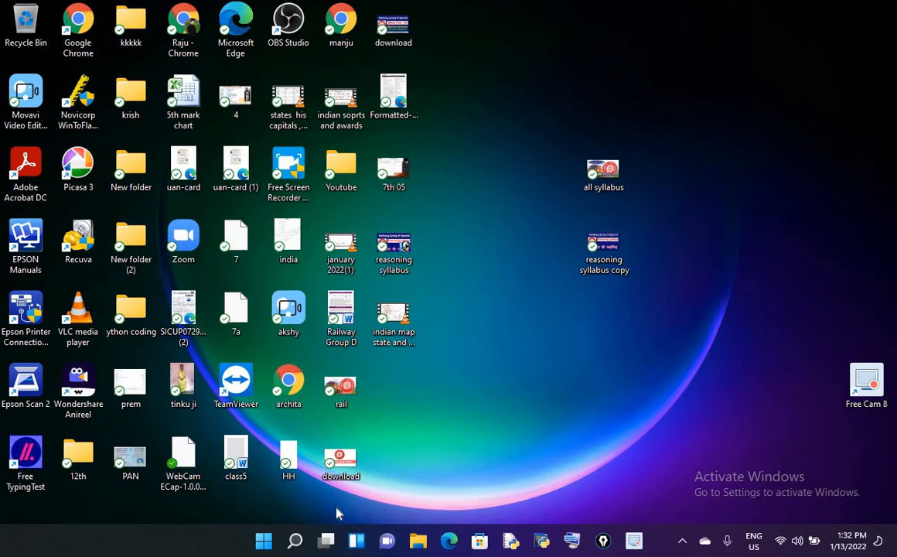
Step: Open Microsoft Word 2010, dismiss the activation notice, and maximize the blank document window
{"action": "left_click", "coordinate": [297, 544]}
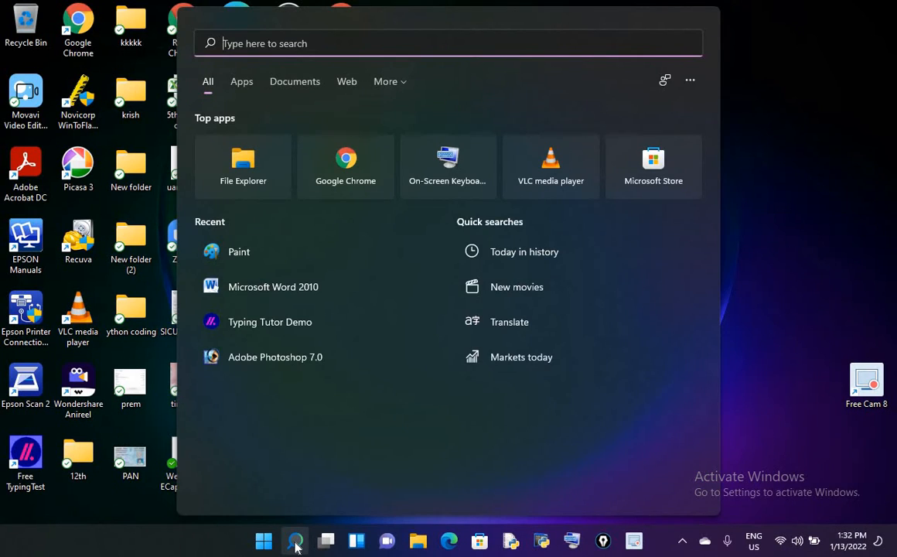
{"action": "type", "text": "word"}
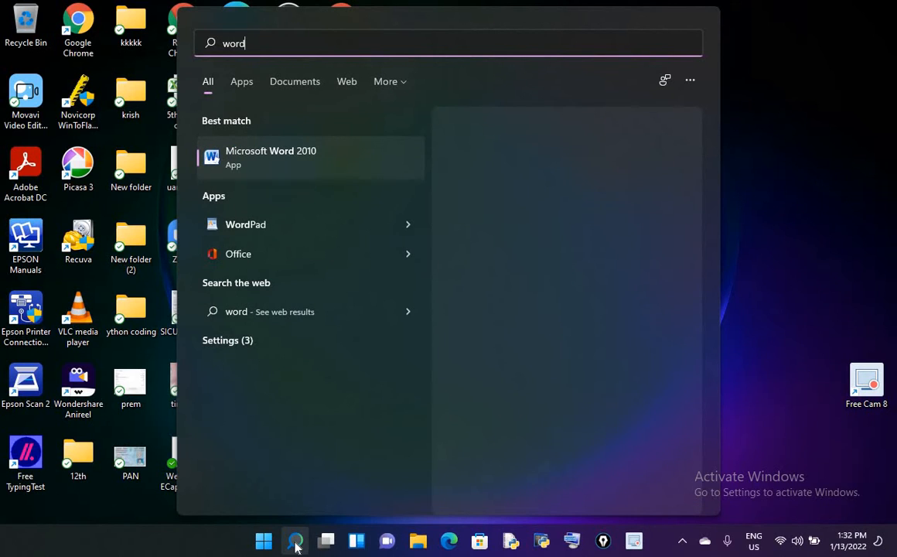
{"action": "left_click", "coordinate": [289, 155]}
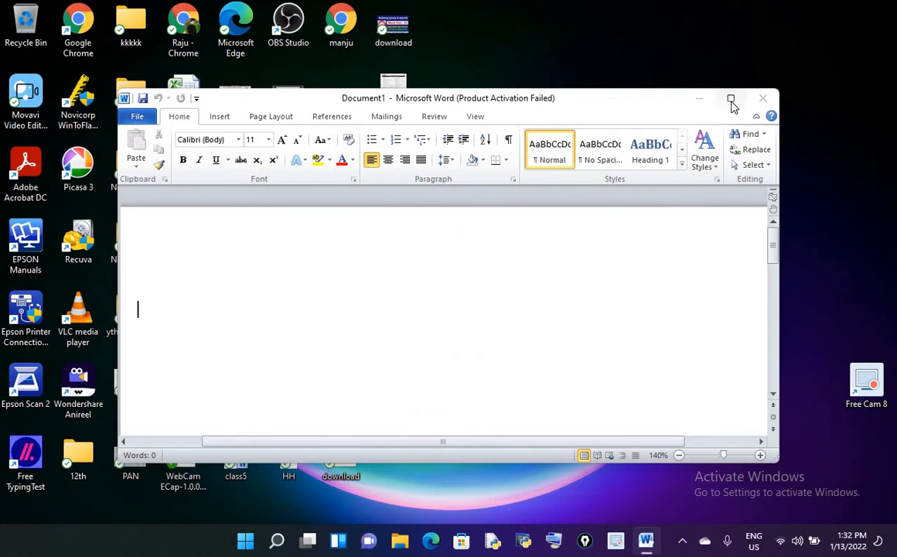
{"action": "left_click", "coordinate": [588, 416]}
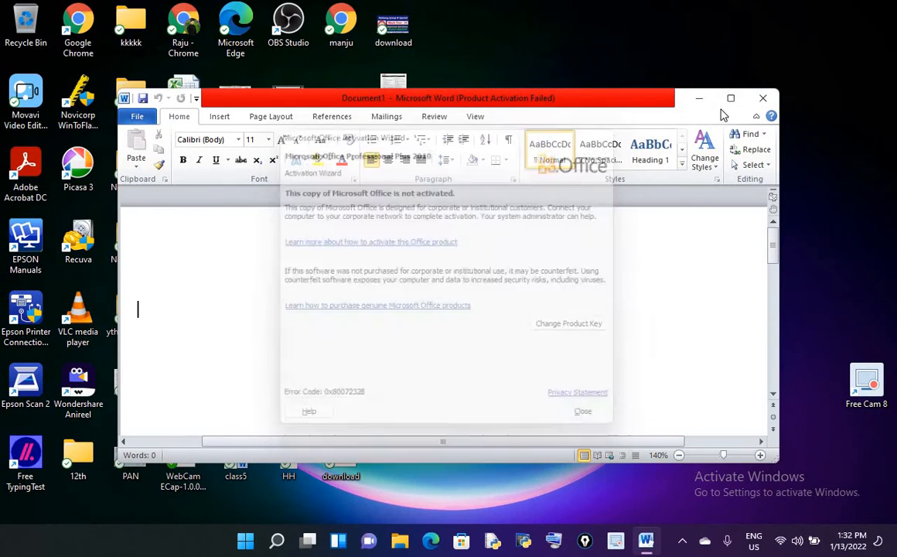
{"action": "left_click", "coordinate": [732, 101]}
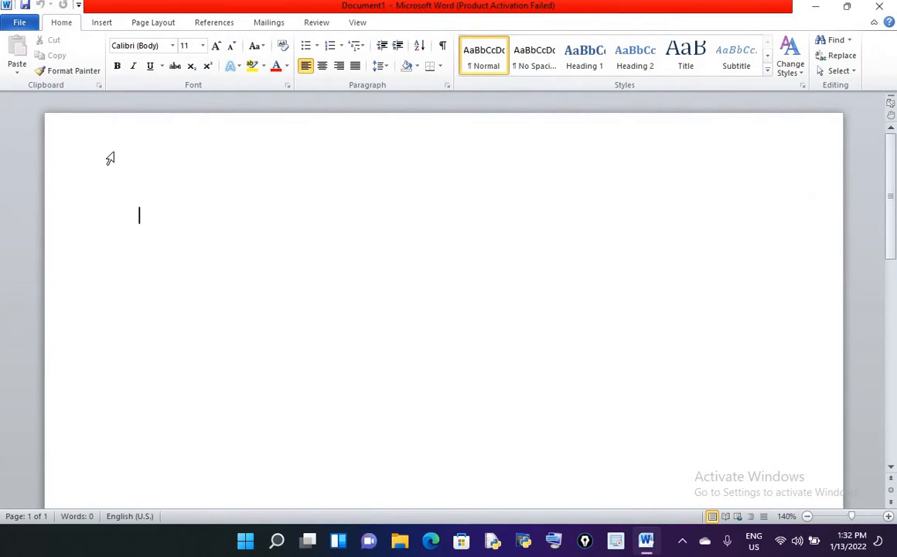
Step: Set the page margins to Narrow, 0.5" on all sides
{"action": "left_click", "coordinate": [162, 27]}
{"action": "left_click", "coordinate": [104, 68]}
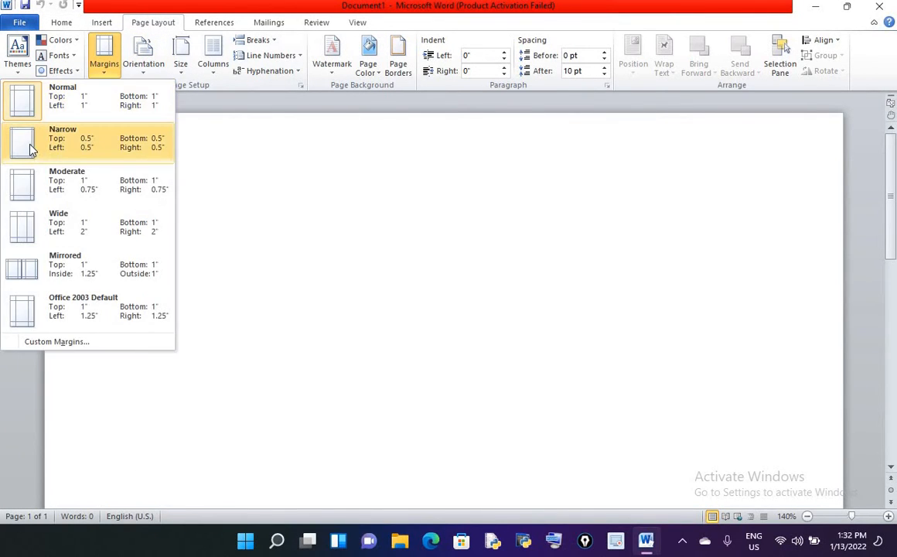
{"action": "left_click", "coordinate": [31, 149]}
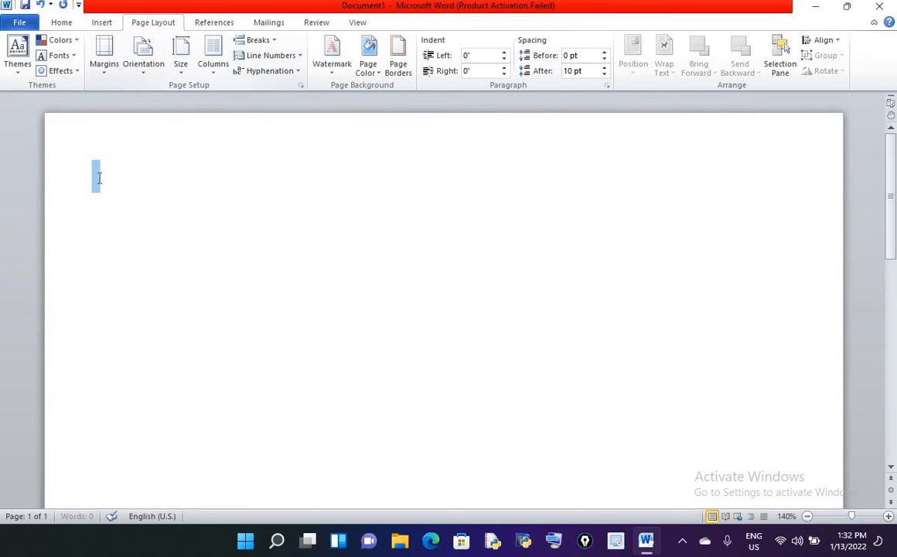
Step: Write "Ctrl+A- ALL SELECT" as the first line of the document and start a new line
{"action": "left_click", "coordinate": [99, 178]}
{"action": "type", "text": "ct"}
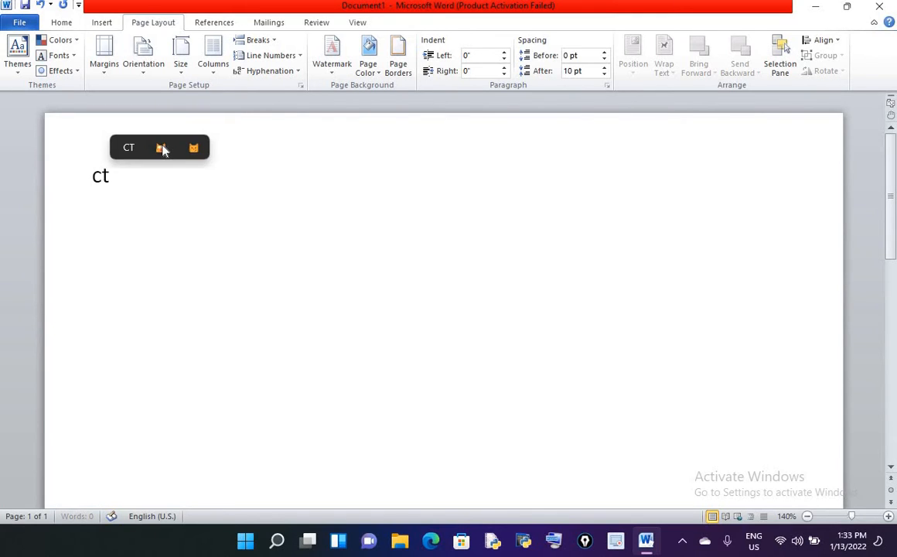
{"action": "type", "text": "rl+"}
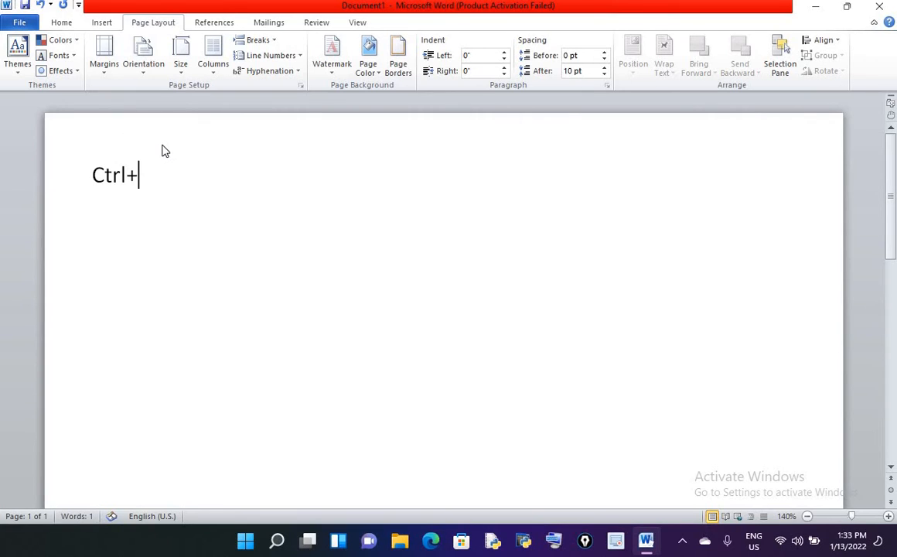
{"action": "type", "text": "A"}
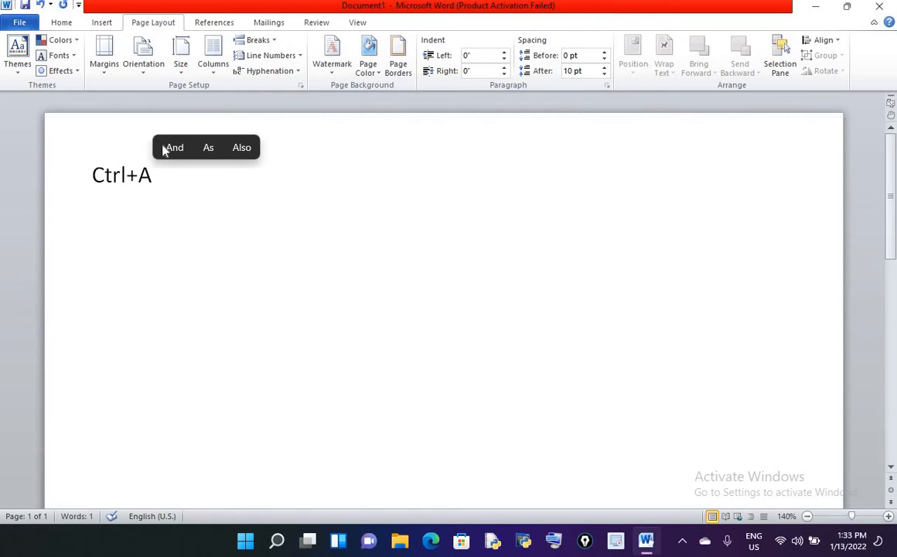
{"action": "type", "text": "-"}
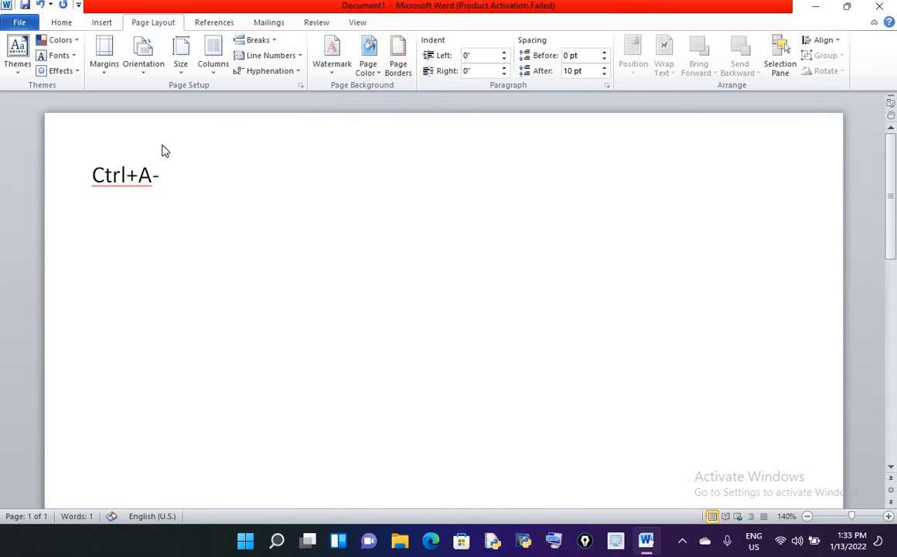
{"action": "type", "text": "   ALL SE"}
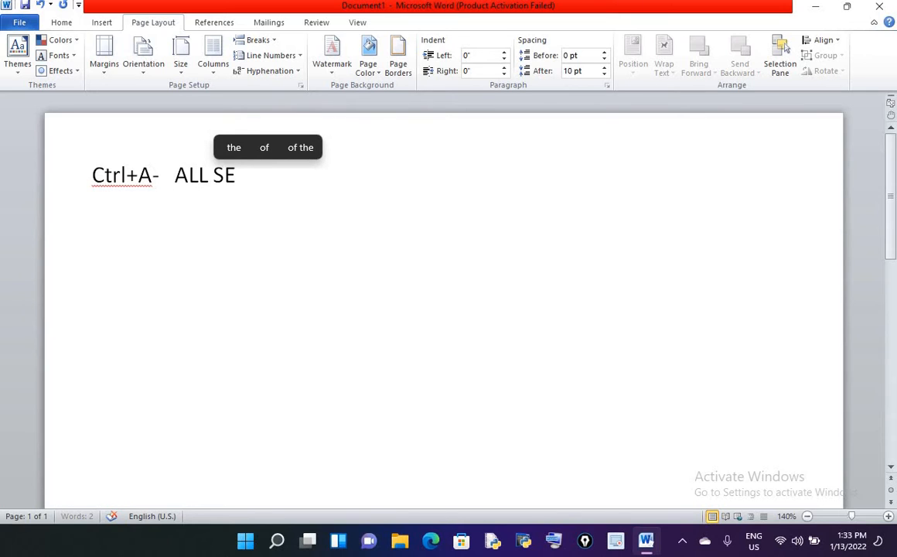
{"action": "type", "text": "LECT"}
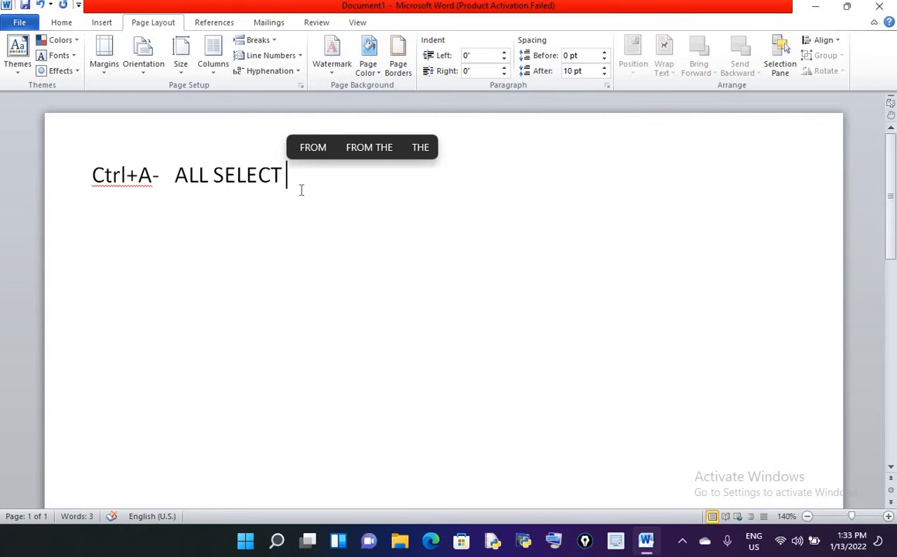
{"action": "key", "text": "Return"}
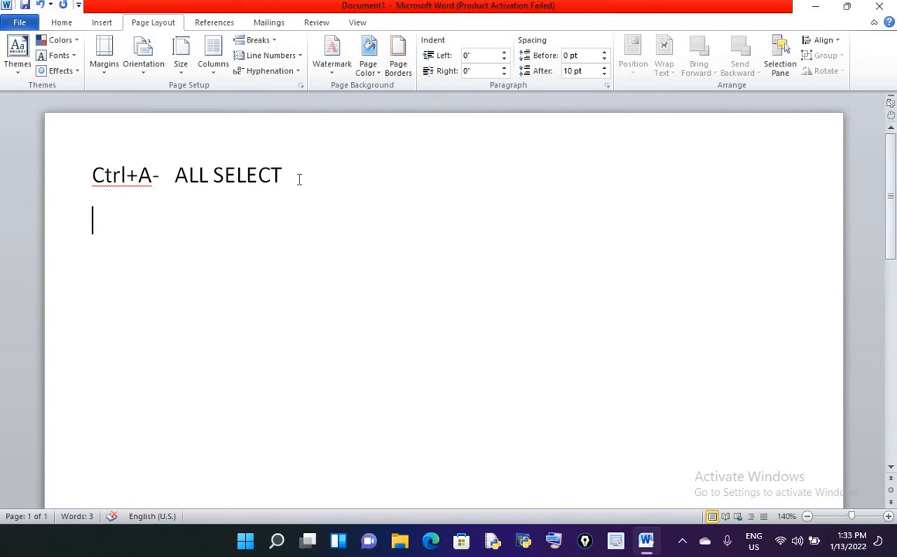
Step: Select all the document text, open the On-Screen Keyboard, and place it below the written line
{"action": "key", "text": "ctrl+a"}
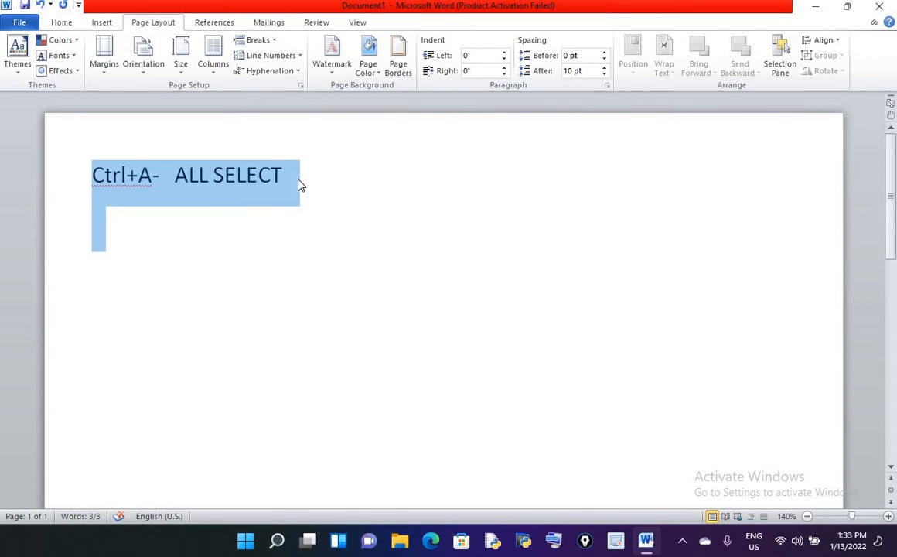
{"action": "left_click", "coordinate": [554, 542]}
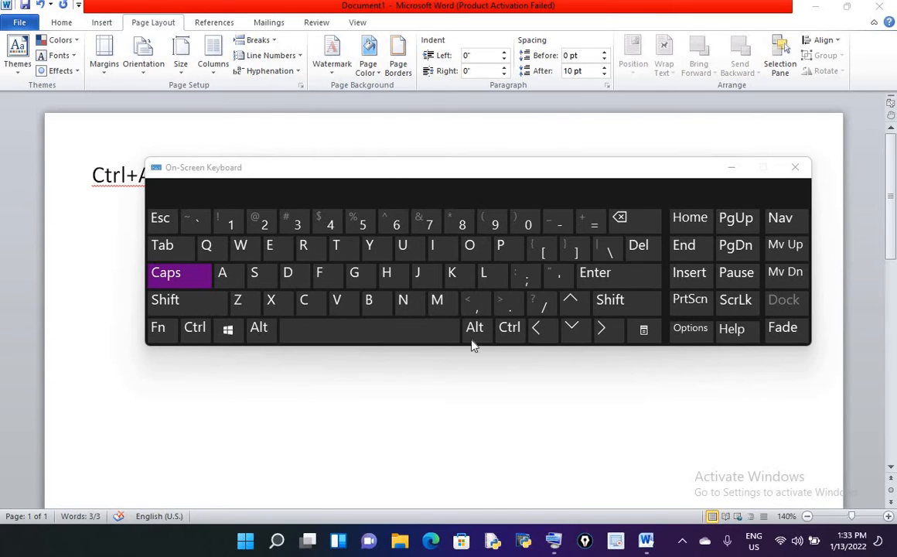
{"action": "left_click_drag", "start_coordinate": [451, 165], "coordinate": [394, 319]}
Step: Demonstrate selecting the entire document twice, turning Caps Lock off in between, and clear the selection
{"action": "left_click", "coordinate": [335, 200]}
{"action": "key", "text": "ctrl+a"}
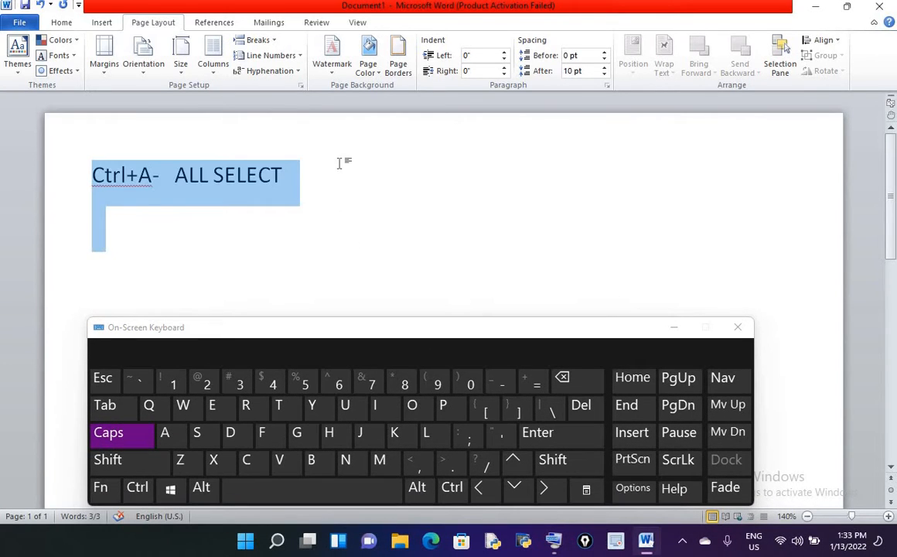
{"action": "left_click", "coordinate": [338, 164]}
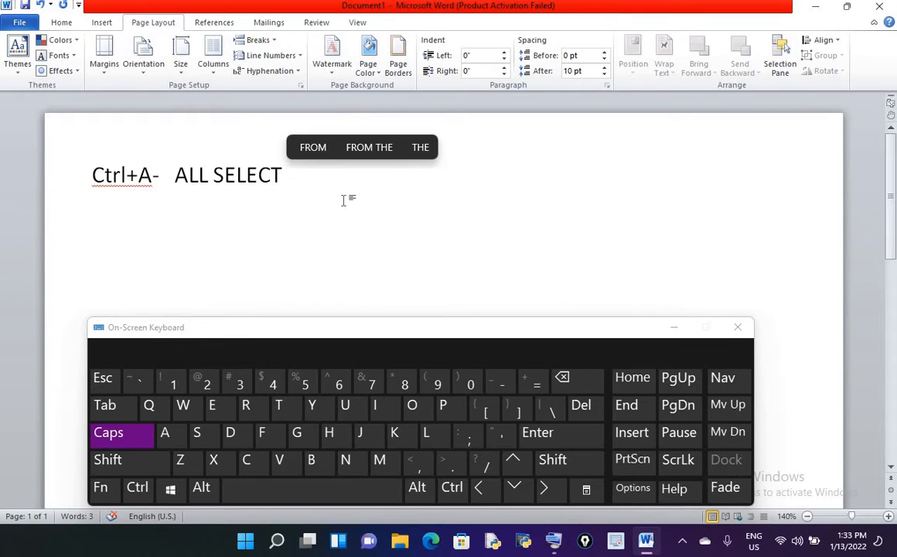
{"action": "key", "text": "Caps_Lock"}
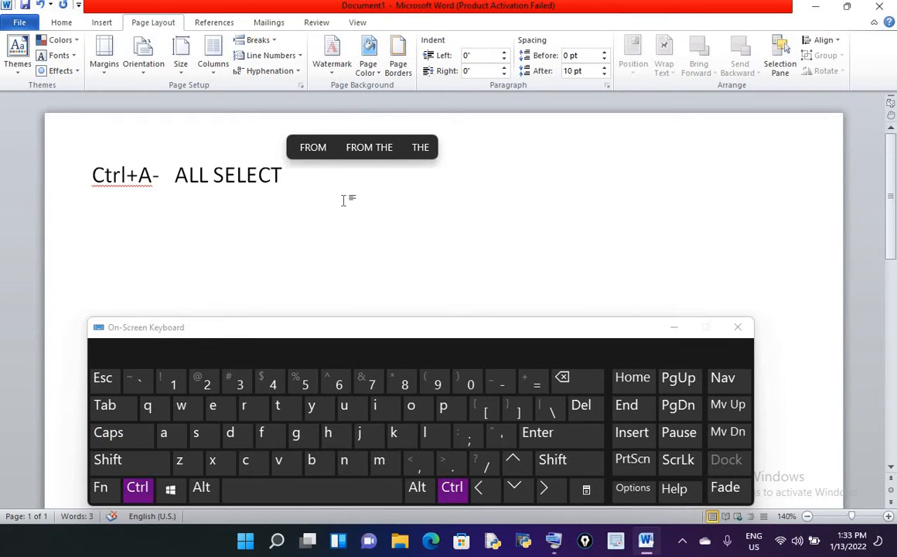
{"action": "key", "text": "ctrl+a"}
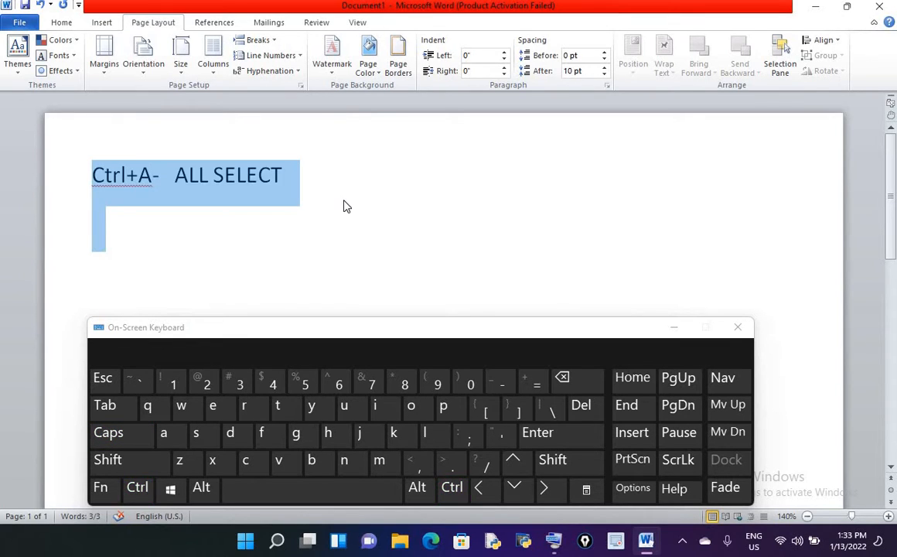
{"action": "left_click", "coordinate": [343, 200]}
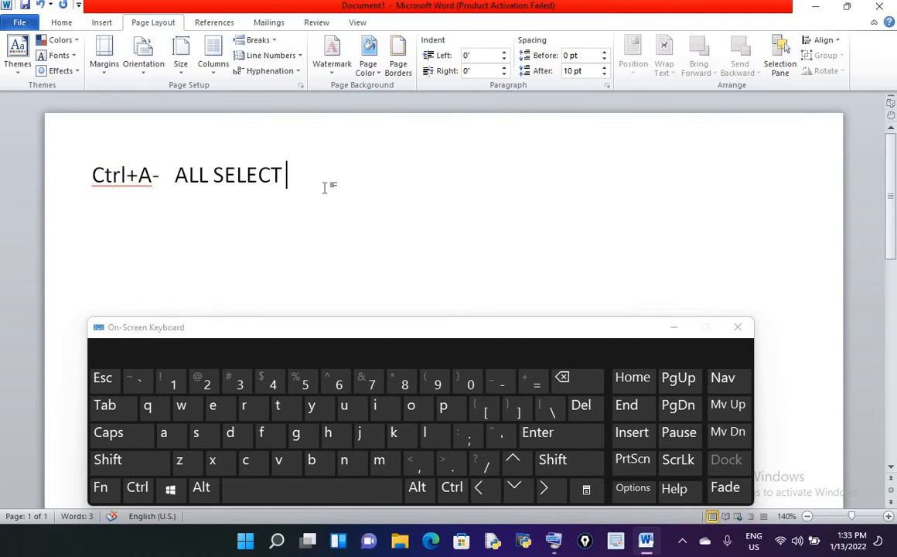
Step: Write "Ctrl+b - Bold" as the second line below the ALL SELECT entry
{"action": "key", "text": "Return"}
{"action": "type", "text": "ctrl+"}
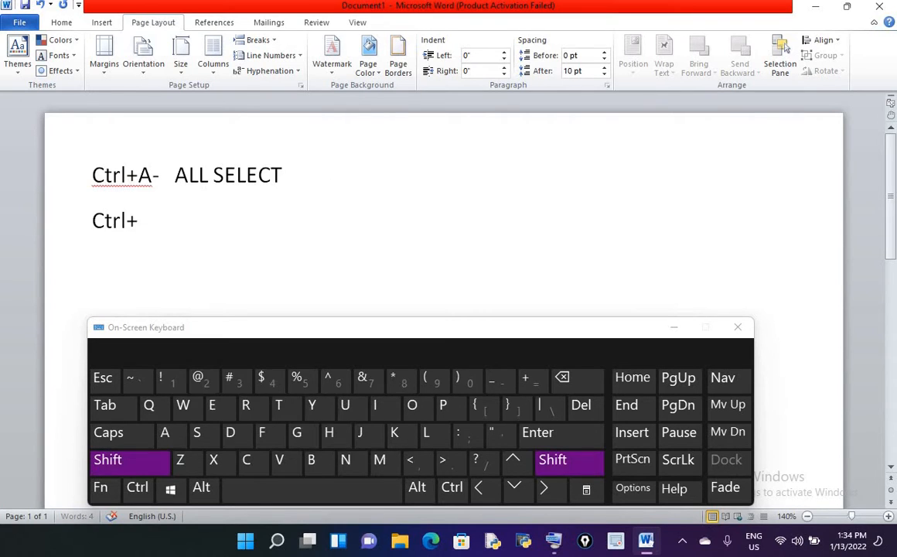
{"action": "type", "text": "b"}
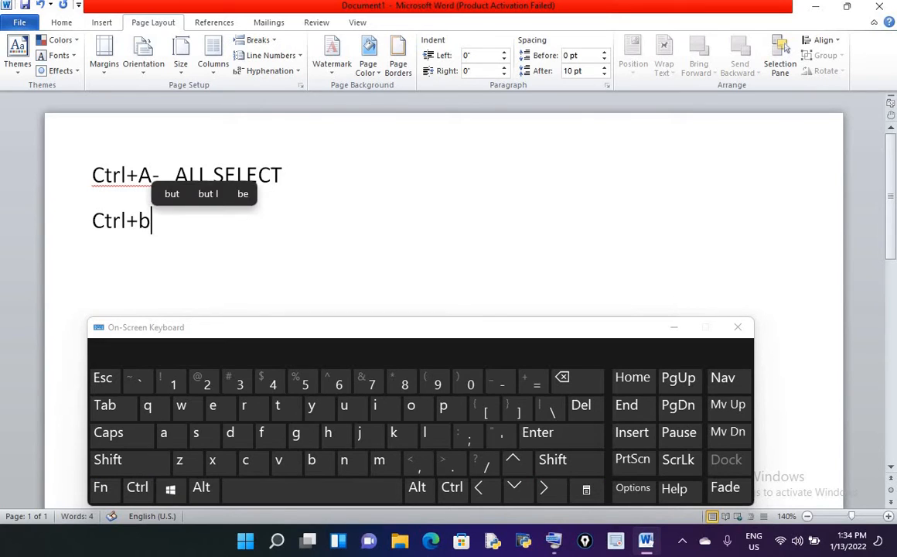
{"action": "type", "text": " -"}
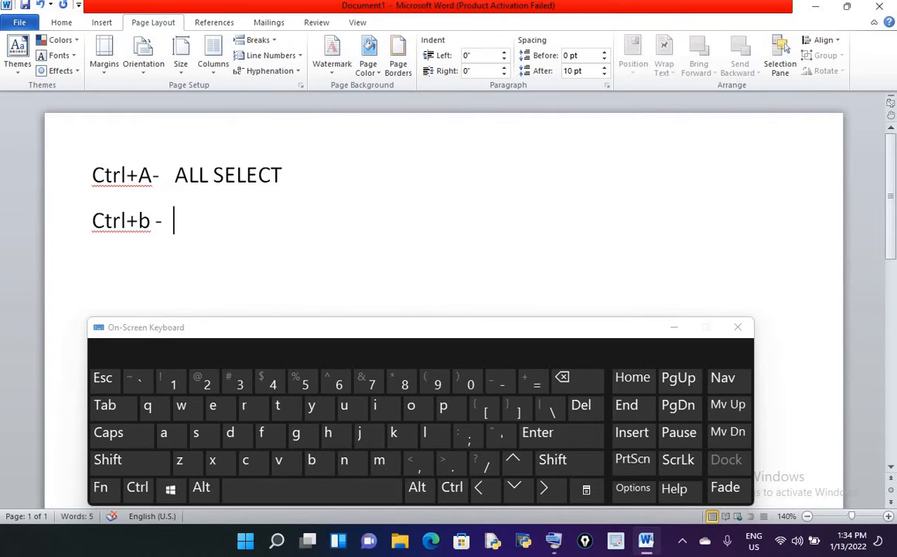
{"action": "type", "text": " BOld"}
{"action": "key", "text": "BackSpace"}
{"action": "key", "text": "BackSpace"}
{"action": "key", "text": "BackSpace"}
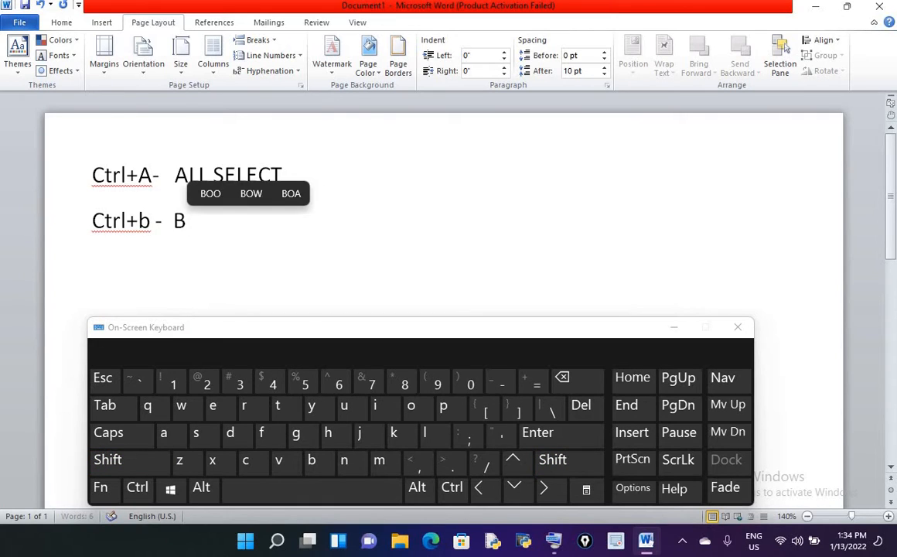
{"action": "type", "text": "od"}
{"action": "key", "text": "BackSpace"}
{"action": "type", "text": "l"}
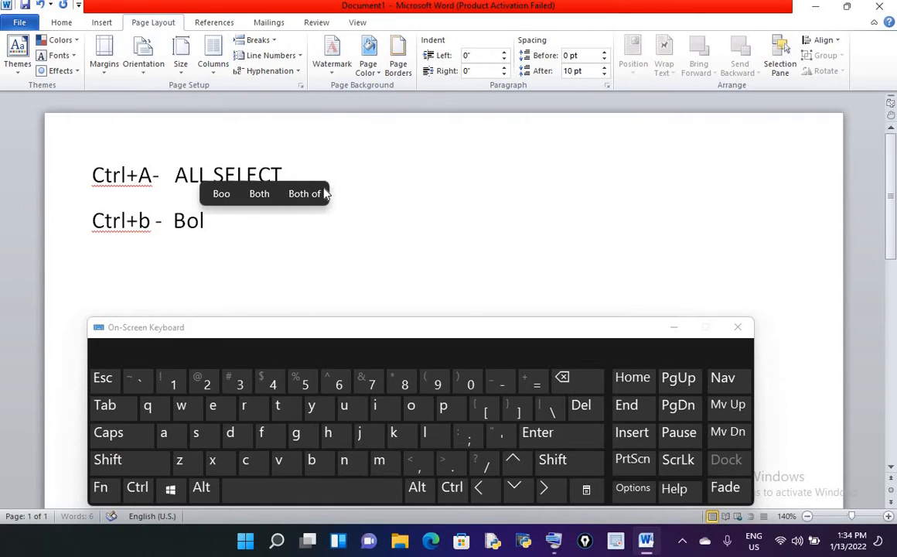
{"action": "type", "text": "d"}
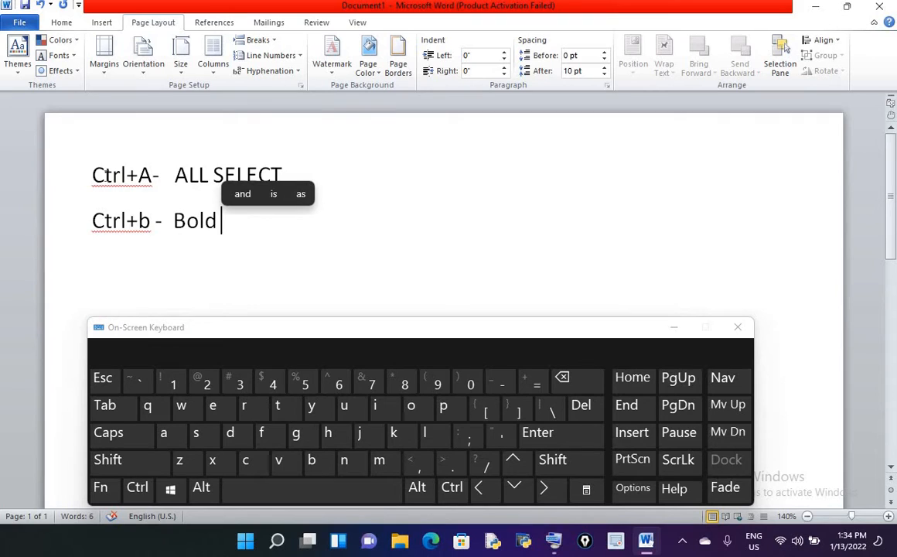
Step: Select both shortcut lines and demonstrate bold by switching it on, off, and on again
{"action": "left_click_drag", "start_coordinate": [90, 168], "coordinate": [256, 221]}
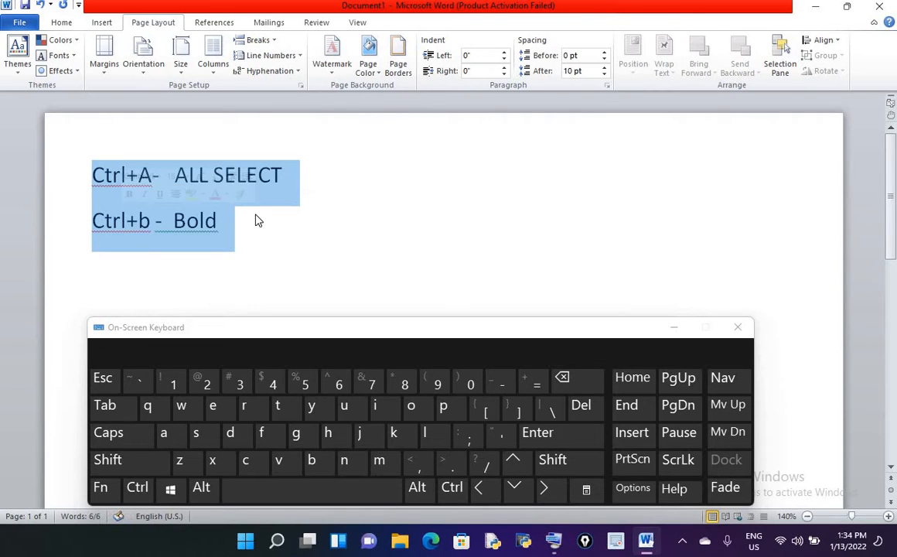
{"action": "key", "text": "ctrl+b"}
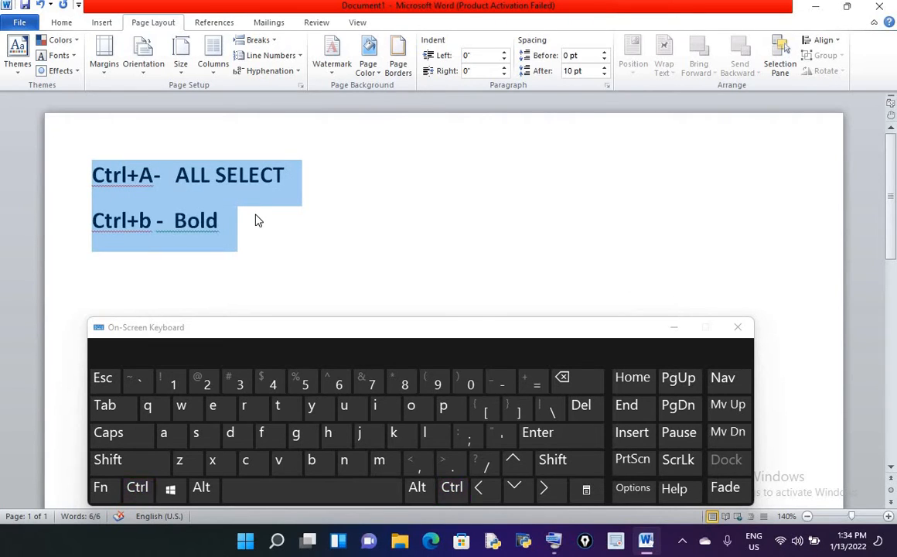
{"action": "key", "text": "ctrl+b"}
{"action": "key", "text": "ctrl+b"}
Step: Toggle bold off, on, and off again for both lines through the On-Screen Keyboard, and clear the selection
{"action": "left_click", "coordinate": [137, 487]}
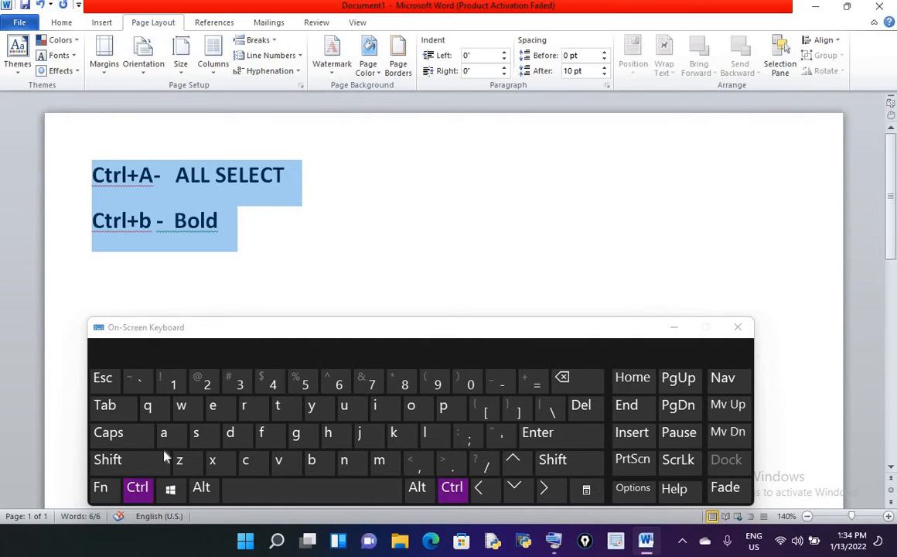
{"action": "left_click", "coordinate": [303, 463]}
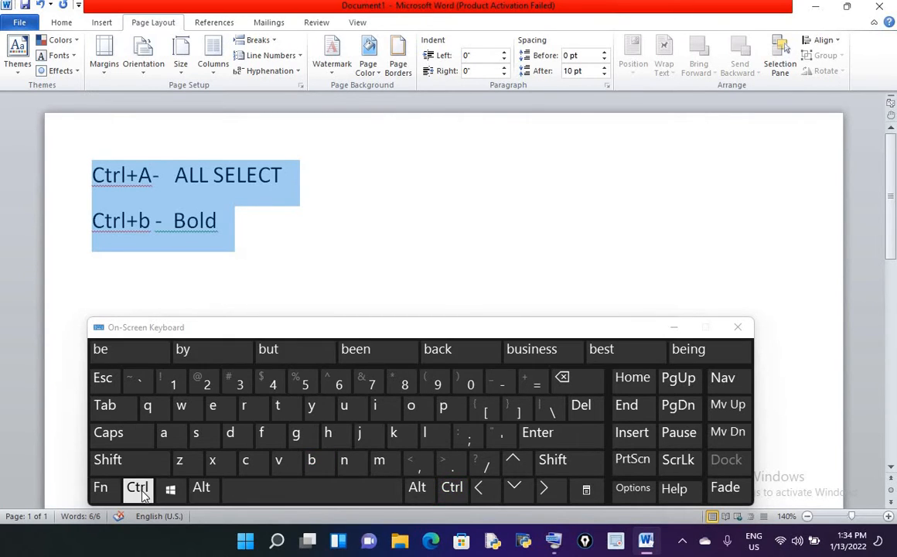
{"action": "left_click", "coordinate": [137, 487]}
{"action": "left_click", "coordinate": [312, 460]}
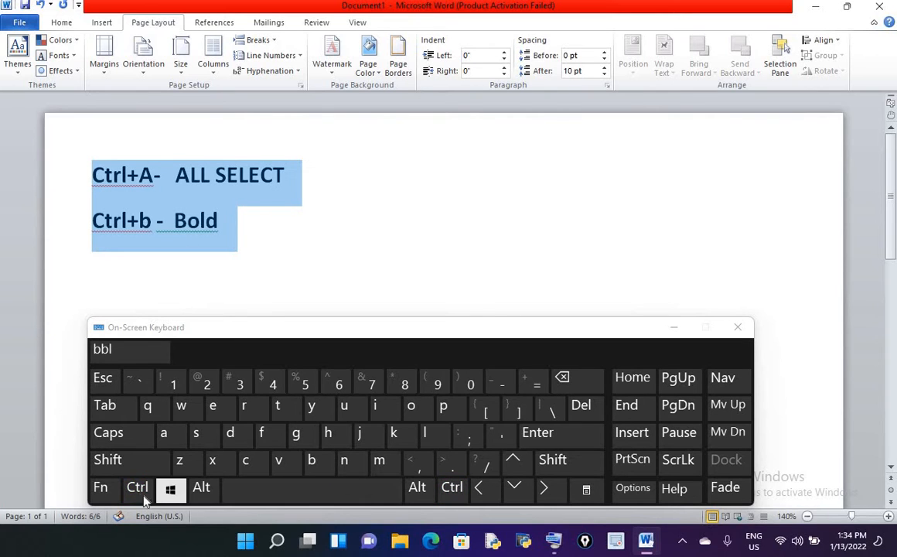
{"action": "left_click", "coordinate": [138, 489]}
{"action": "left_click", "coordinate": [317, 463]}
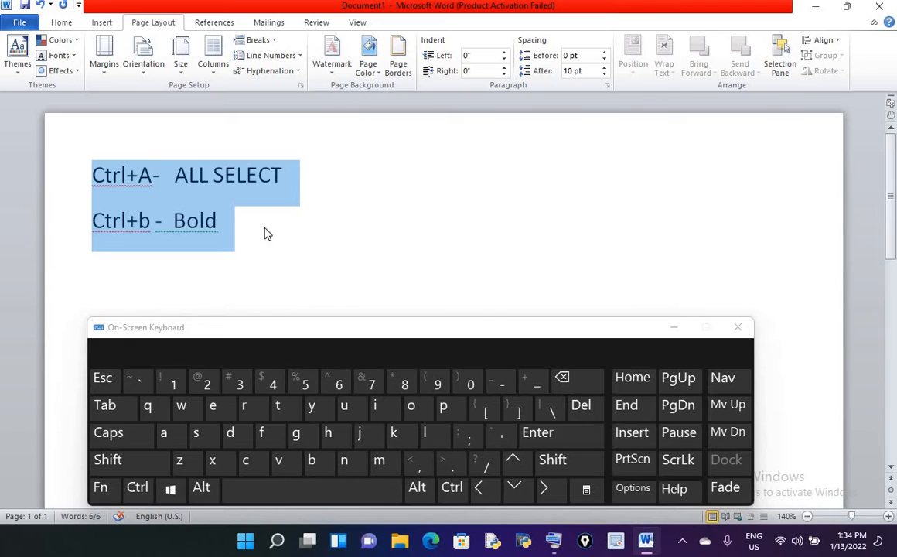
{"action": "left_click", "coordinate": [245, 223]}
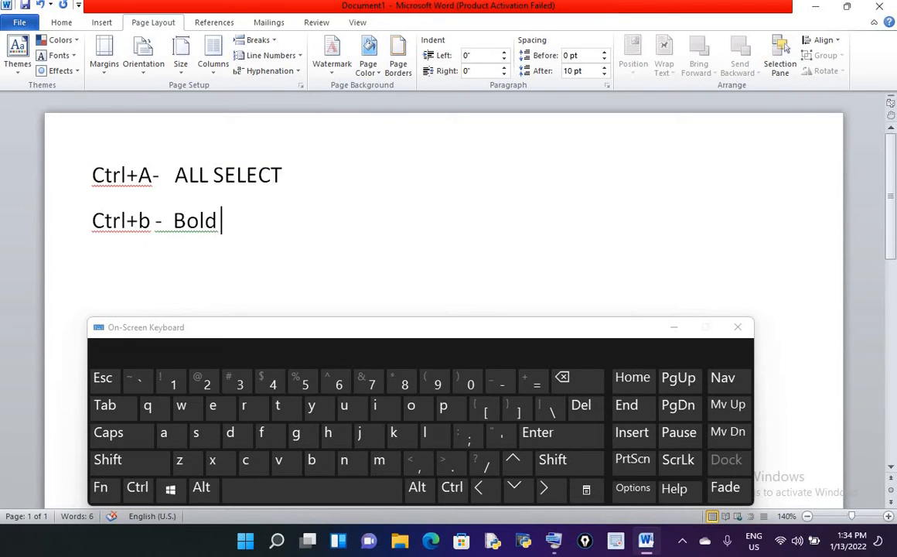
Step: Write "Ctrl+c- - copy" as the third line below the Bold entry
{"action": "key", "text": "Return"}
{"action": "type", "text": "ctrl+"}
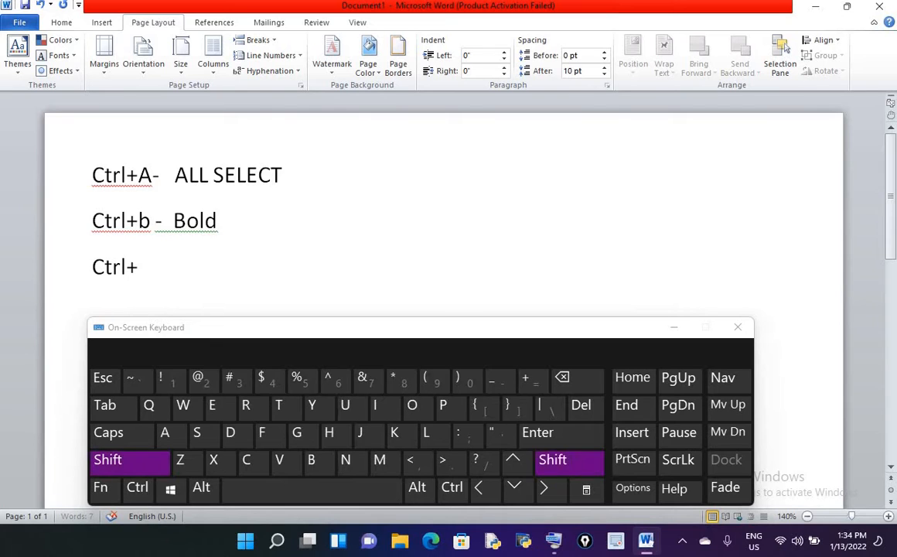
{"action": "type", "text": "c"}
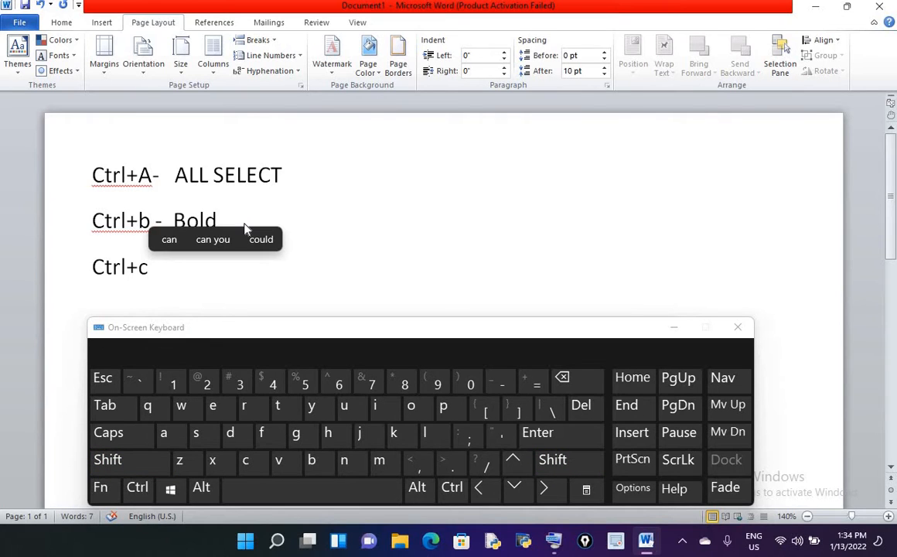
{"action": "type", "text": "-"}
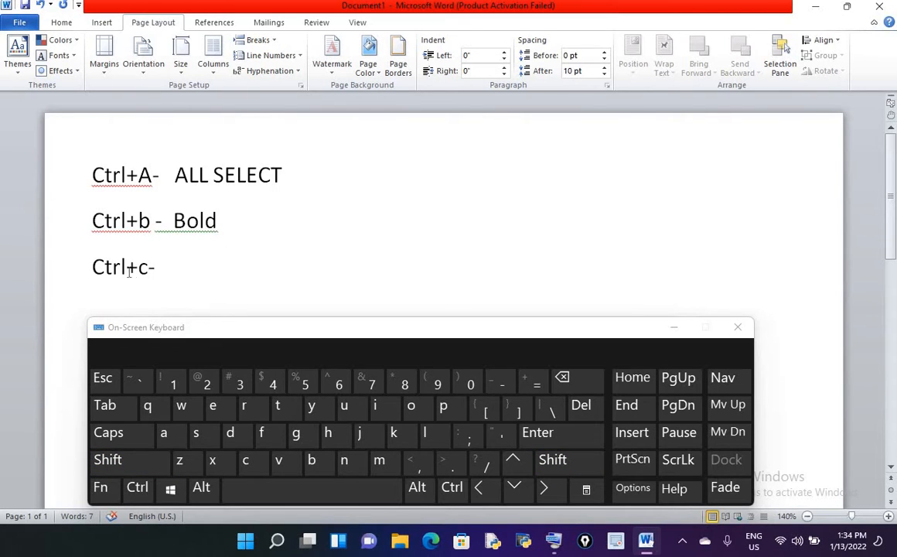
{"action": "left_click_drag", "start_coordinate": [139, 267], "coordinate": [92, 267]}
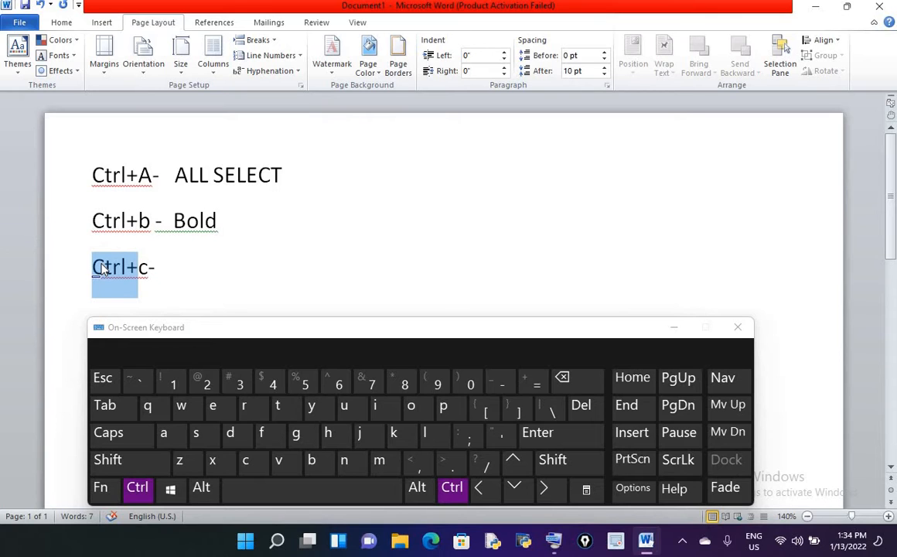
{"action": "left_click", "coordinate": [194, 269]}
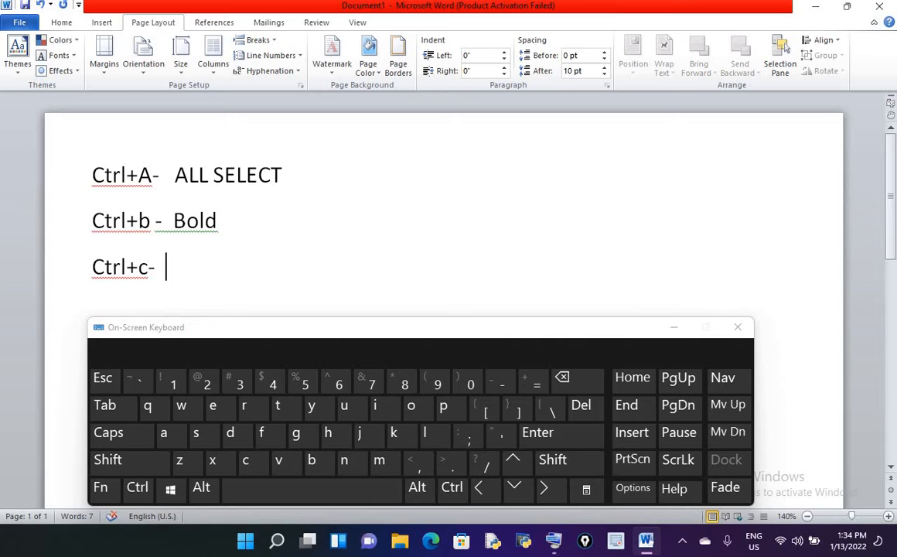
{"action": "type", "text": "- copy"}
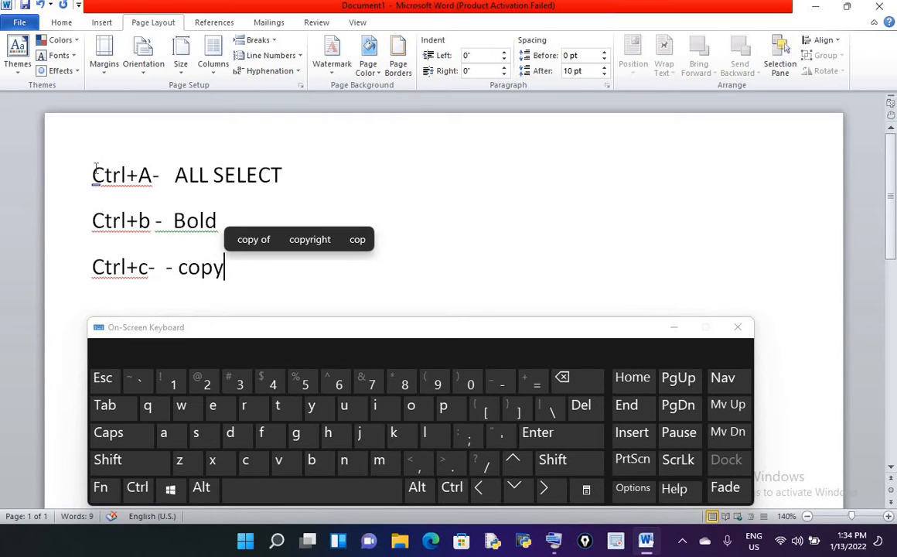
Step: Copy the ALL SELECT line through the On-Screen Keyboard and add a comma at the end of that line
{"action": "left_click_drag", "start_coordinate": [94, 175], "coordinate": [300, 180]}
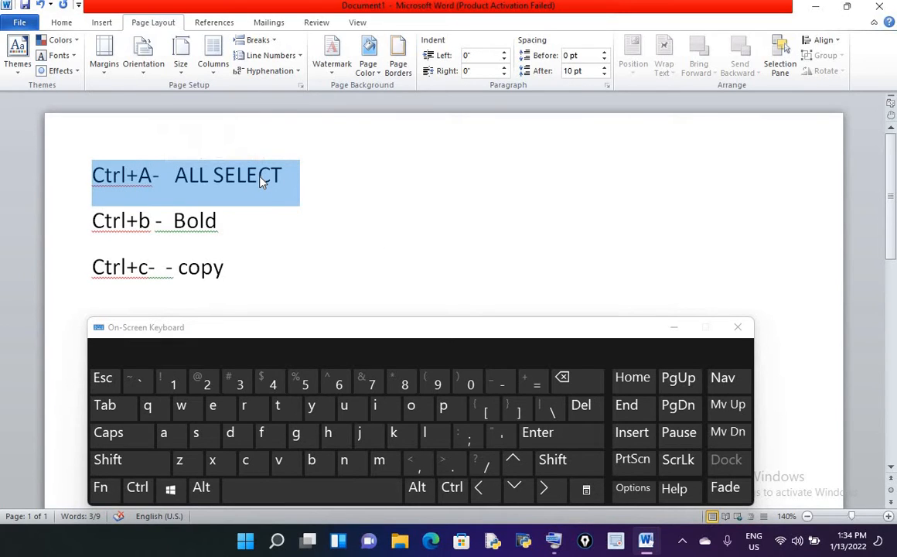
{"action": "right_click", "coordinate": [261, 179]}
{"action": "left_click", "coordinate": [193, 202]}
{"action": "key", "text": "ctrl"}
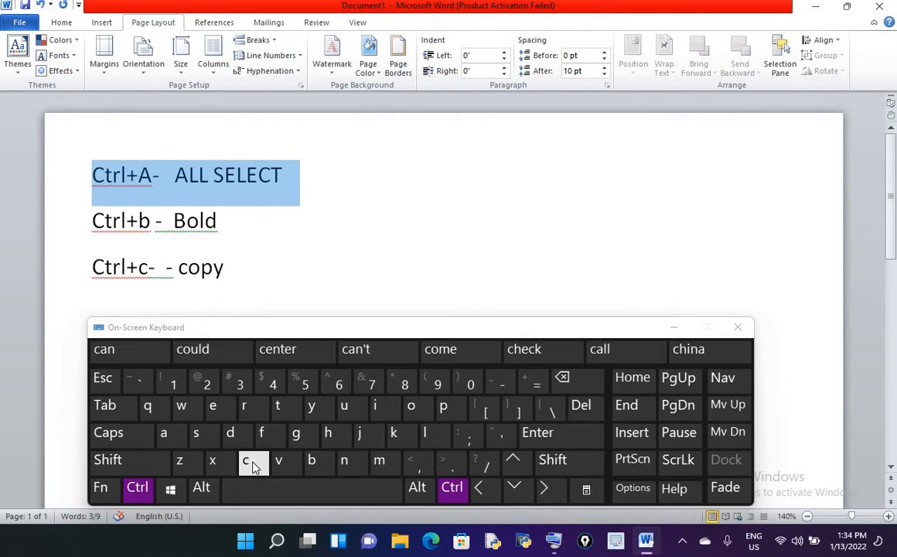
{"action": "left_click", "coordinate": [246, 460]}
{"action": "left_click", "coordinate": [353, 217]}
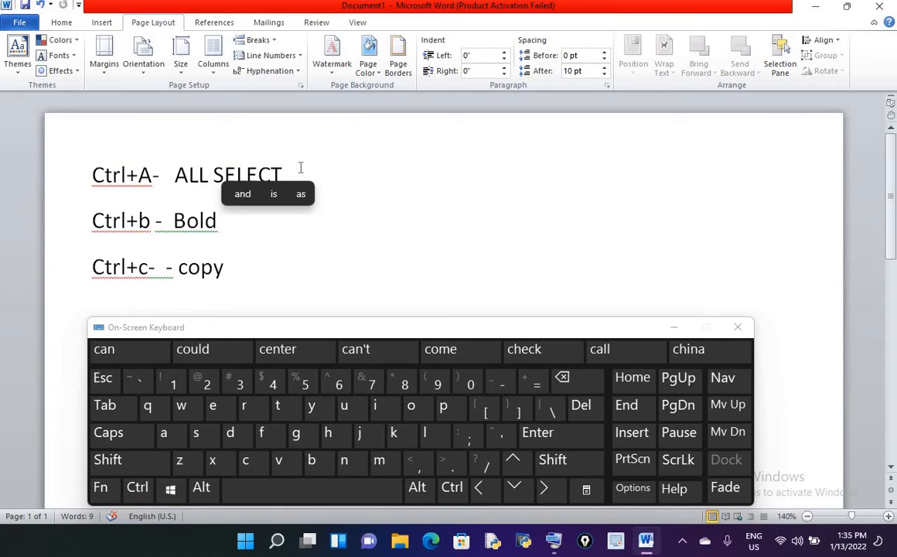
{"action": "left_click", "coordinate": [301, 169]}
{"action": "type", "text": ","}
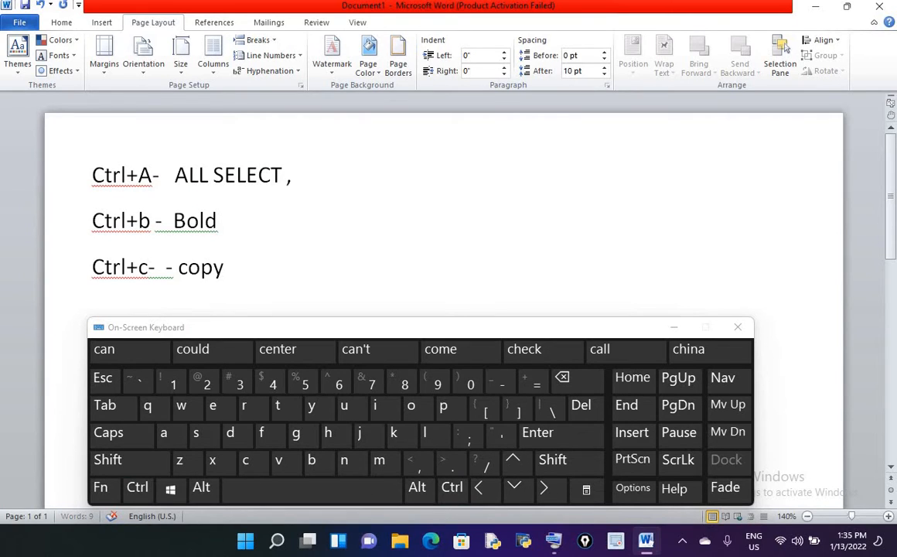
Step: Demonstrate pasting the copied line four times after the comma, and undo all four pastes
{"action": "key", "text": "ctrl+v"}
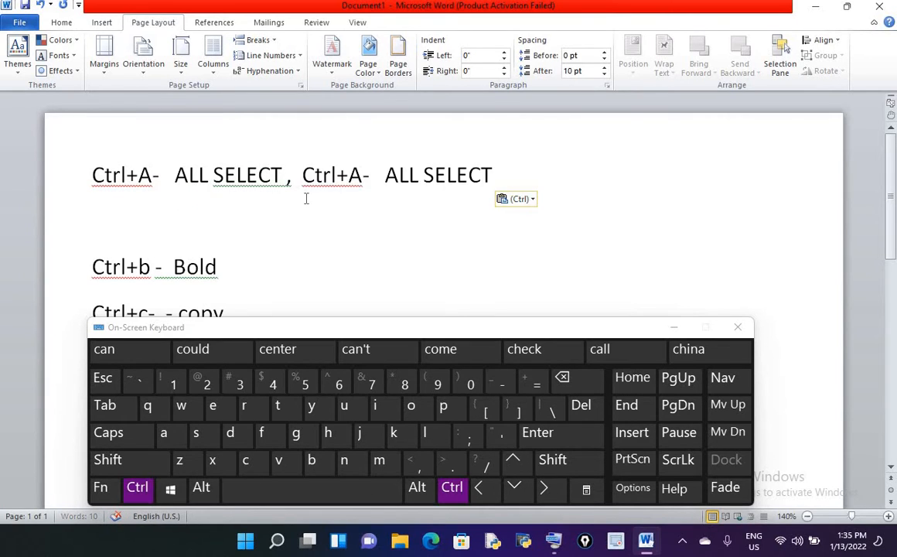
{"action": "key", "text": "ctrl+v"}
{"action": "key", "text": "ctrl+v"}
{"action": "key", "text": "ctrl+v"}
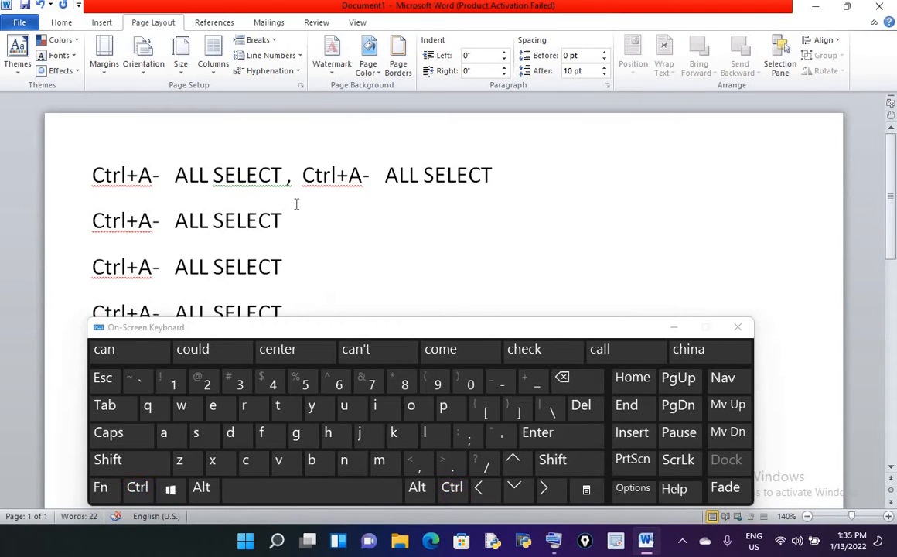
{"action": "key", "text": "ctrl+z"}
{"action": "key", "text": "ctrl+z"}
{"action": "key", "text": "ctrl+z"}
{"action": "key", "text": "ctrl+z"}
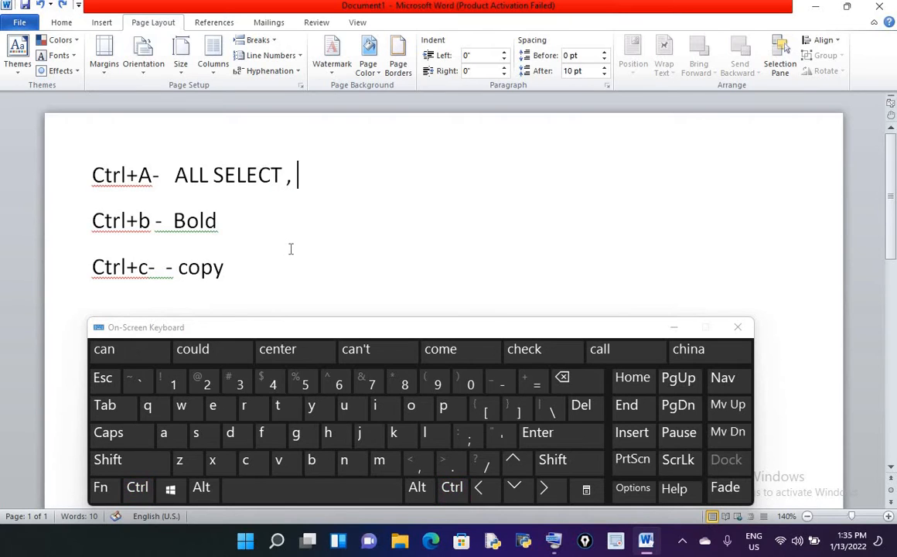
Step: Close the On-Screen Keyboard
{"action": "scroll", "coordinate": [291, 248], "scroll_direction": "down", "scroll_amount": 1}
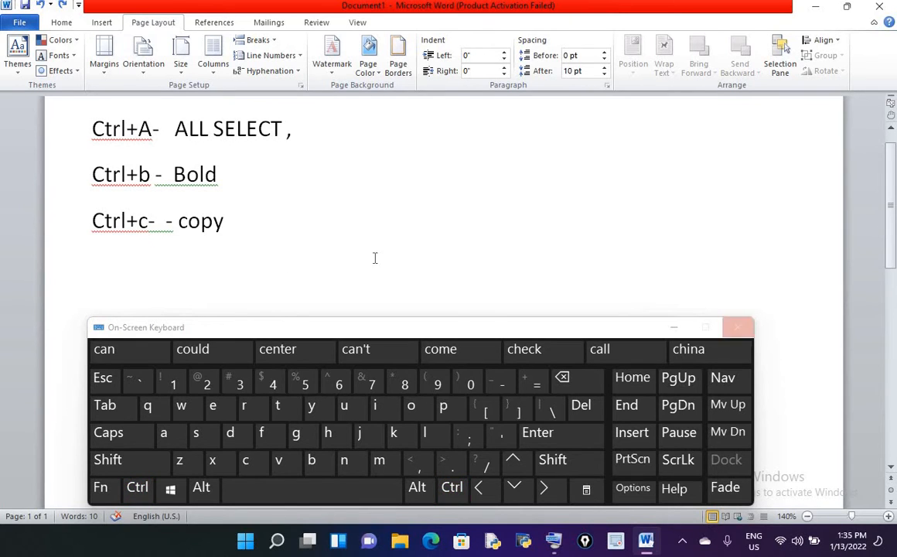
{"action": "left_click", "coordinate": [738, 327]}
{"action": "scroll", "coordinate": [296, 250], "scroll_direction": "up", "scroll_amount": 1}
Step: Write "Ctrl+d- open fort box" as the fourth line below the copy entry
{"action": "left_click", "coordinate": [238, 268]}
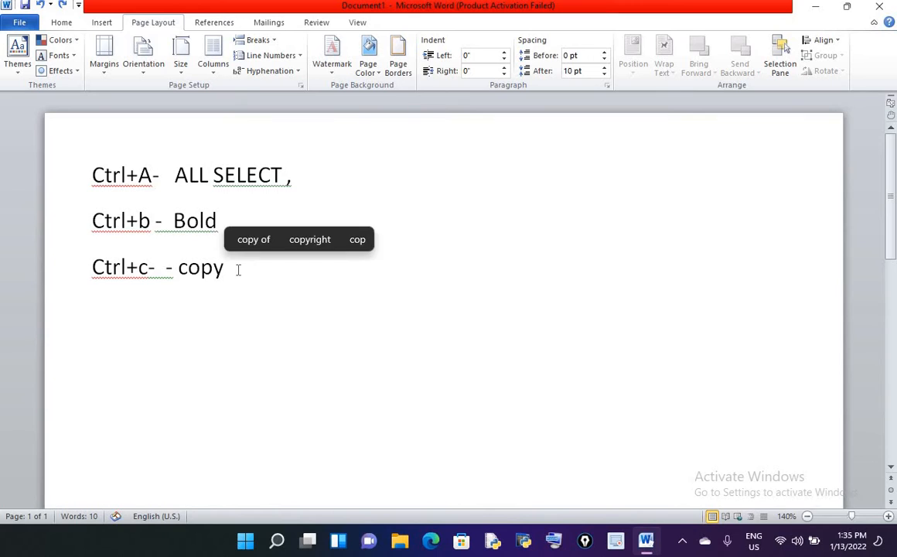
{"action": "left_click", "coordinate": [105, 297]}
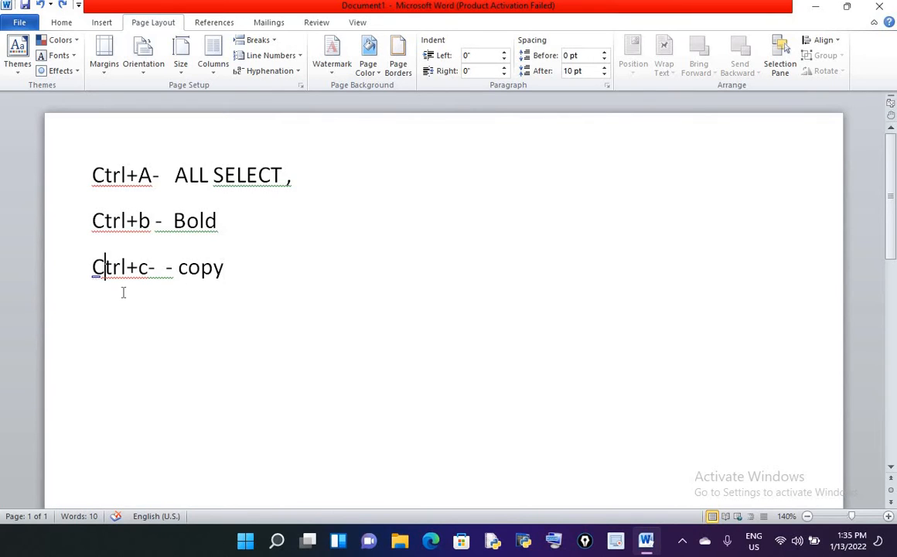
{"action": "left_click", "coordinate": [230, 279]}
{"action": "key", "text": "Return"}
{"action": "type", "text": "ct"}
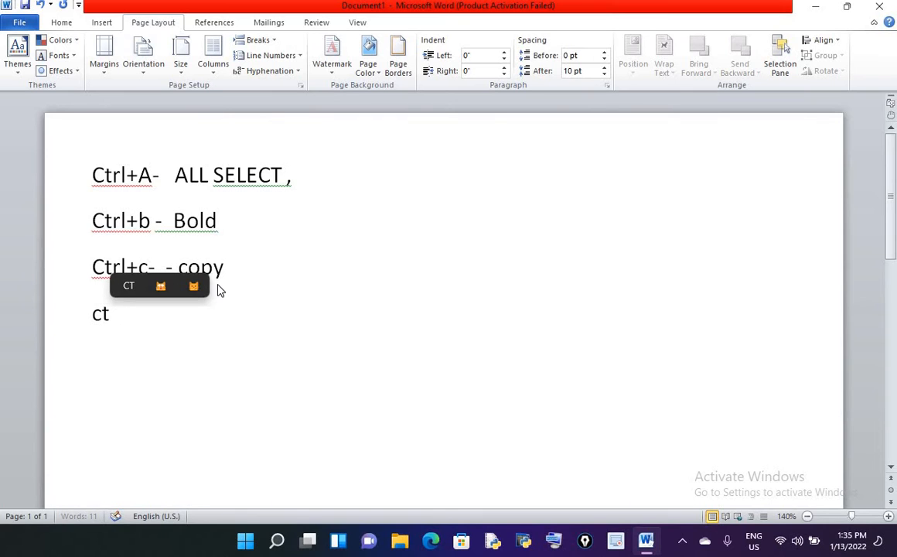
{"action": "type", "text": "rl+d"}
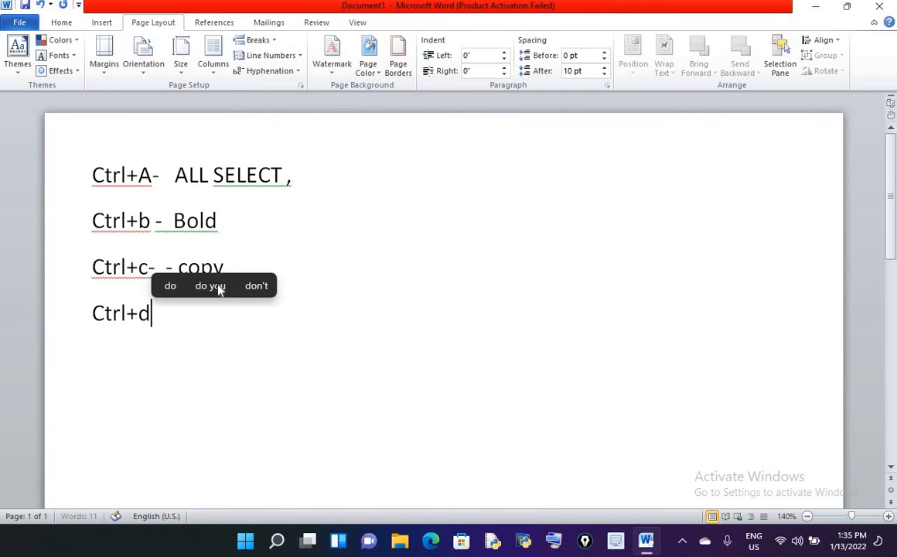
{"action": "type", "text": "- "}
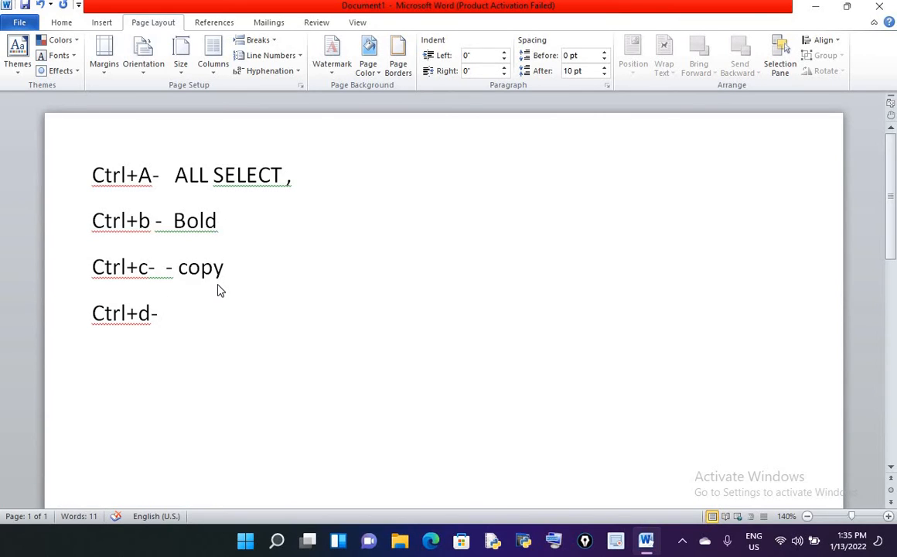
{"action": "type", "text": "open for"}
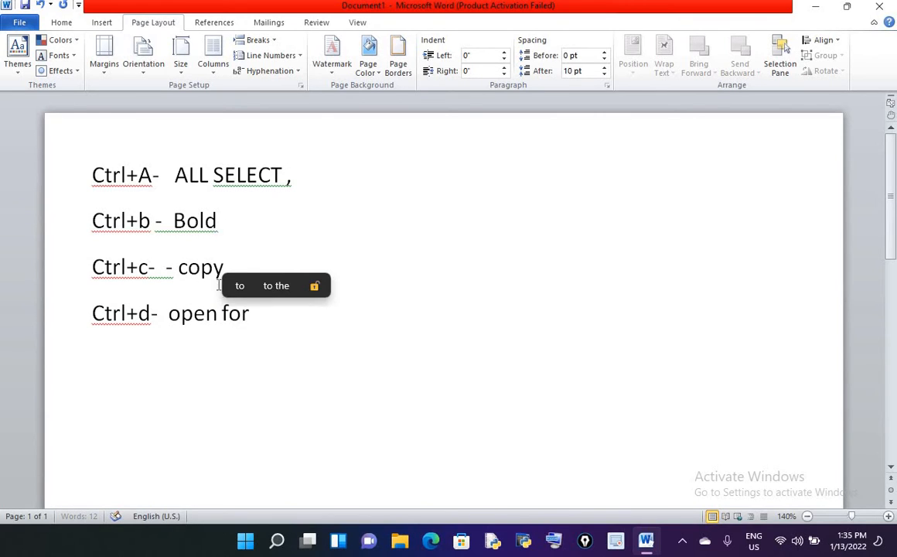
{"action": "type", "text": "n bo"}
{"action": "key", "text": "BackSpace"}
{"action": "key", "text": "BackSpace"}
{"action": "key", "text": "BackSpace"}
{"action": "key", "text": "BackSpace"}
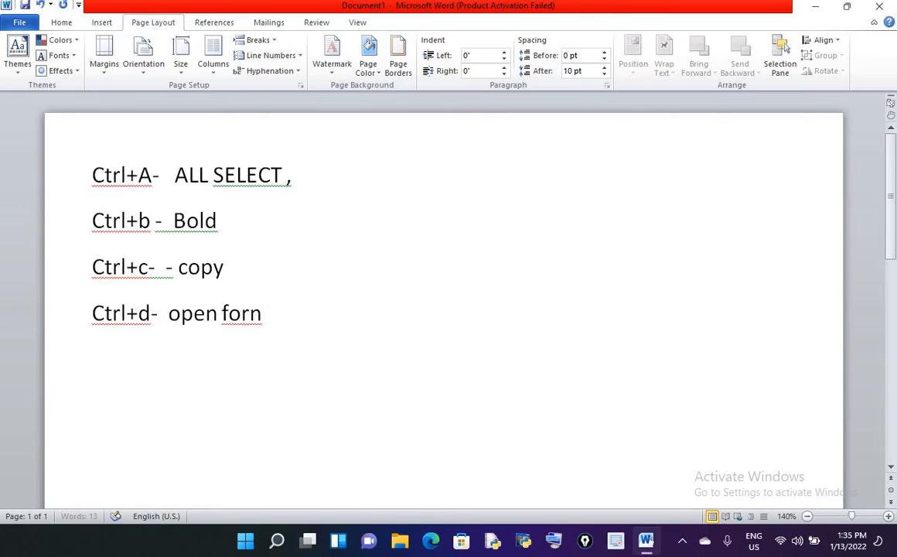
{"action": "type", "text": "t box"}
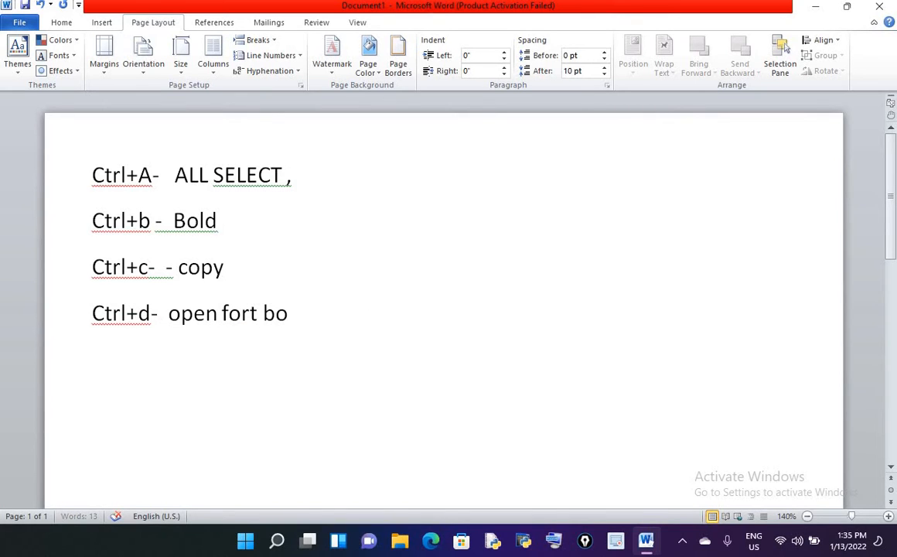
{"action": "left_click", "coordinate": [264, 260]}
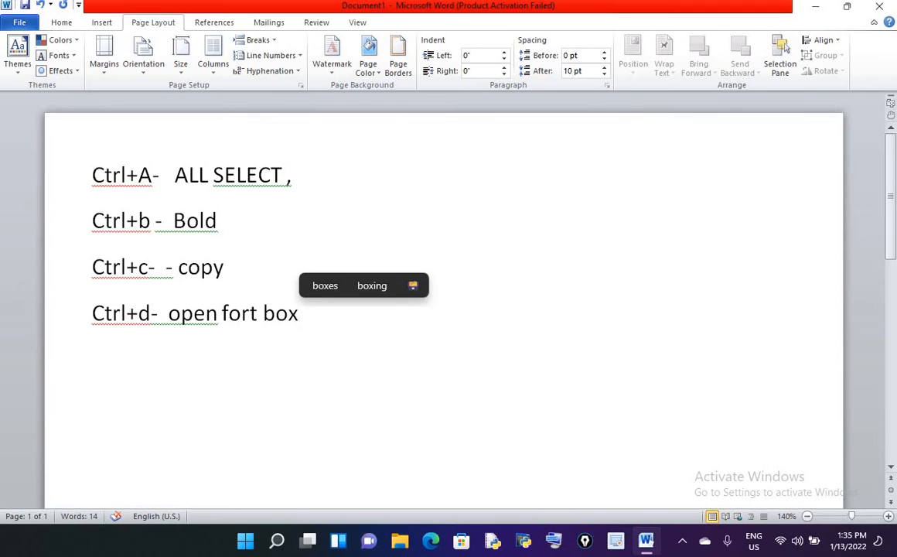
Step: Select all four shortcut lines and open the Font dialog for them, placing it lower on the page
{"action": "left_click_drag", "start_coordinate": [86, 164], "coordinate": [292, 324]}
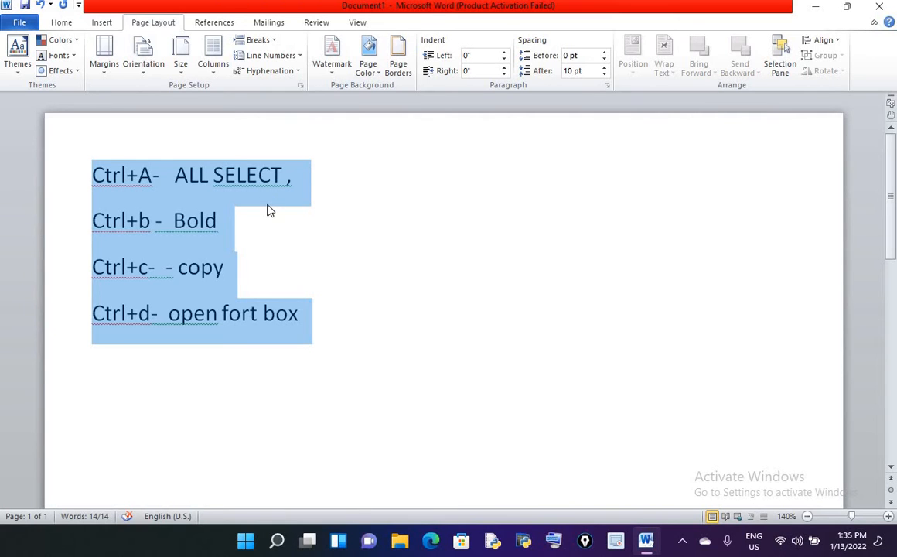
{"action": "key", "text": "ctrl+d"}
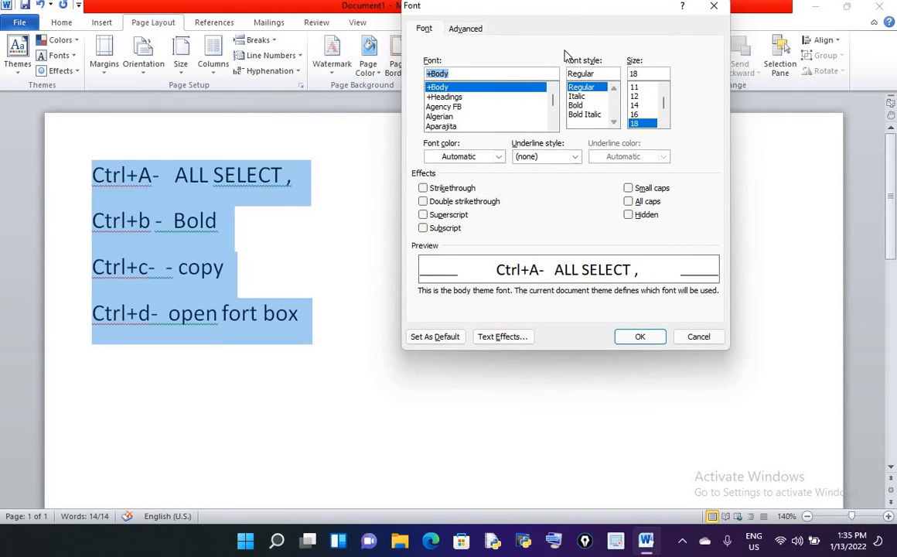
{"action": "left_click_drag", "start_coordinate": [572, 10], "coordinate": [543, 126]}
Step: Preview Algerian, Arial Narrow, Arial Rounded MT Bold and Bahnschrift for the selected lines, and choose the Arial Black font
{"action": "left_click", "coordinate": [417, 234]}
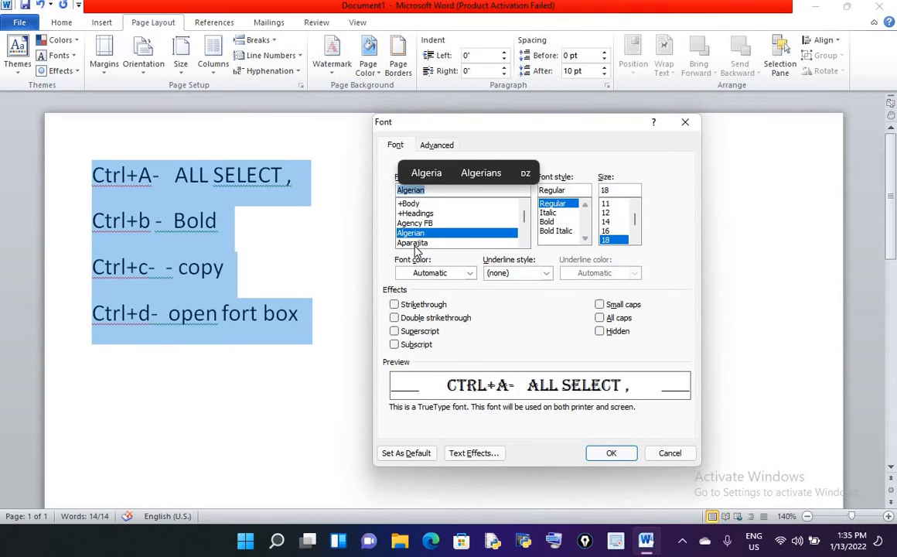
{"action": "left_click", "coordinate": [416, 243]}
{"action": "left_click", "coordinate": [418, 235]}
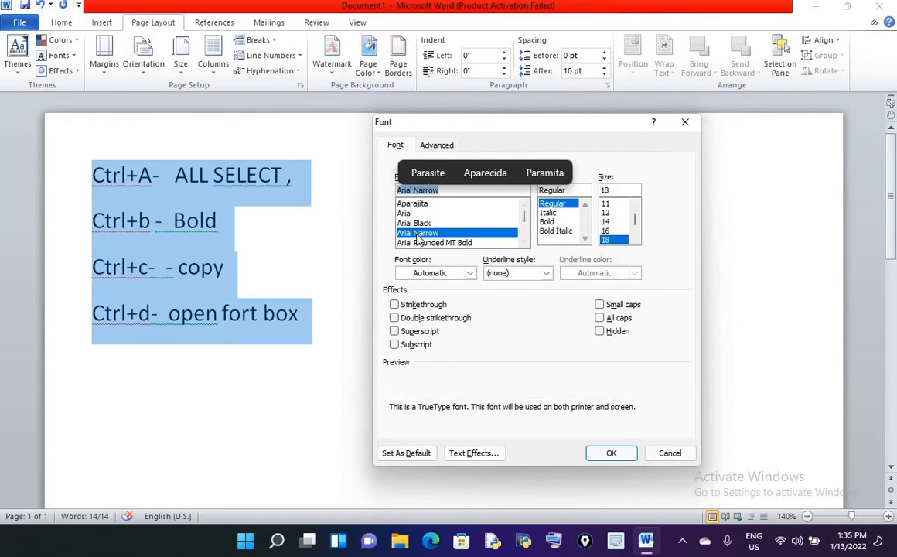
{"action": "left_click", "coordinate": [417, 243]}
{"action": "scroll", "coordinate": [418, 243], "scroll_direction": "down", "scroll_amount": 2}
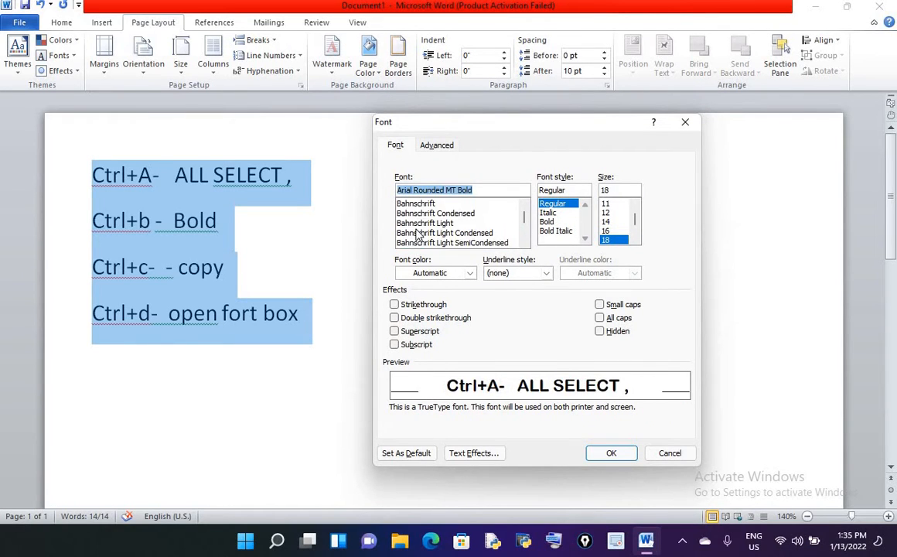
{"action": "left_click", "coordinate": [418, 232]}
{"action": "left_click", "coordinate": [417, 203]}
{"action": "scroll", "coordinate": [421, 235], "scroll_direction": "up", "scroll_amount": 2}
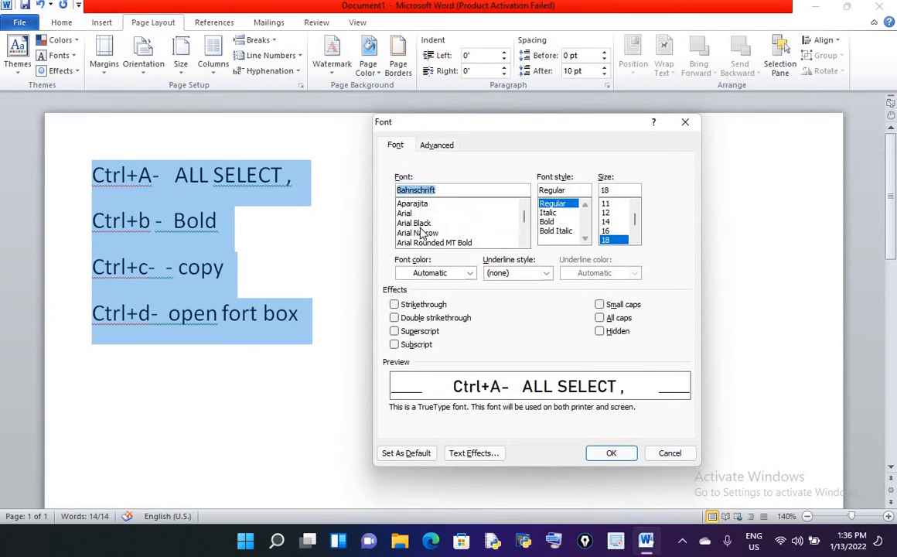
{"action": "left_click", "coordinate": [416, 223]}
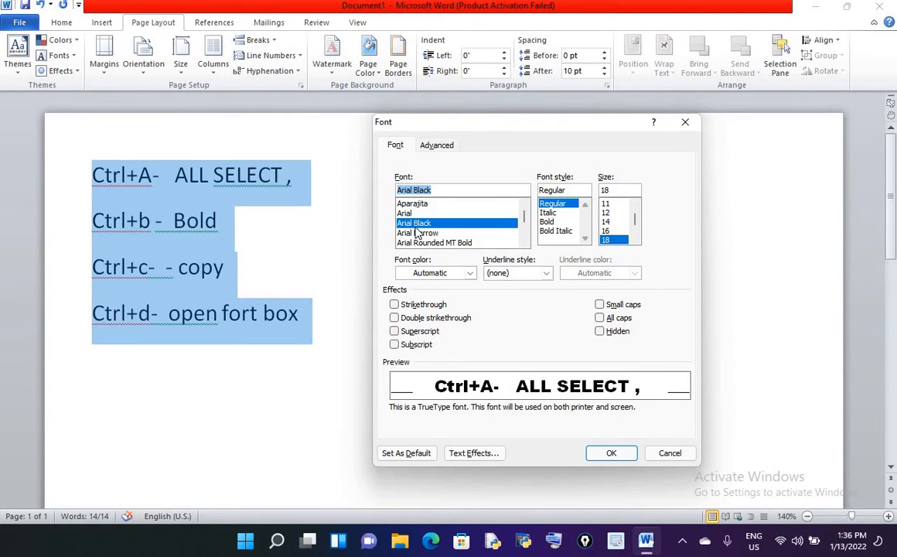
Step: Preview the Italic, Bold and Bold Italic font styles, and set the style back to Regular
{"action": "left_click", "coordinate": [548, 214]}
{"action": "left_click", "coordinate": [550, 222]}
{"action": "left_click", "coordinate": [551, 230]}
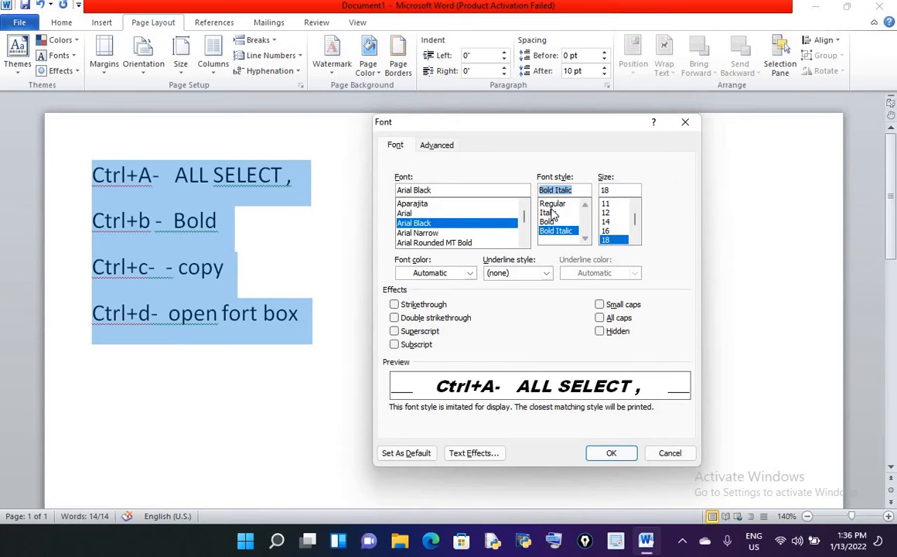
{"action": "left_click", "coordinate": [553, 203]}
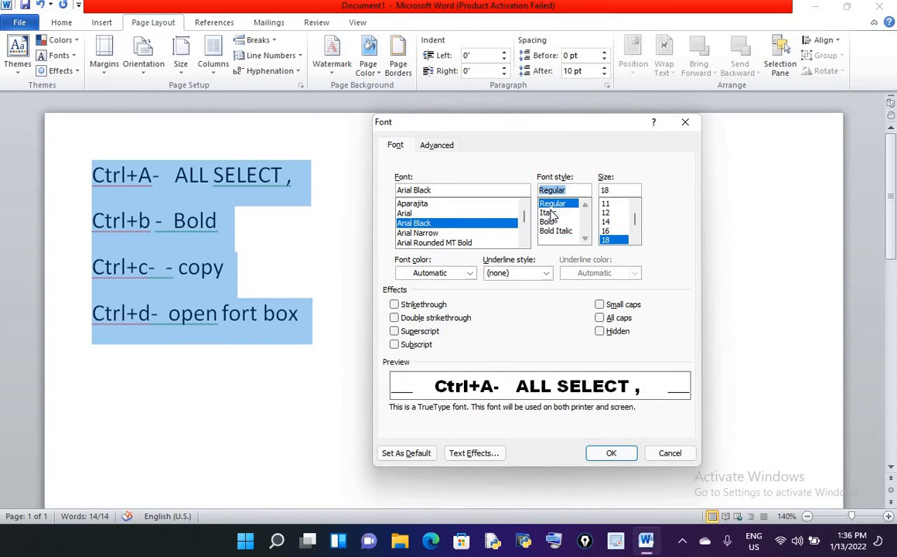
Step: Preview font sizes 14 and 12 for the selected lines, and set the size to 20
{"action": "left_click", "coordinate": [635, 238]}
{"action": "left_click", "coordinate": [607, 212]}
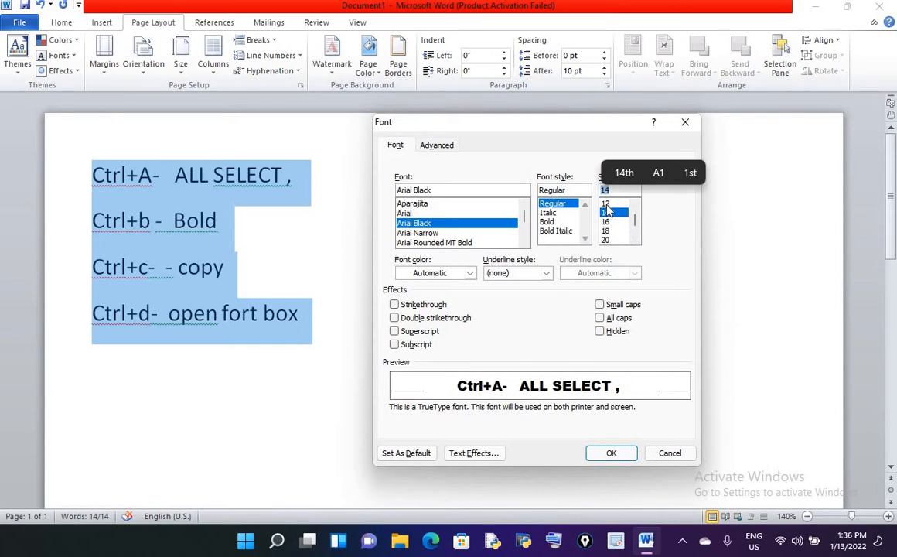
{"action": "left_click", "coordinate": [608, 204]}
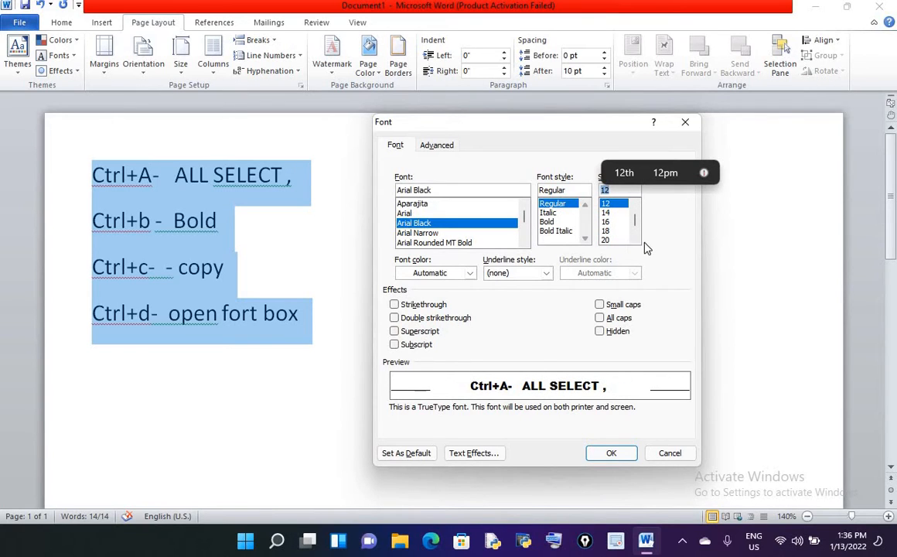
{"action": "left_click", "coordinate": [635, 239]}
{"action": "left_click", "coordinate": [605, 231]}
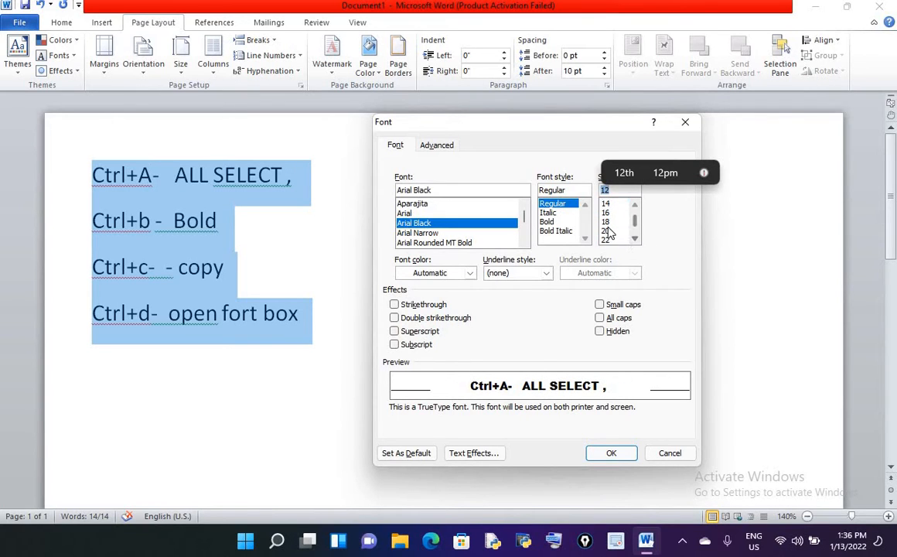
Step: Set the font color of the selected lines to red and give them a dotted underline in blue
{"action": "left_click", "coordinate": [454, 275]}
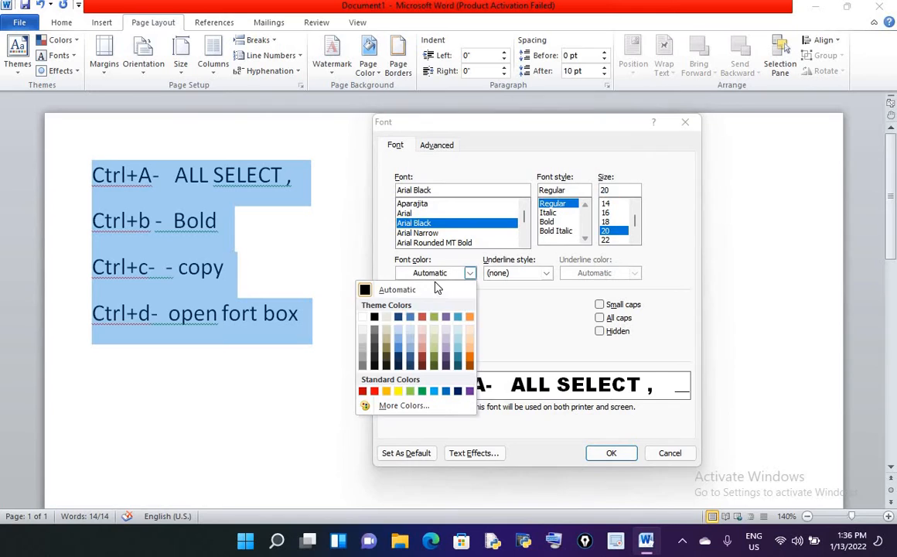
{"action": "left_click", "coordinate": [374, 391]}
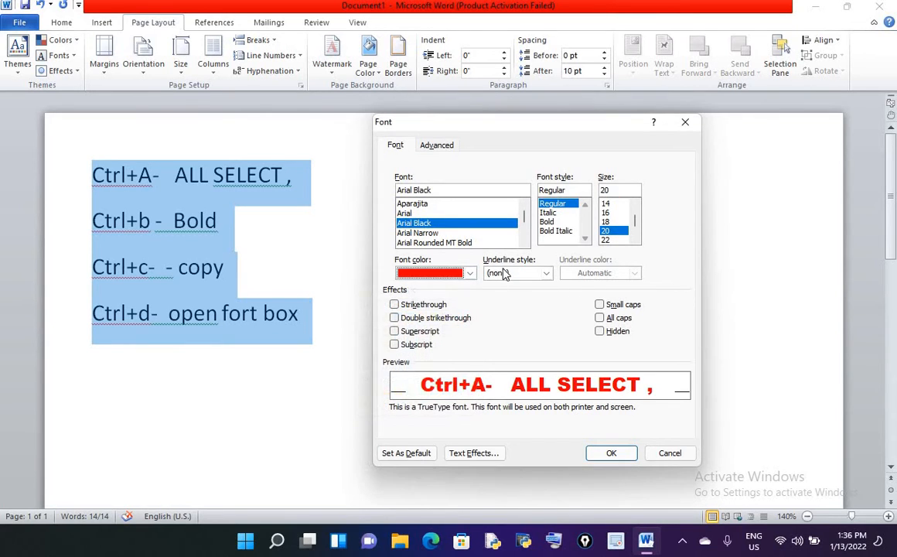
{"action": "left_click", "coordinate": [546, 274]}
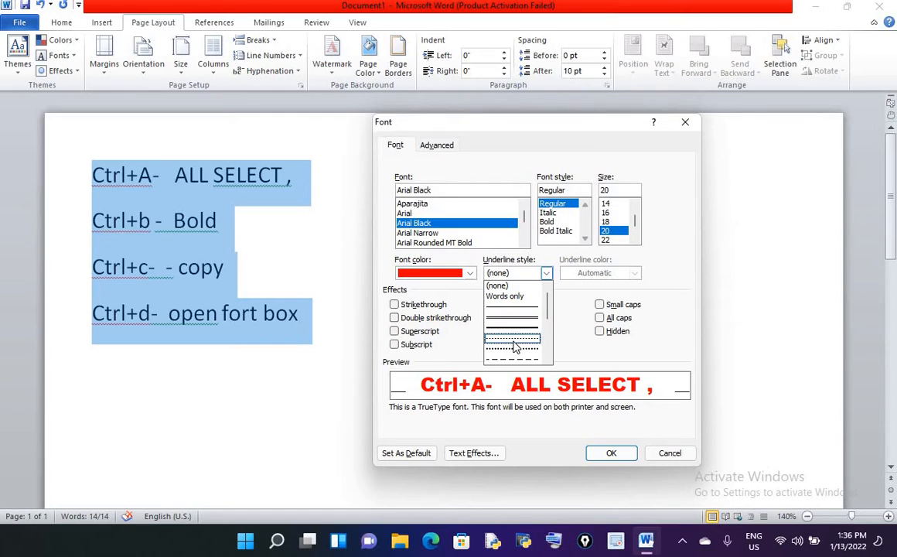
{"action": "left_click", "coordinate": [514, 341]}
{"action": "left_click", "coordinate": [633, 273]}
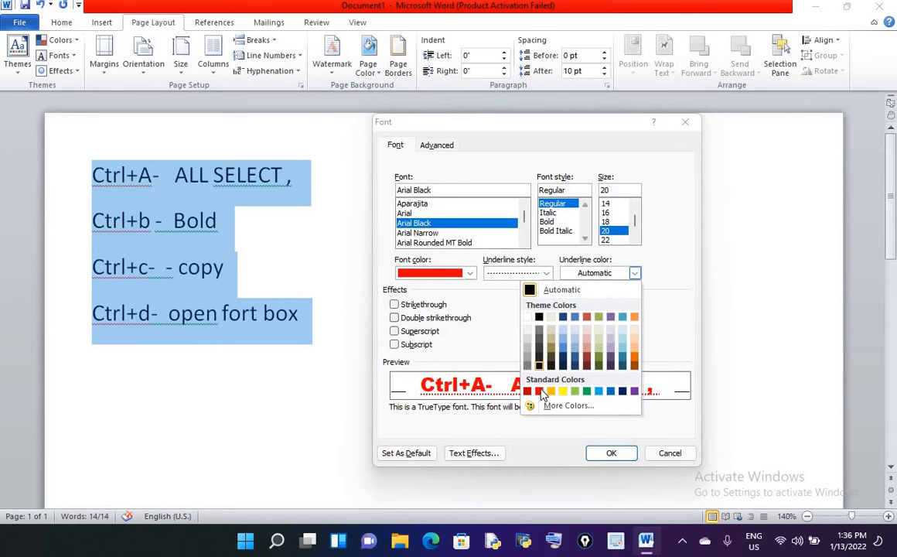
{"action": "left_click", "coordinate": [610, 391]}
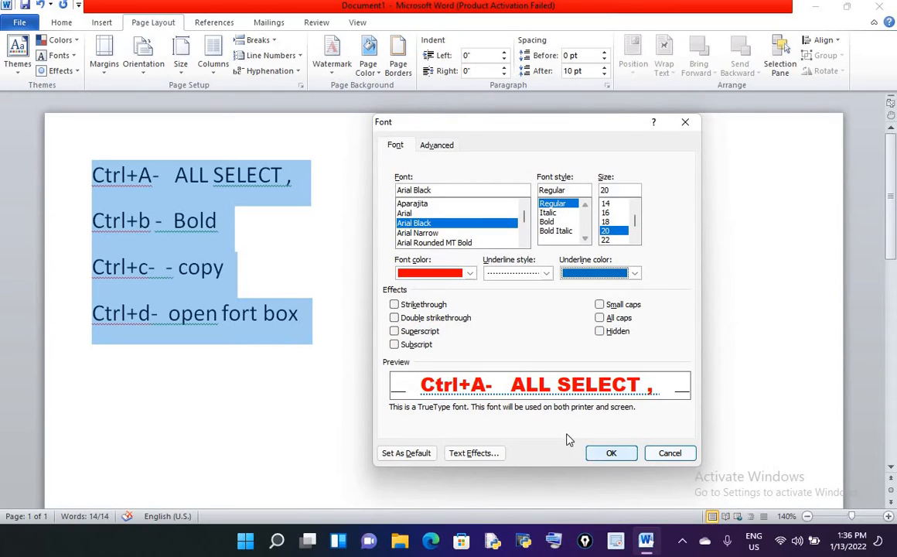
Step: Preview the Strikethrough, Double strikethrough and Superscript effects, clear them all, and apply the font settings to the four lines
{"action": "left_click", "coordinate": [395, 304]}
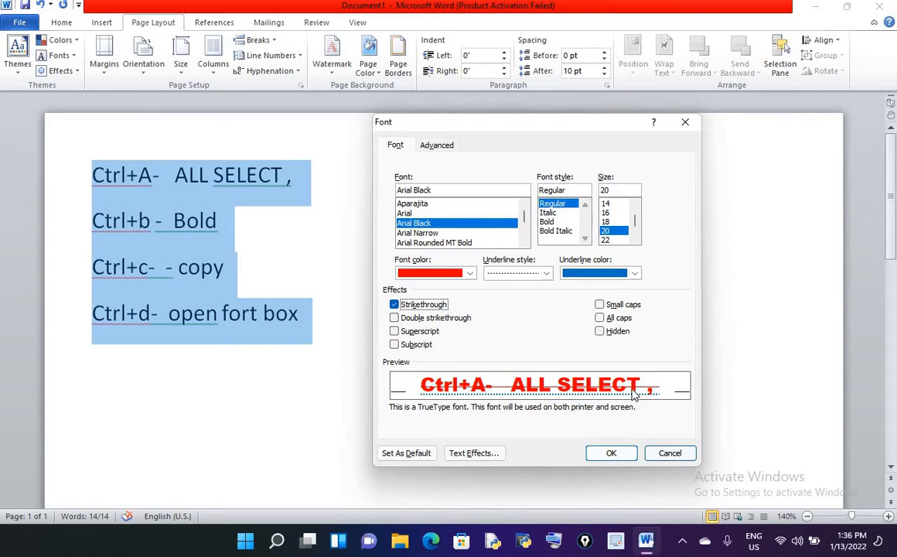
{"action": "left_click", "coordinate": [408, 318]}
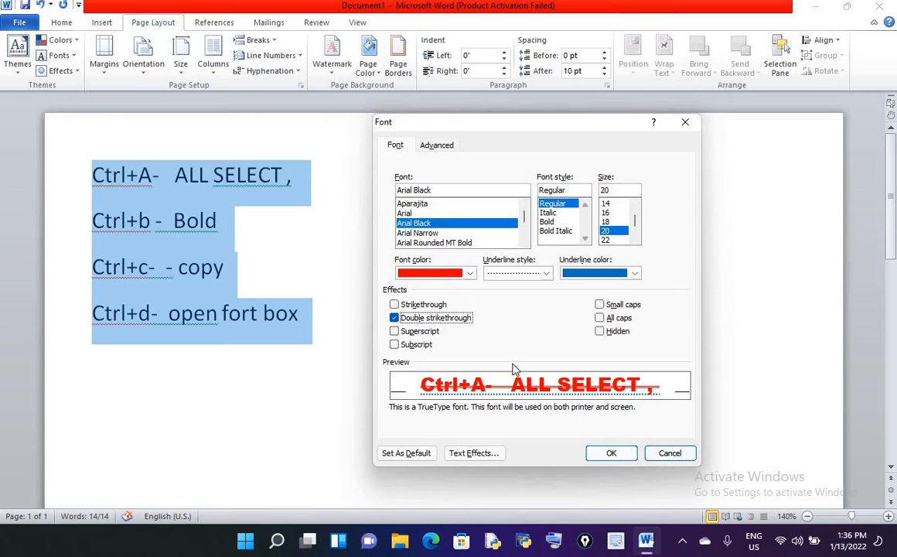
{"action": "left_click", "coordinate": [394, 331]}
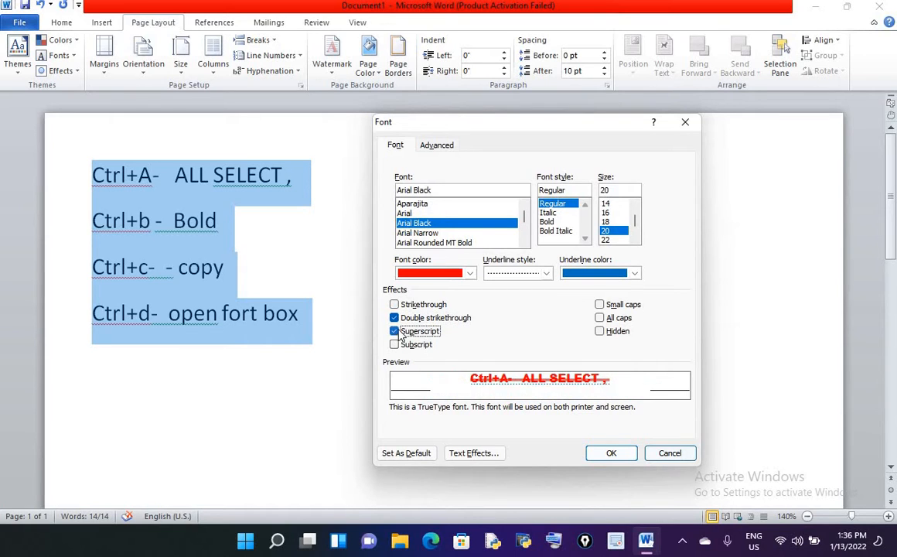
{"action": "left_click", "coordinate": [395, 331]}
{"action": "left_click", "coordinate": [433, 318]}
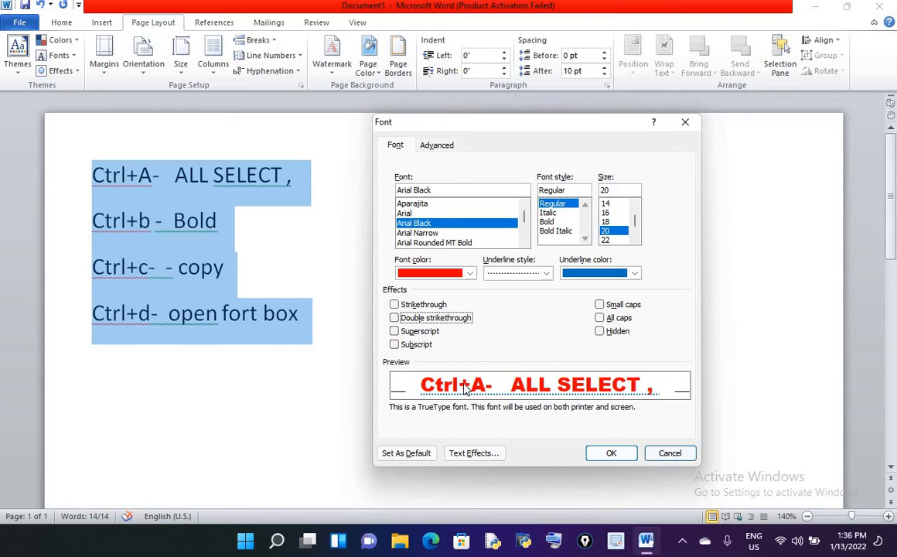
{"action": "left_click", "coordinate": [609, 451]}
Step: Write "a2" after Bold on the second line and format its 2 as superscript
{"action": "left_click", "coordinate": [331, 229]}
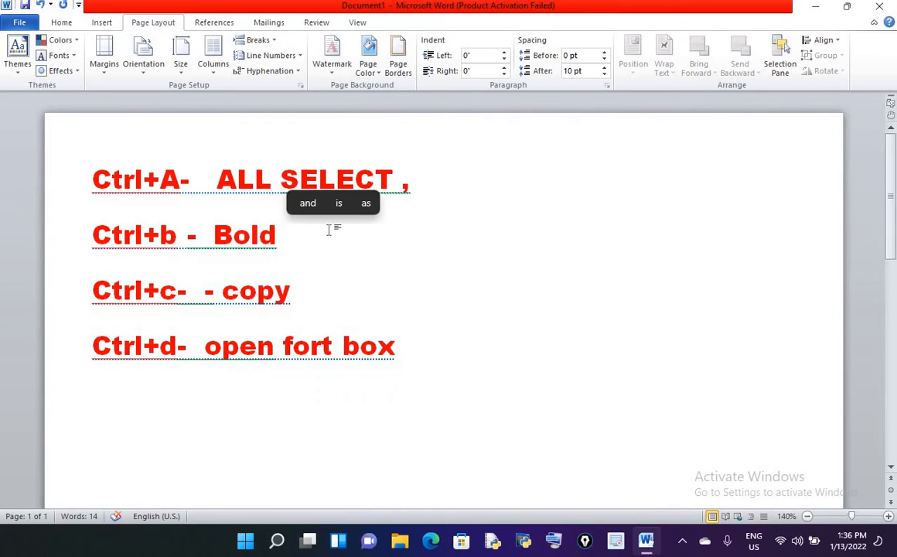
{"action": "type", "text": "a2"}
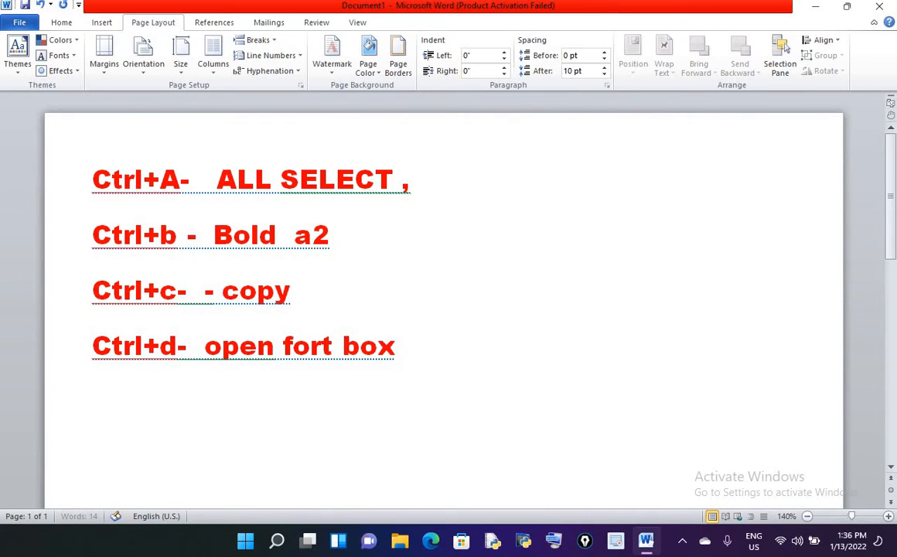
{"action": "left_click_drag", "start_coordinate": [312, 235], "coordinate": [325, 241]}
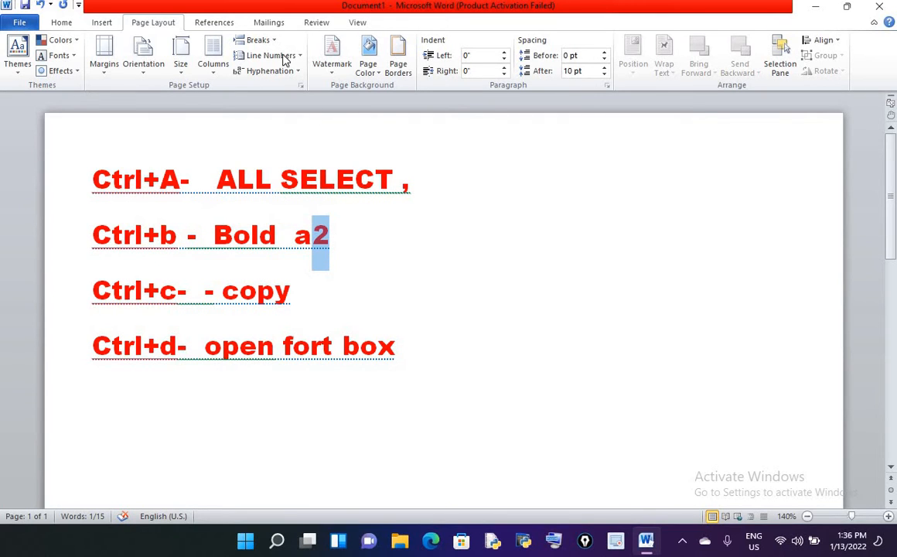
{"action": "key", "text": "ctrl+d"}
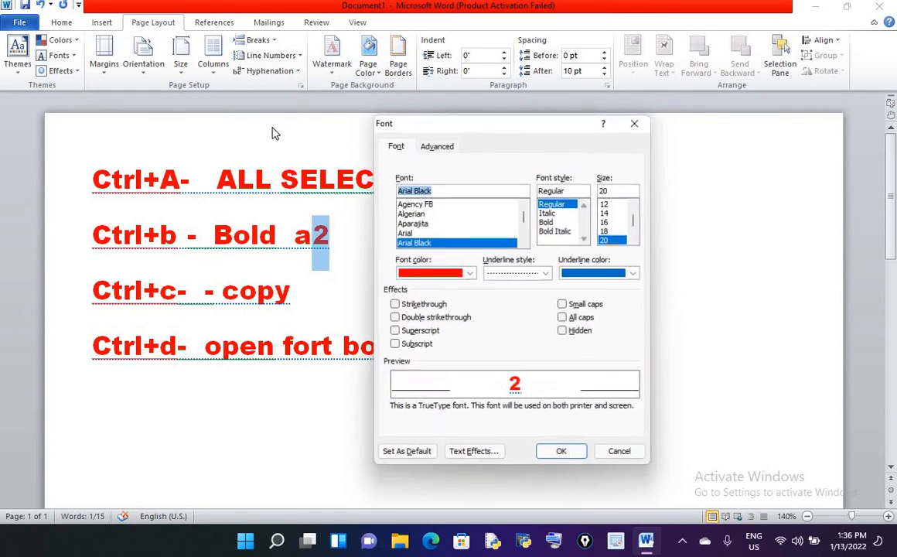
{"action": "left_click", "coordinate": [395, 331]}
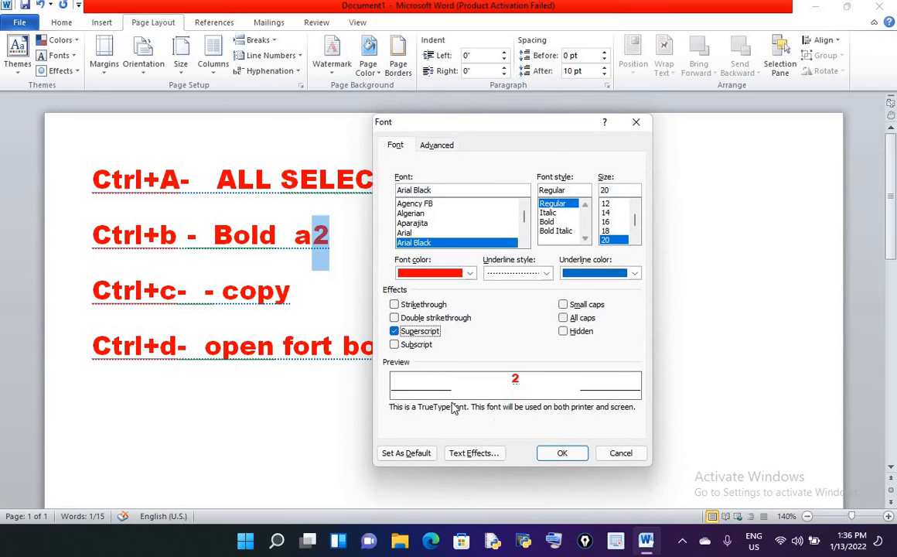
{"action": "left_click", "coordinate": [562, 453]}
{"action": "left_click", "coordinate": [376, 254]}
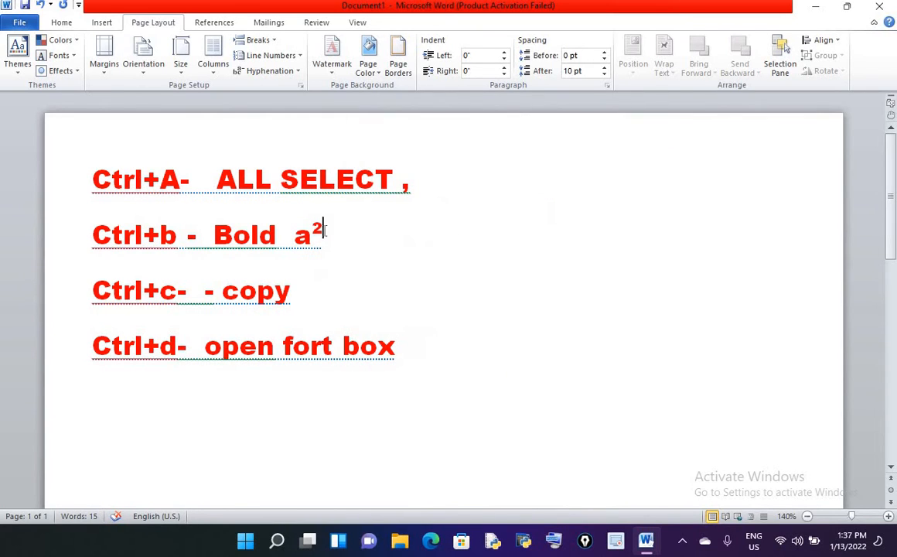
Step: Change the 2 after Bold to subscript through the Font dialog, and delete the "a2" sample
{"action": "left_click_drag", "start_coordinate": [325, 229], "coordinate": [313, 242]}
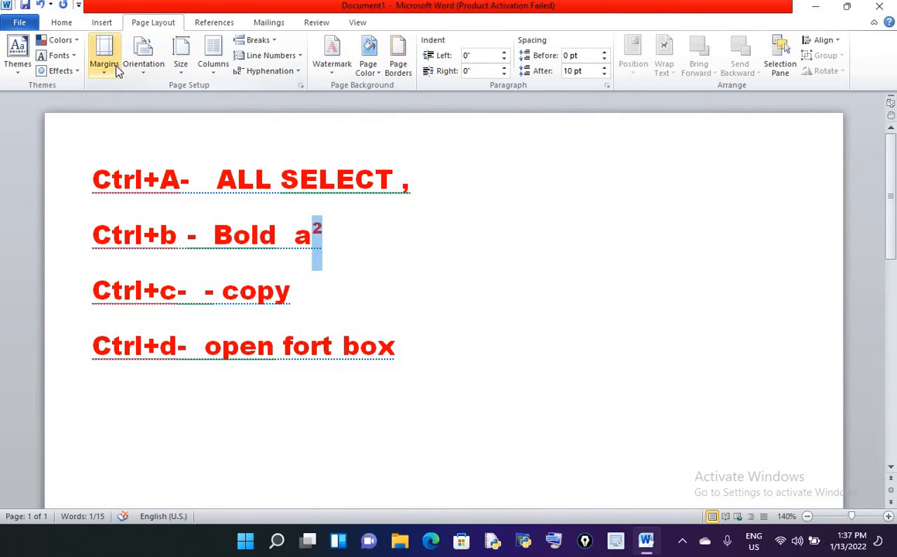
{"action": "key", "text": "ctrl+d"}
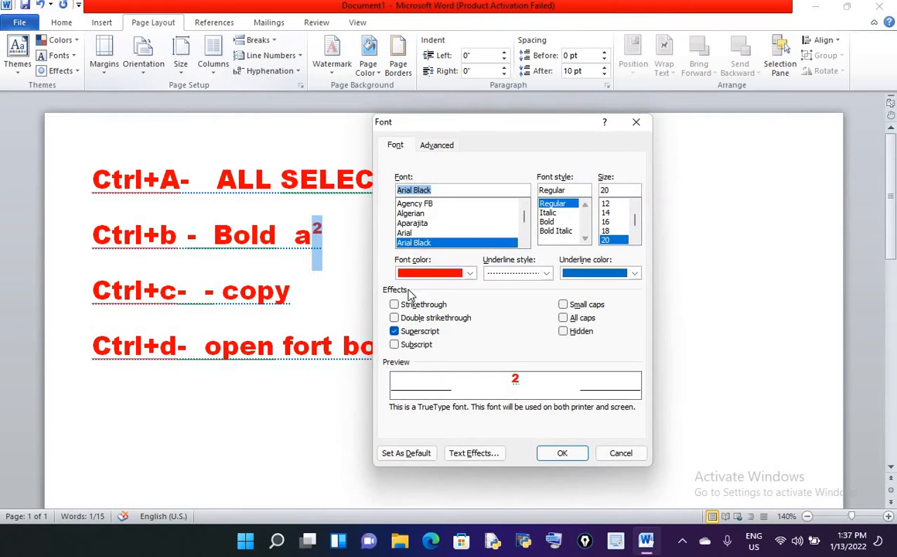
{"action": "left_click", "coordinate": [395, 344]}
{"action": "left_click", "coordinate": [565, 453]}
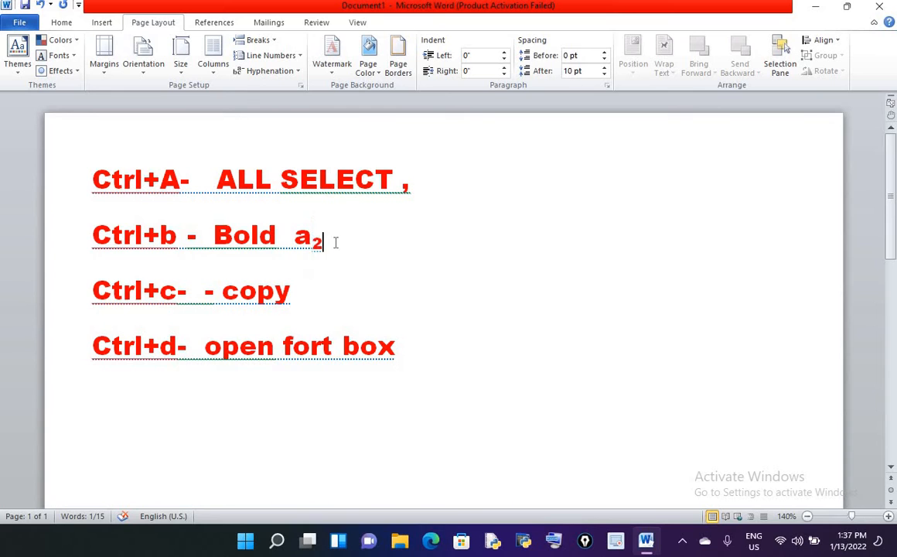
{"action": "key", "text": "BackSpace"}
{"action": "key", "text": "BackSpace"}
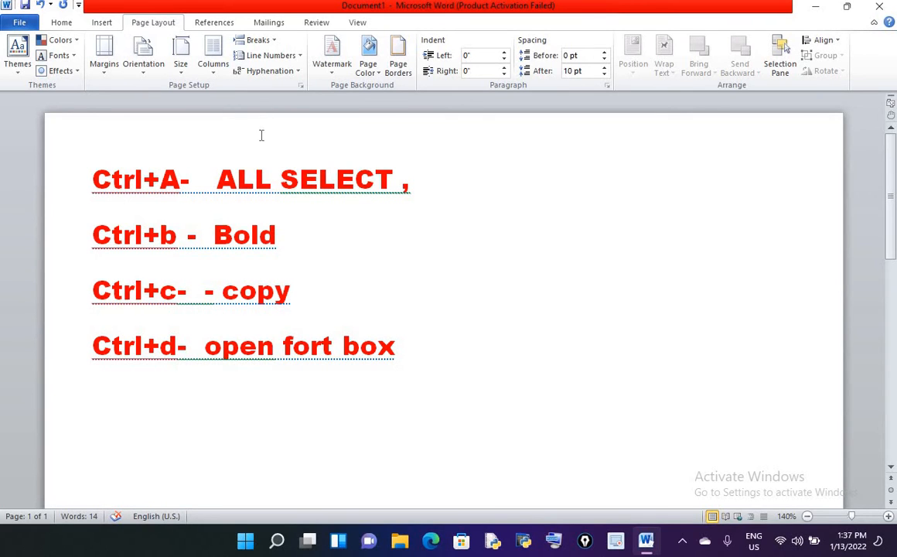
Step: Open the Font dialog and compare the Small caps and All caps effects in its preview
{"action": "key", "text": "ctrl+d"}
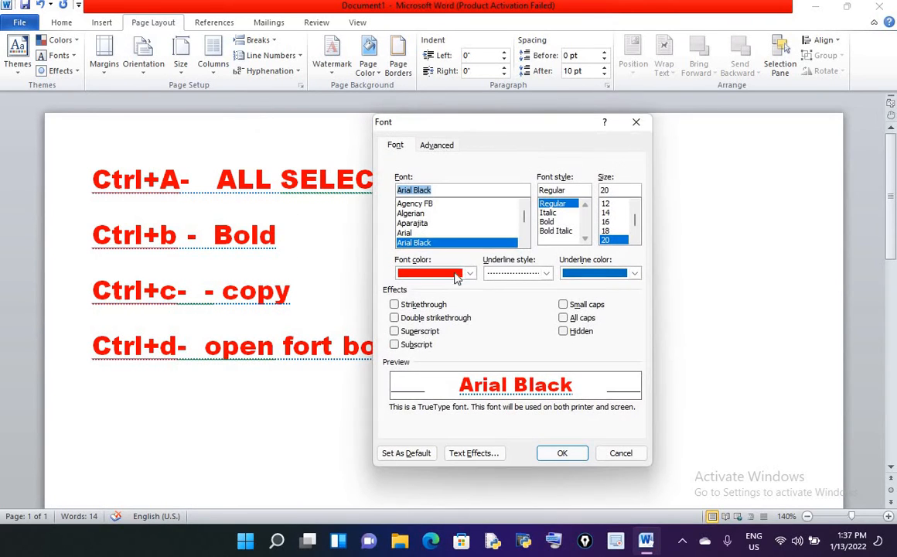
{"action": "left_click", "coordinate": [564, 305]}
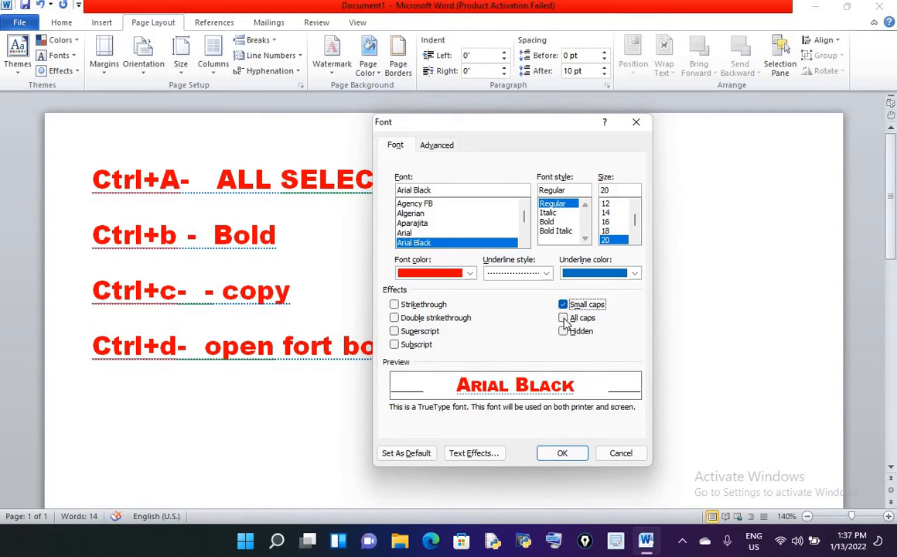
{"action": "left_click", "coordinate": [563, 318]}
{"action": "left_click", "coordinate": [564, 305]}
{"action": "left_click", "coordinate": [564, 318]}
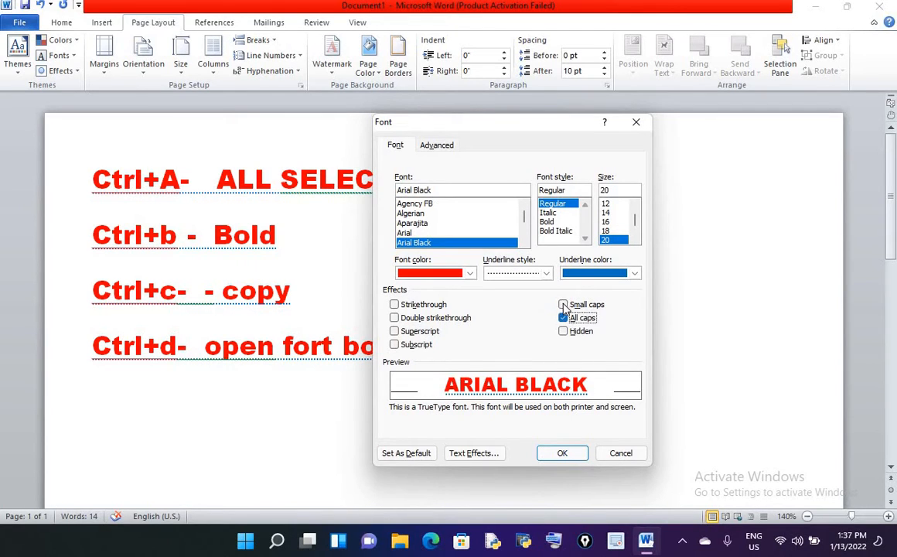
{"action": "left_click", "coordinate": [564, 305]}
{"action": "left_click", "coordinate": [564, 318]}
{"action": "left_click", "coordinate": [564, 304]}
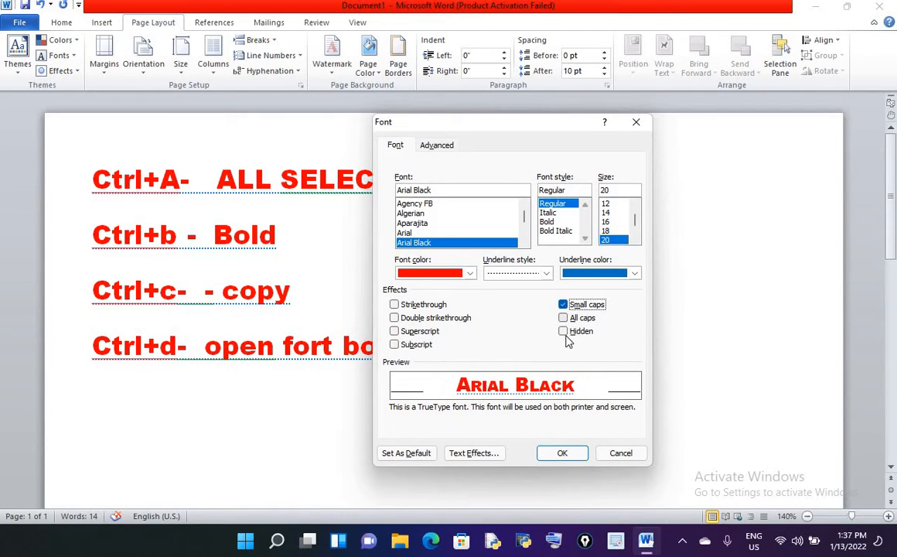
Step: Try the Hidden effect alongside the caps effects, clear them all, and close the Font dialog without applying changes
{"action": "left_click", "coordinate": [564, 331]}
{"action": "left_click", "coordinate": [564, 318]}
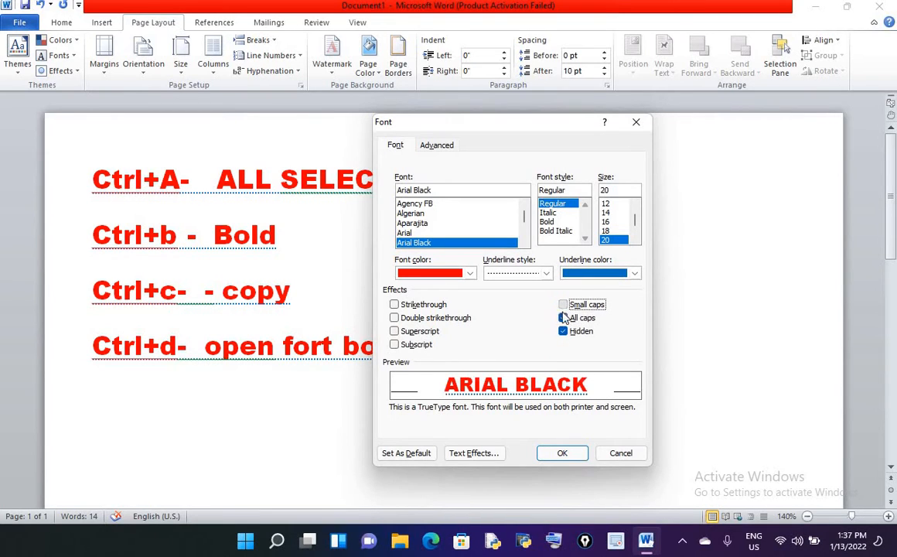
{"action": "left_click", "coordinate": [564, 305]}
{"action": "left_click", "coordinate": [564, 305]}
{"action": "left_click", "coordinate": [564, 332]}
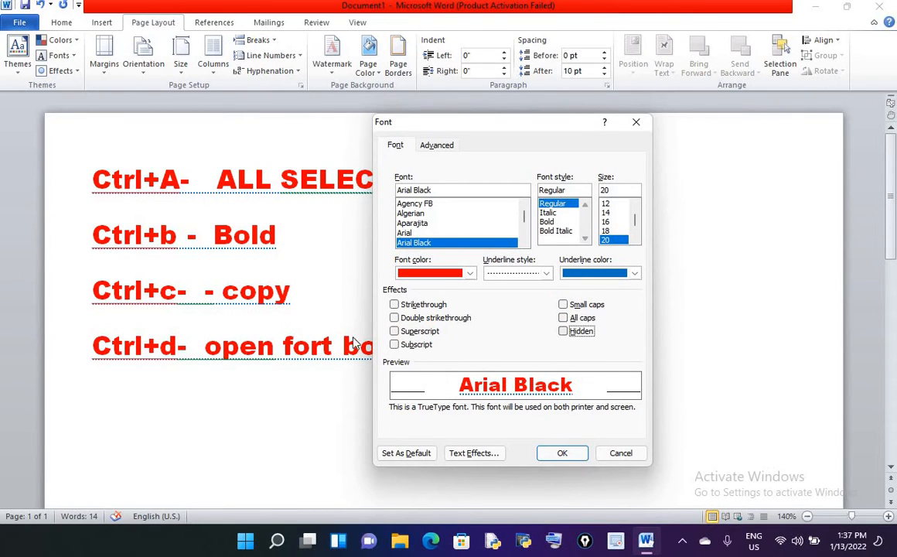
{"action": "left_click", "coordinate": [615, 455]}
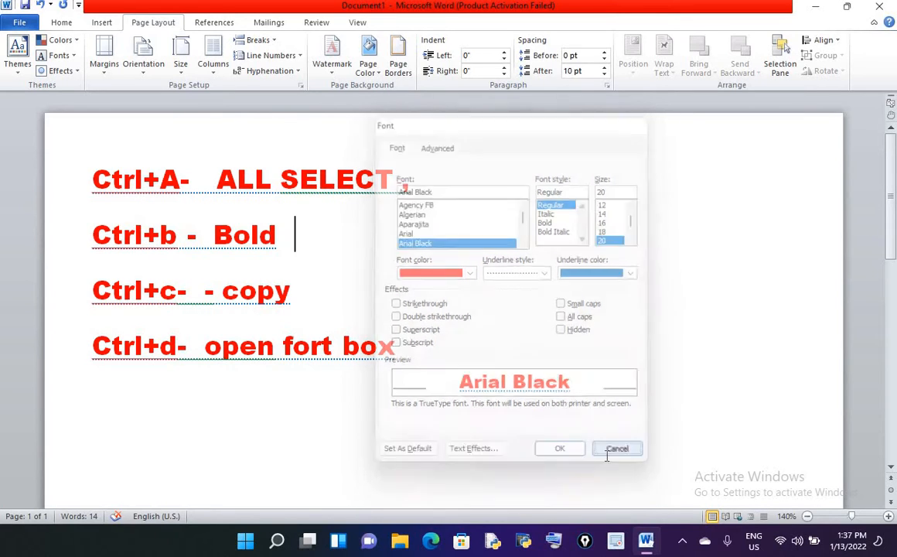
Step: Start a fifth line with "ctrl" below the "open fort box" entry
{"action": "left_click", "coordinate": [406, 347]}
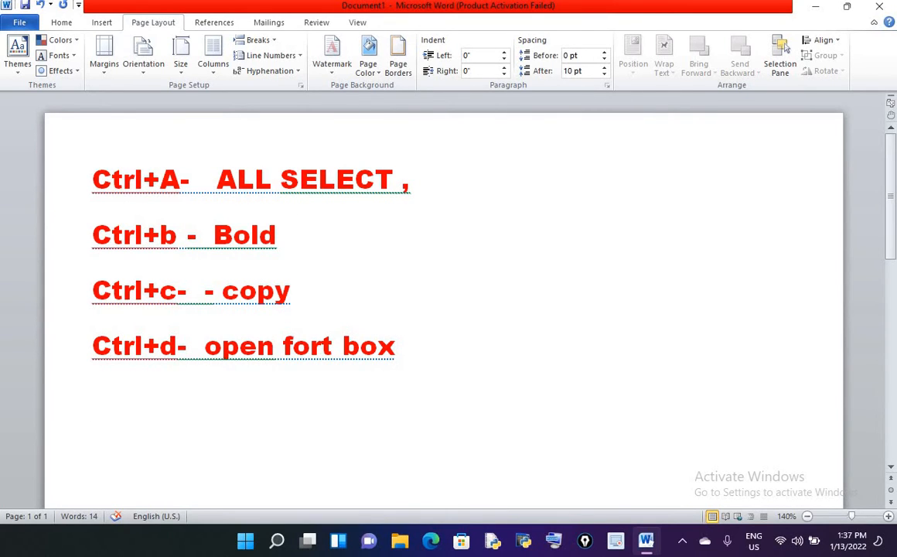
{"action": "key", "text": "Return"}
{"action": "type", "text": "ctrl"}
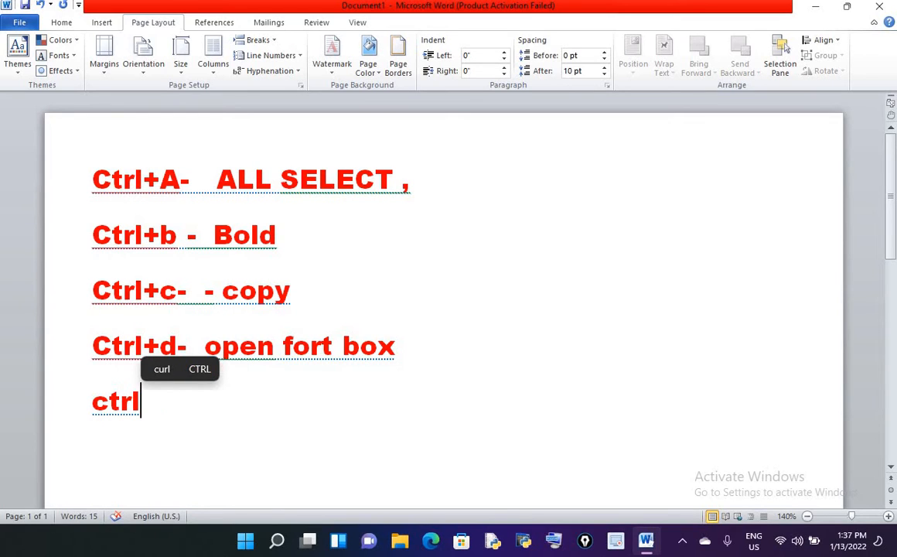
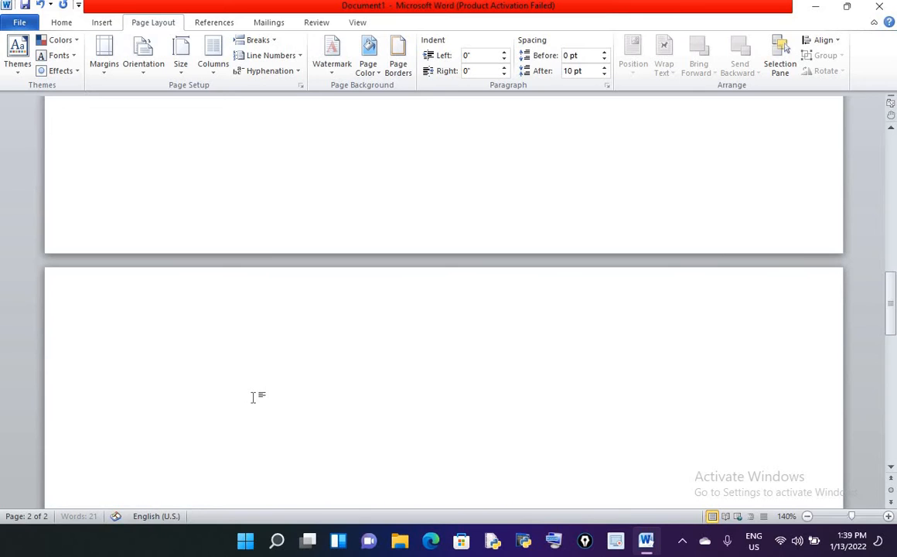
Step: Set the font color at the start of the blank second page to black
{"action": "left_click", "coordinate": [61, 22]}
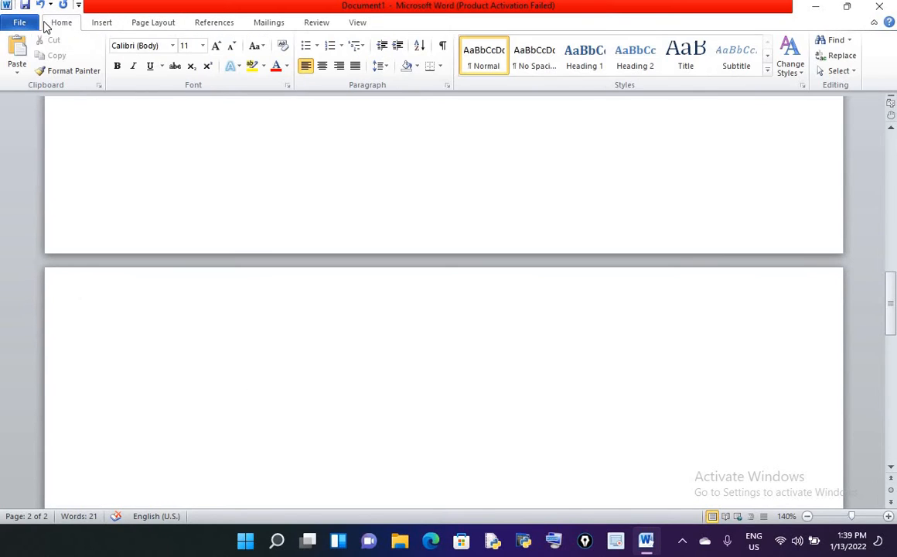
{"action": "left_click", "coordinate": [202, 46]}
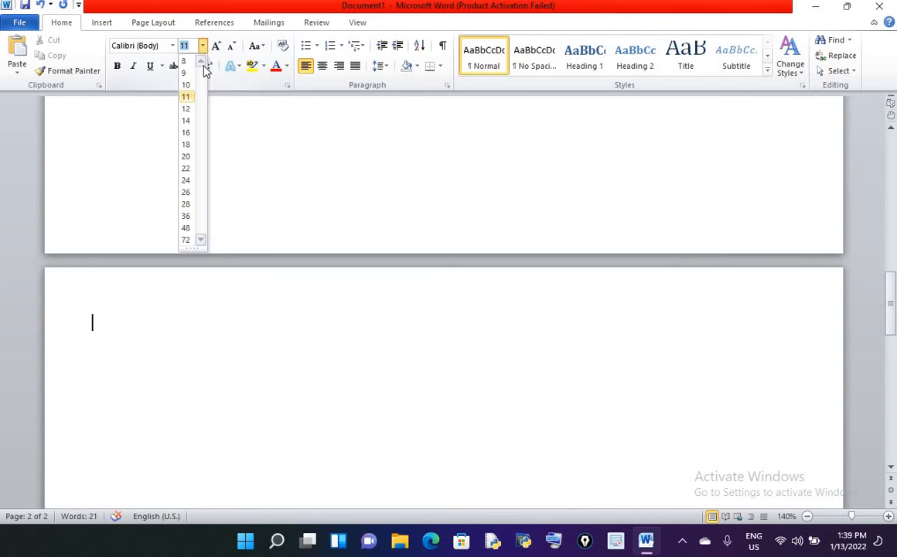
{"action": "left_click", "coordinate": [287, 66]}
{"action": "left_click", "coordinate": [287, 66]}
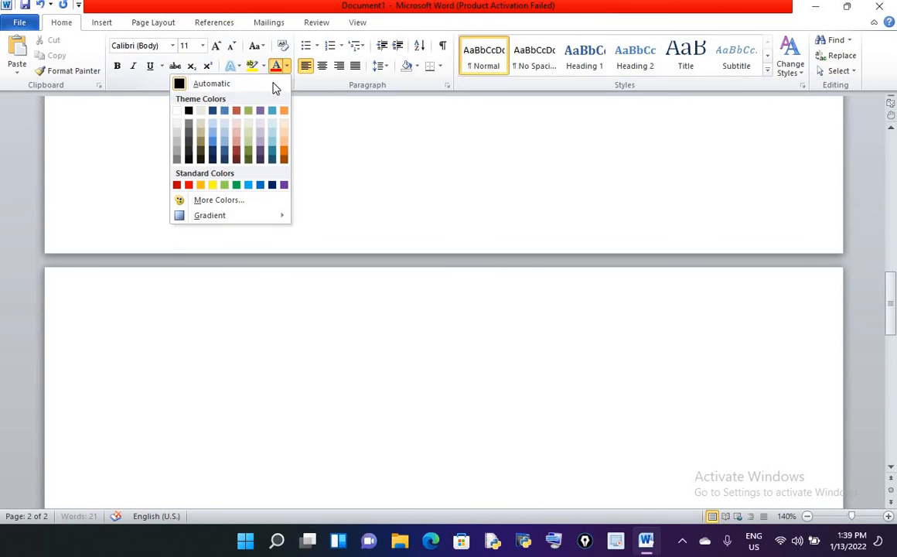
{"action": "left_click", "coordinate": [177, 112]}
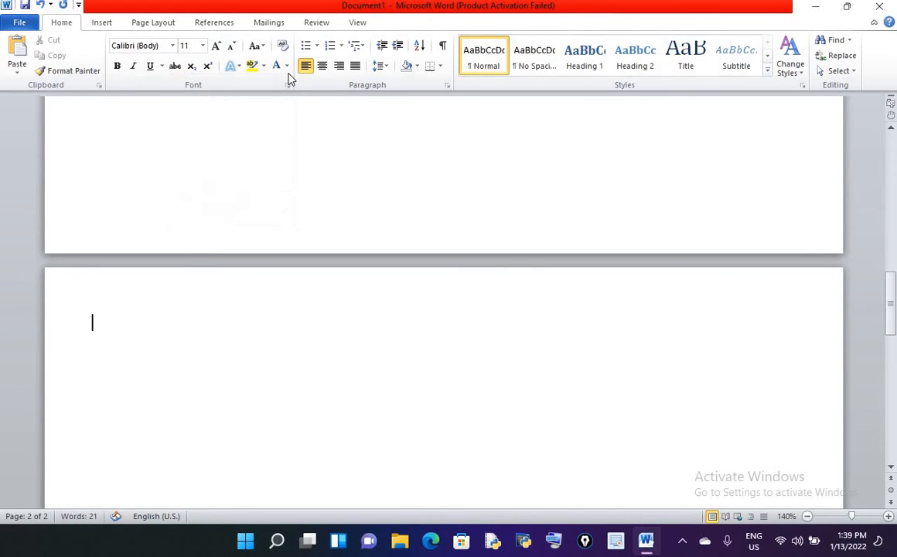
{"action": "left_click", "coordinate": [287, 66]}
{"action": "left_click", "coordinate": [187, 110]}
Step: Generate filler text on the second page with =rand(155,99)
{"action": "type", "text": "=rand"}
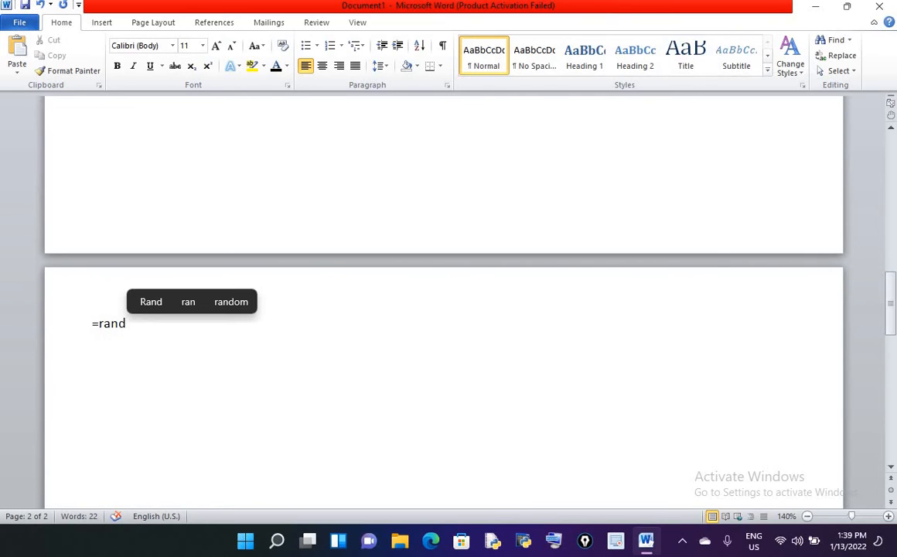
{"action": "type", "text": "(155"}
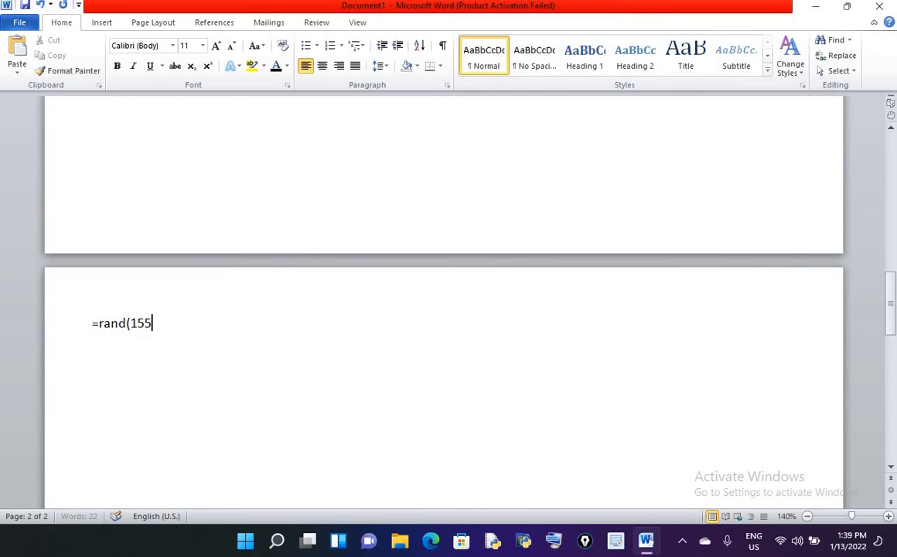
{"action": "type", "text": ",99)"}
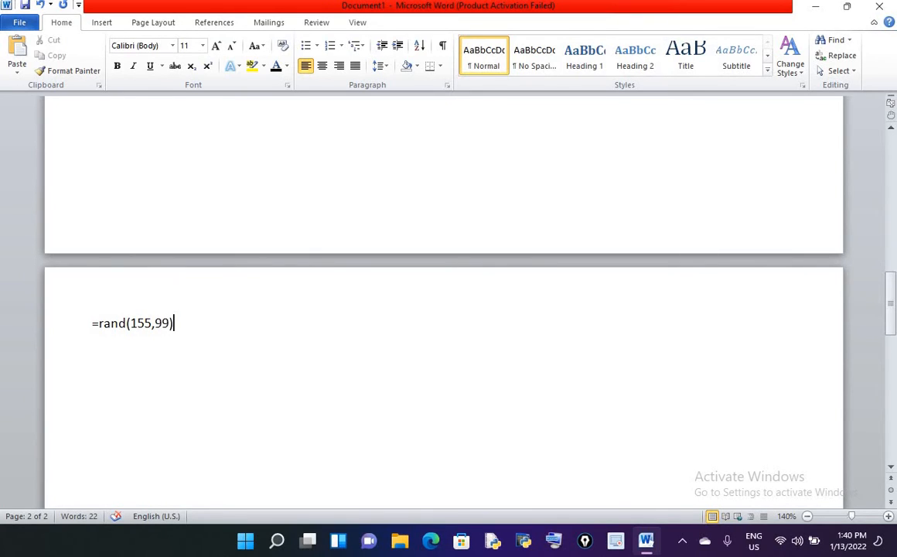
{"action": "key", "text": "Return"}
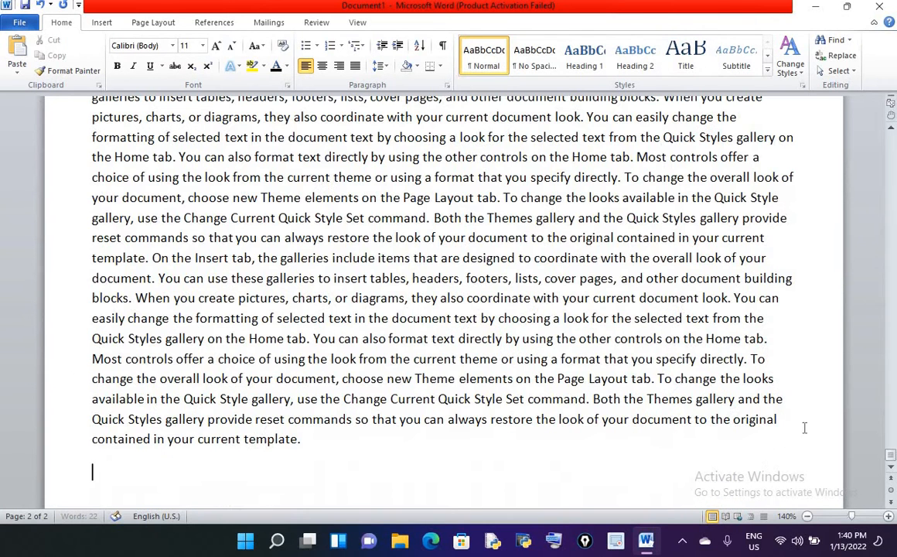
Step: Place the cursor at the start of the filler text, search the document for "to" and look over the highlighted matches
{"action": "left_click", "coordinate": [891, 460]}
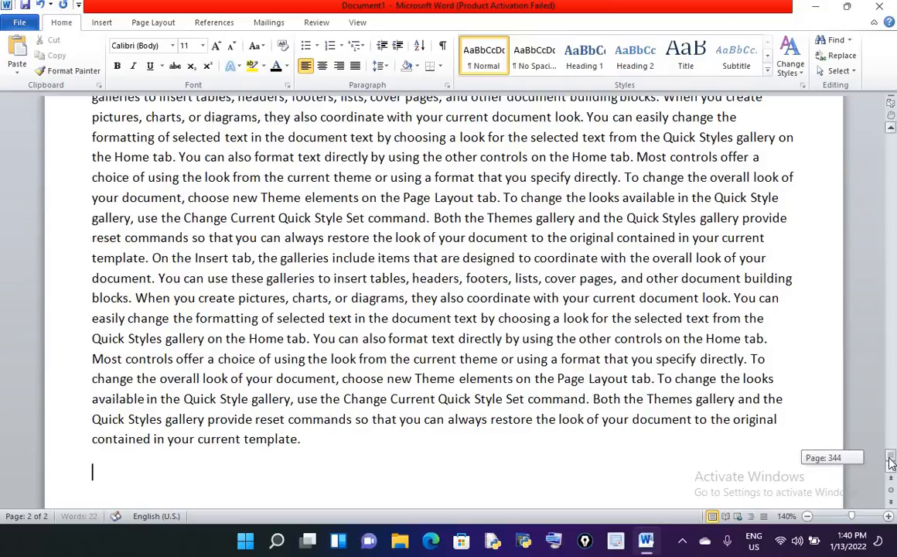
{"action": "left_click_drag", "start_coordinate": [891, 461], "coordinate": [891, 141]}
{"action": "scroll", "coordinate": [567, 367], "scroll_direction": "down", "scroll_amount": 8}
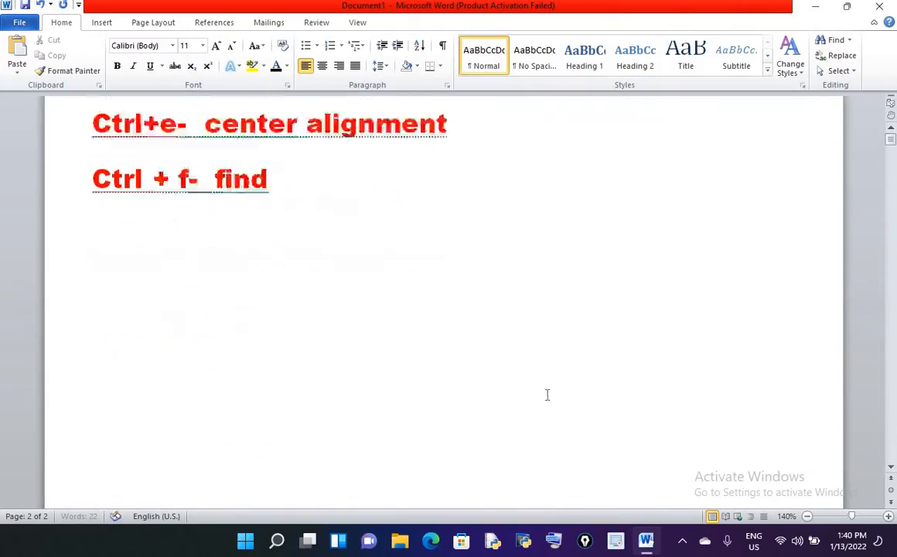
{"action": "scroll", "coordinate": [537, 388], "scroll_direction": "down", "scroll_amount": 10}
{"action": "scroll", "coordinate": [256, 210], "scroll_direction": "up", "scroll_amount": 3}
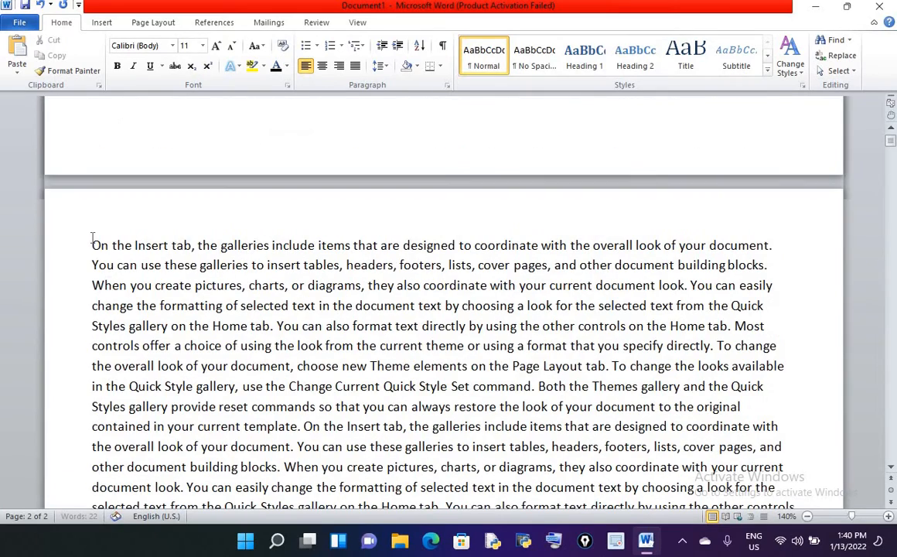
{"action": "left_click", "coordinate": [93, 239]}
{"action": "key", "text": "ctrl+f"}
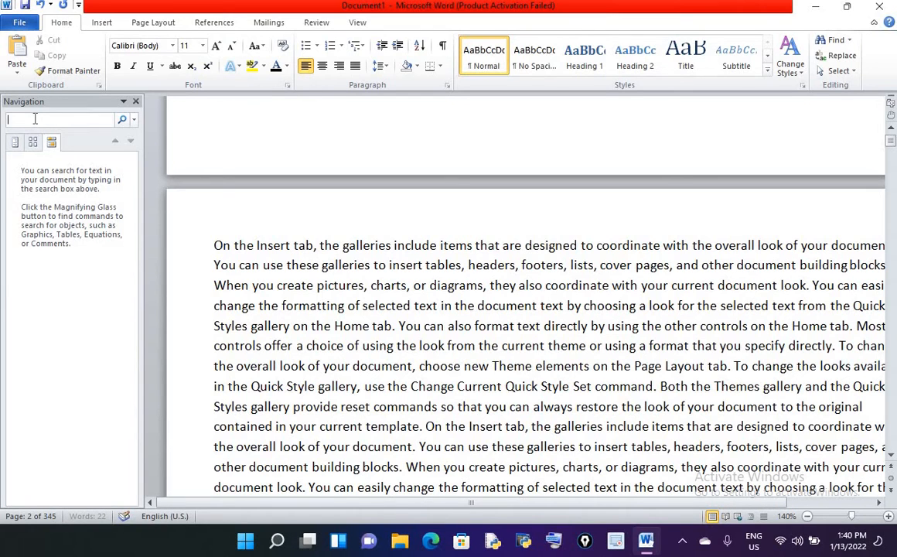
{"action": "type", "text": "to"}
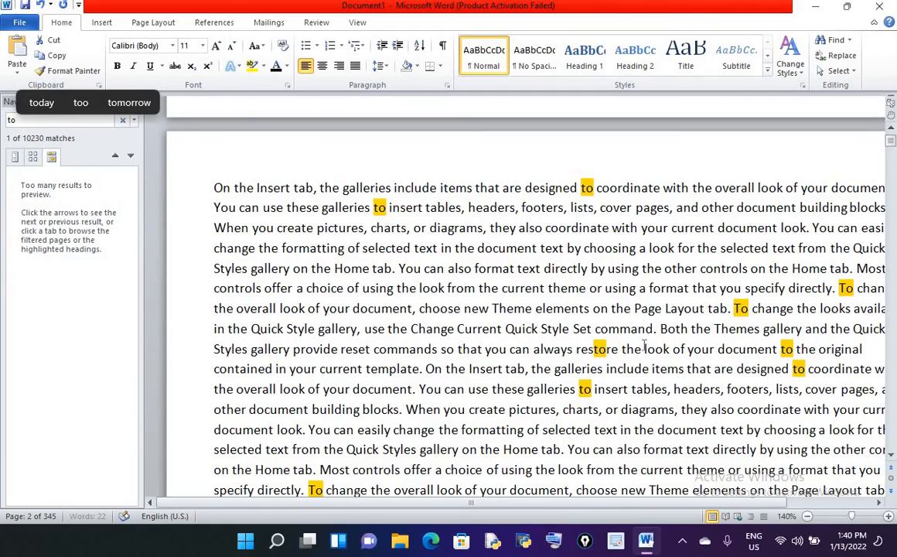
{"action": "scroll", "coordinate": [643, 346], "scroll_direction": "down", "scroll_amount": 10}
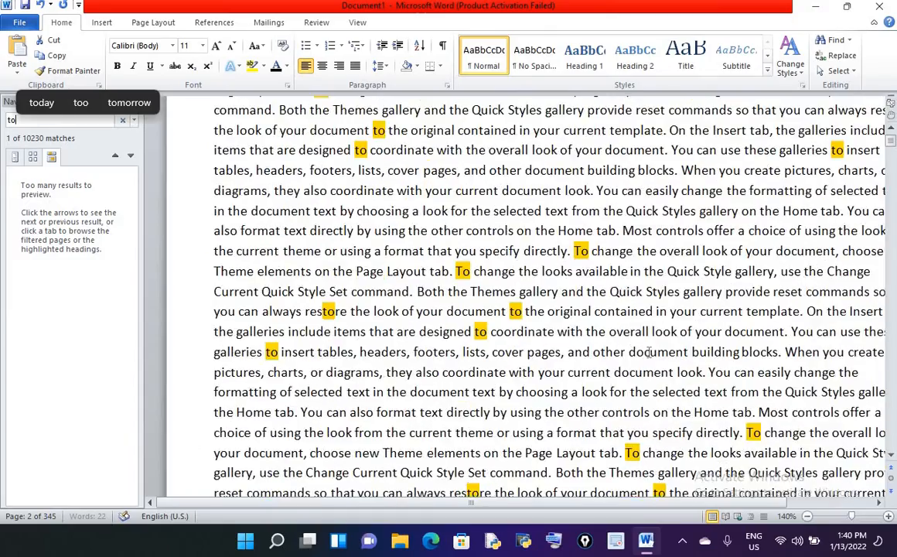
{"action": "scroll", "coordinate": [647, 352], "scroll_direction": "down", "scroll_amount": 10}
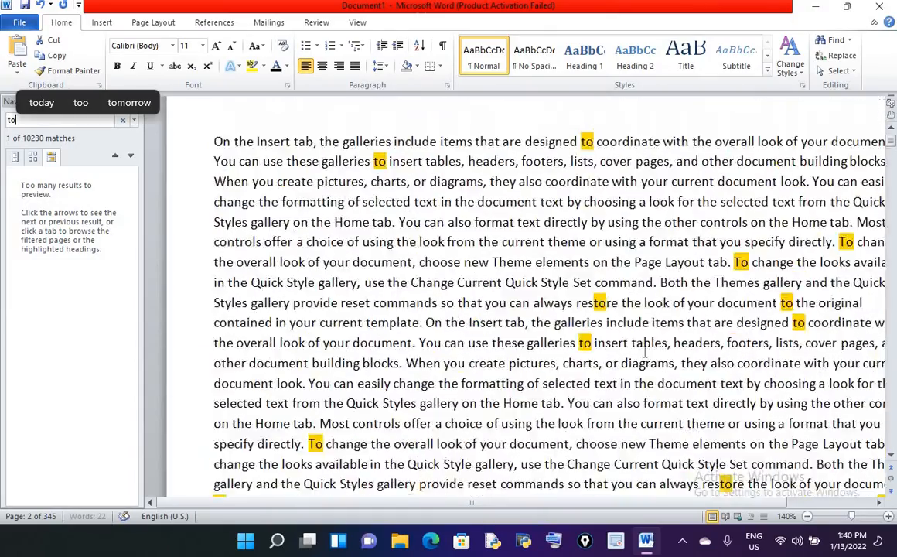
{"action": "scroll", "coordinate": [641, 350], "scroll_direction": "up", "scroll_amount": 6}
{"action": "scroll", "coordinate": [635, 346], "scroll_direction": "down", "scroll_amount": 6}
{"action": "scroll", "coordinate": [632, 346], "scroll_direction": "up", "scroll_amount": 1}
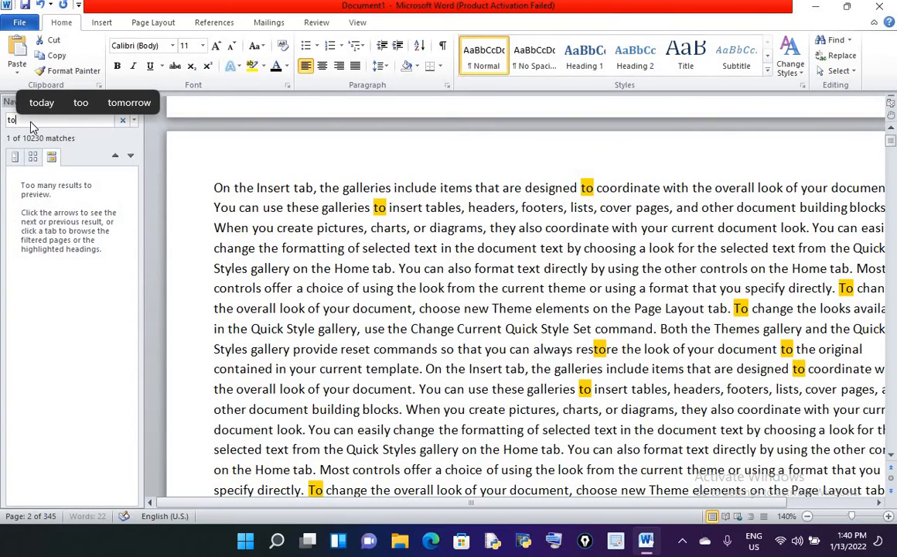
Step: Replace the search term with "insert" to find that word in the document
{"action": "key", "text": "BackSpace"}
{"action": "key", "text": "BackSpace"}
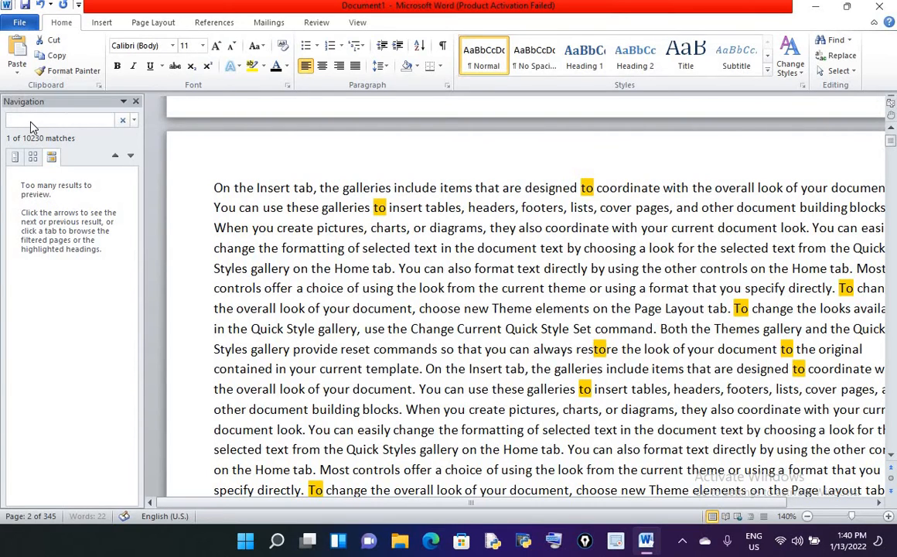
{"action": "type", "text": "inser"}
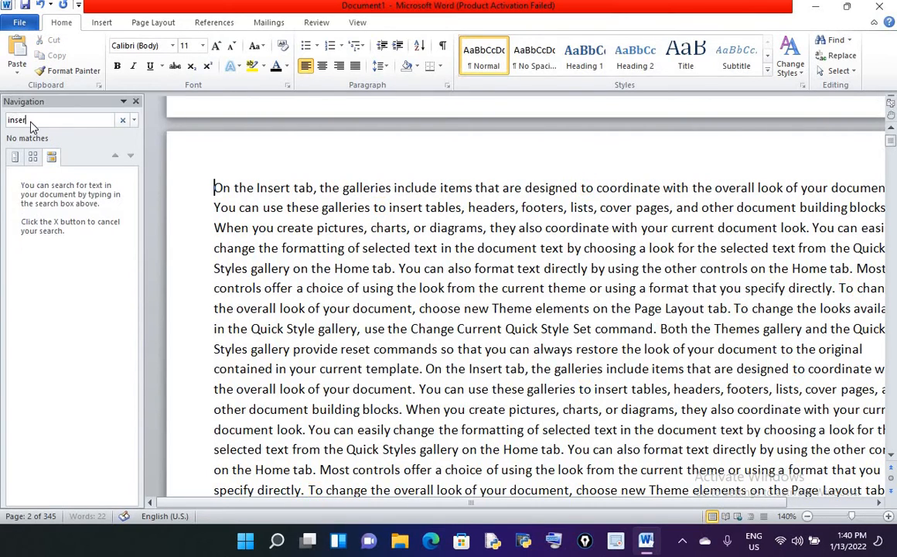
{"action": "type", "text": "t"}
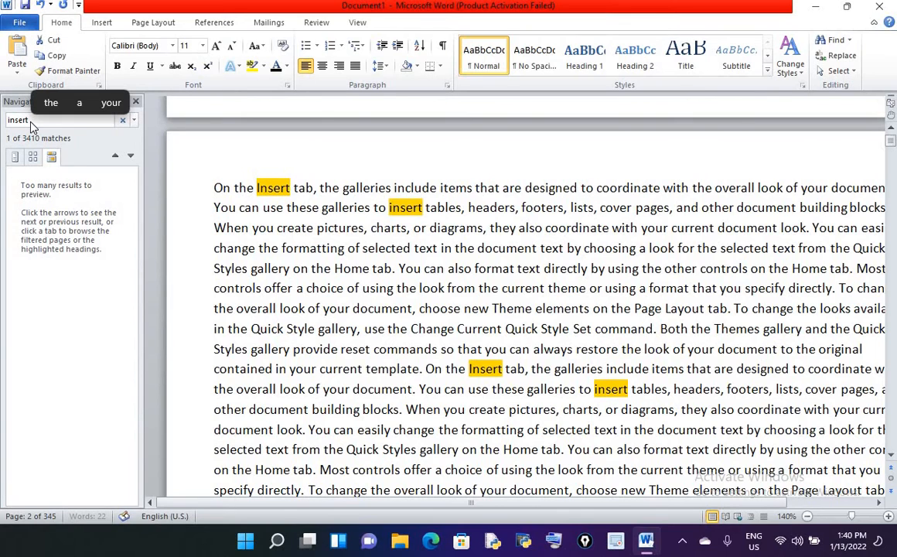
{"action": "key", "text": "BackSpace"}
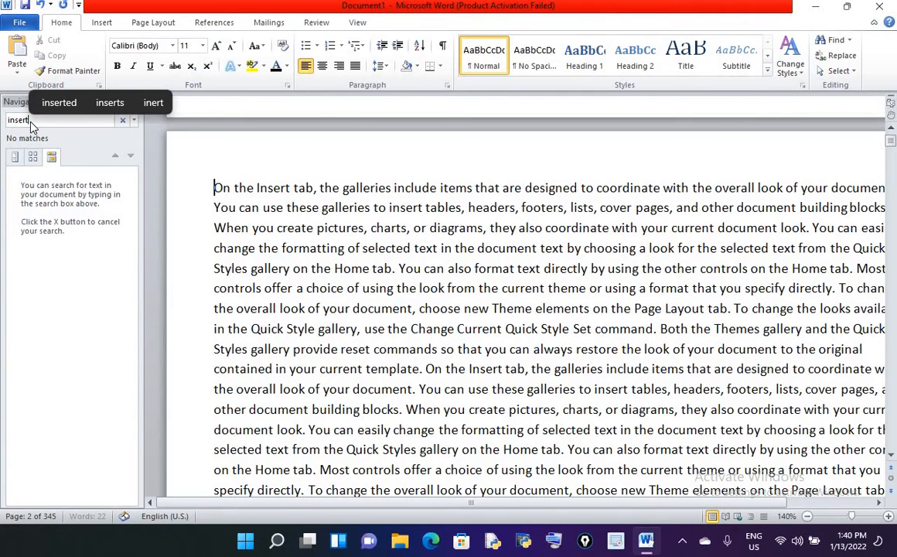
{"action": "type", "text": "c"}
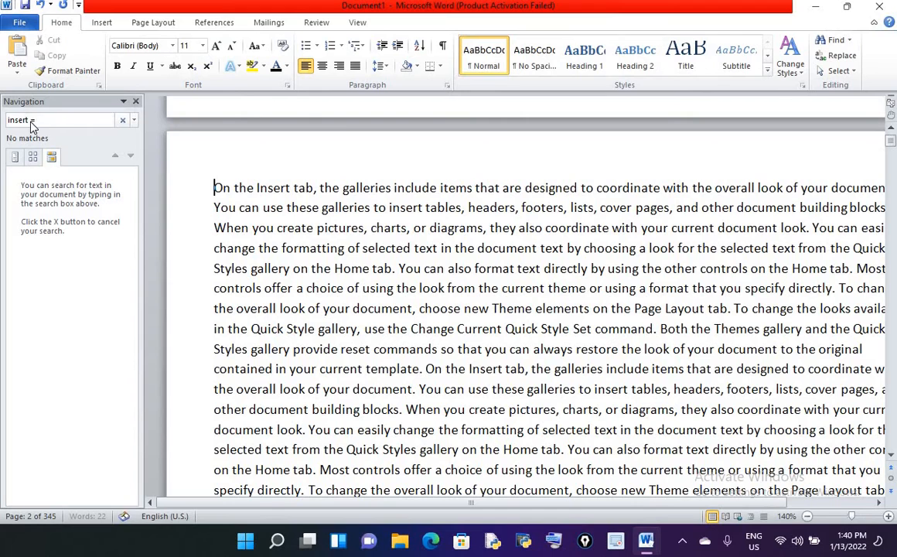
Step: Clear the search term and close the Navigation pane
{"action": "key", "text": "BackSpace"}
{"action": "key", "text": "BackSpace"}
{"action": "key", "text": "BackSpace"}
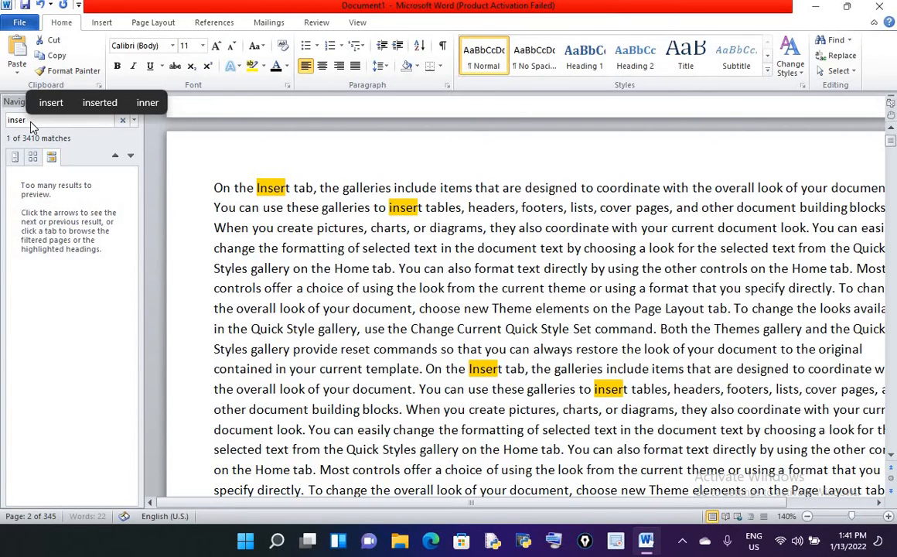
{"action": "key", "text": "BackSpace"}
{"action": "key", "text": "BackSpace"}
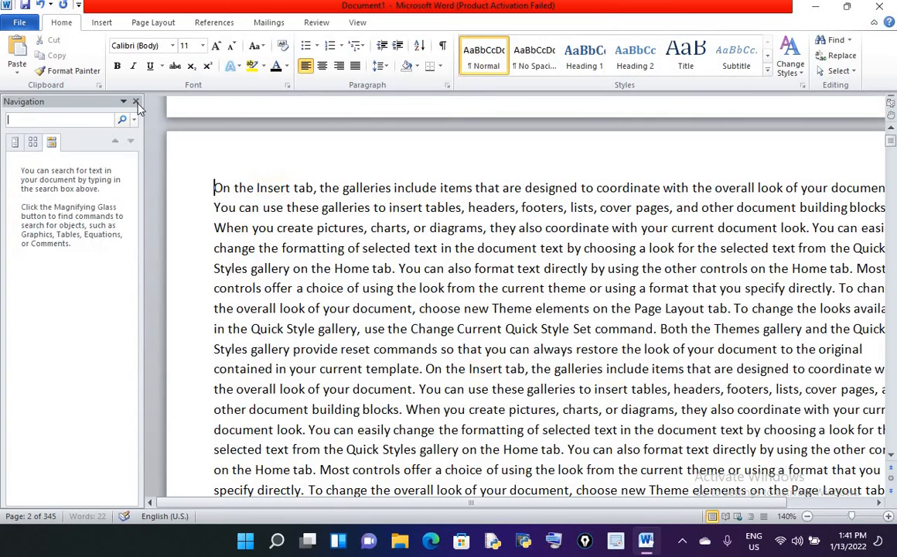
{"action": "left_click", "coordinate": [135, 101]}
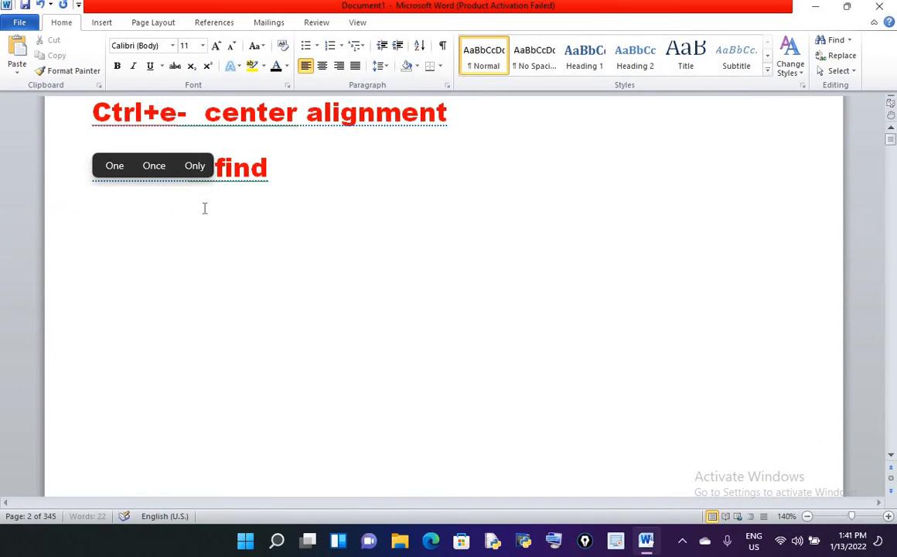
Step: Add the line "Ctrl + g- go to" below the "Ctrl + f- find" entry
{"action": "left_click", "coordinate": [283, 186]}
{"action": "key", "text": "Return"}
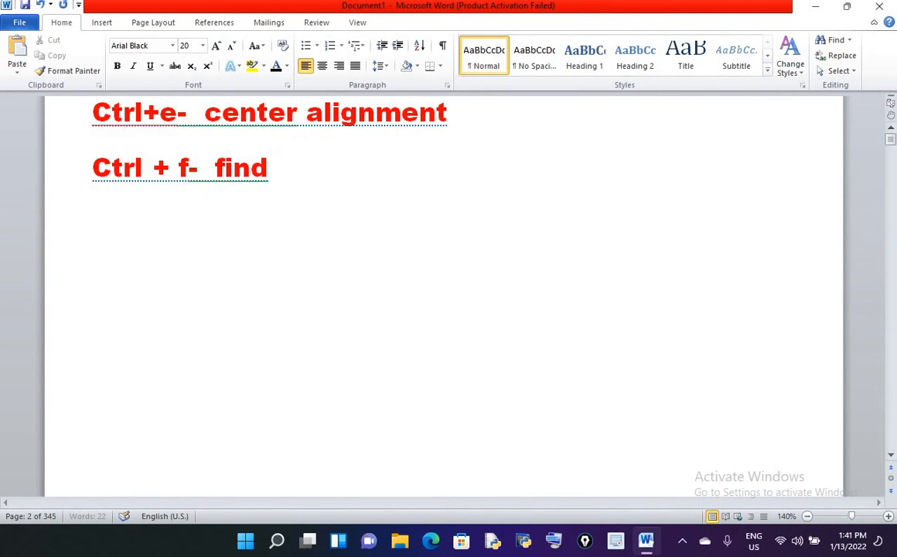
{"action": "type", "text": "Ctrl +"}
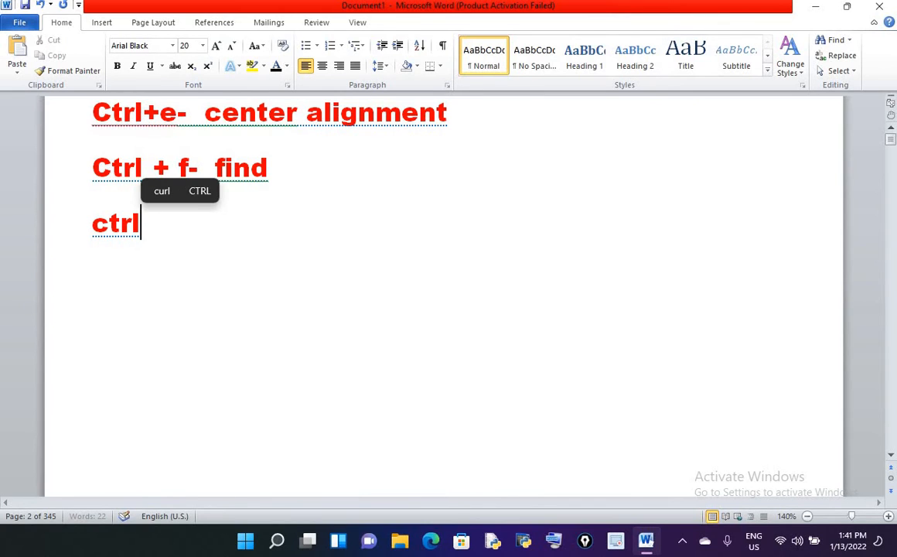
{"action": "type", "text": " g"}
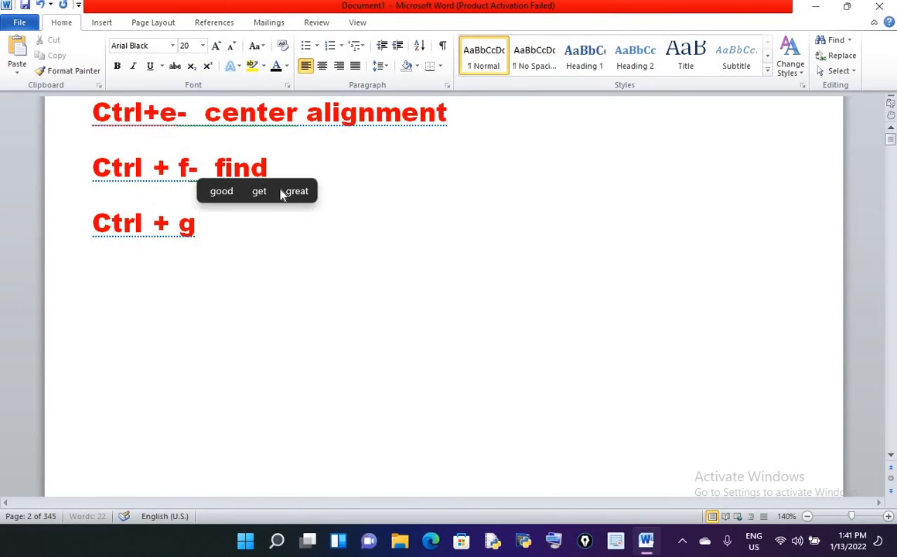
{"action": "type", "text": "-   go"}
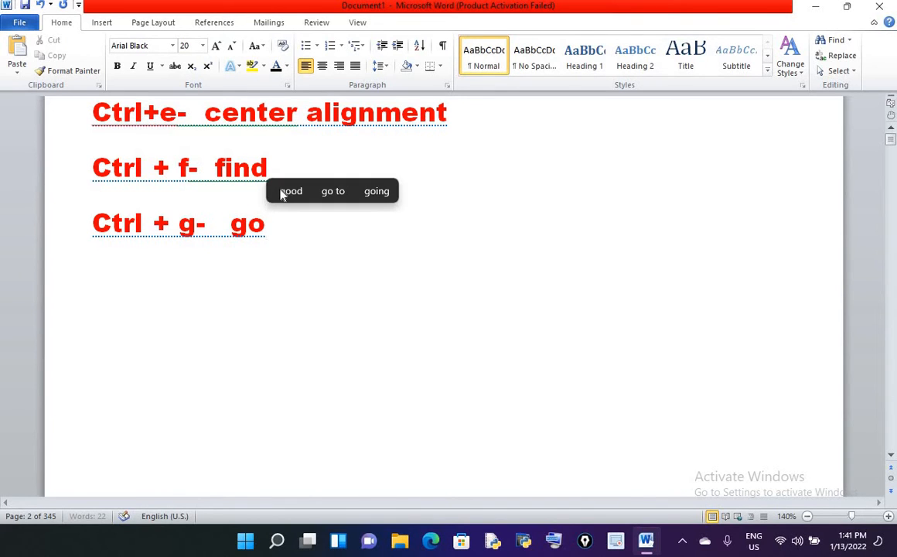
{"action": "type", "text": " to"}
Step: From the start of the filler text, jump to page 345 with the Go To command
{"action": "scroll", "coordinate": [285, 338], "scroll_direction": "down", "scroll_amount": 10}
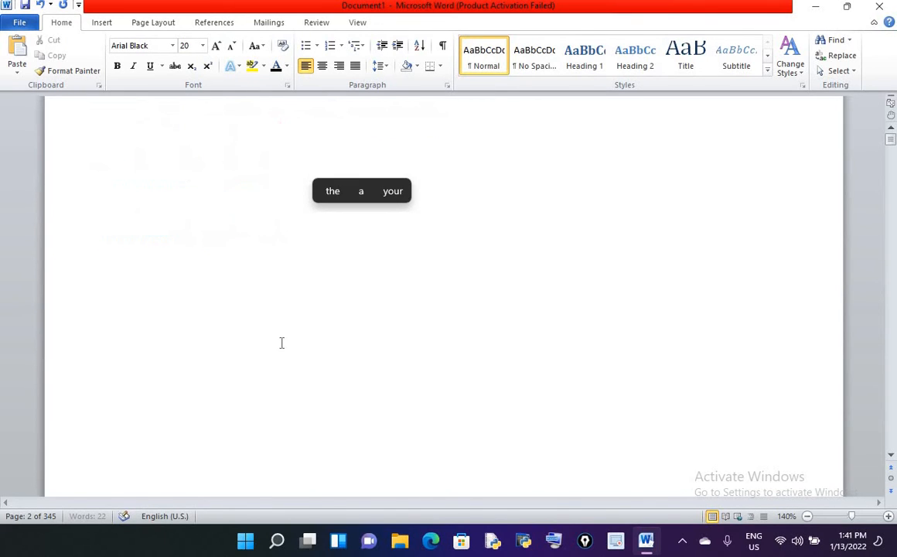
{"action": "left_click", "coordinate": [92, 233]}
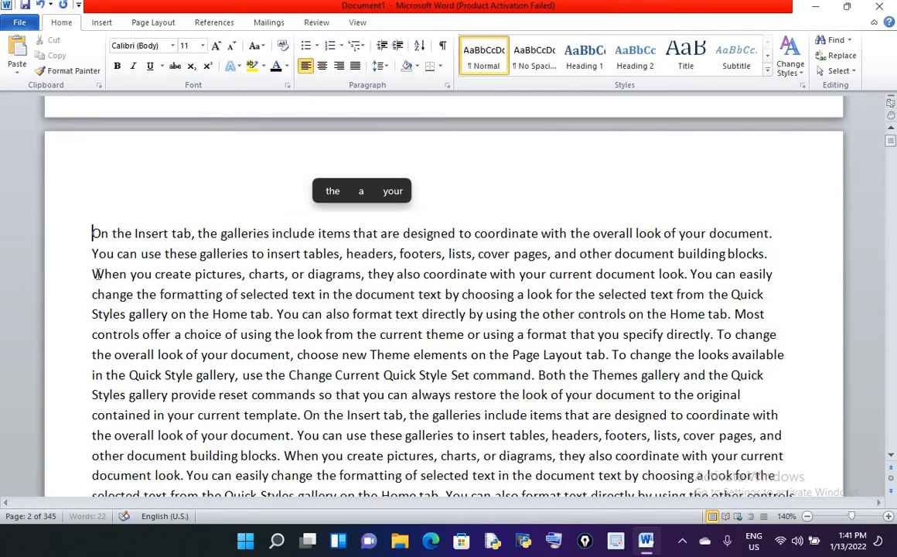
{"action": "scroll", "coordinate": [96, 255], "scroll_direction": "down", "scroll_amount": 2}
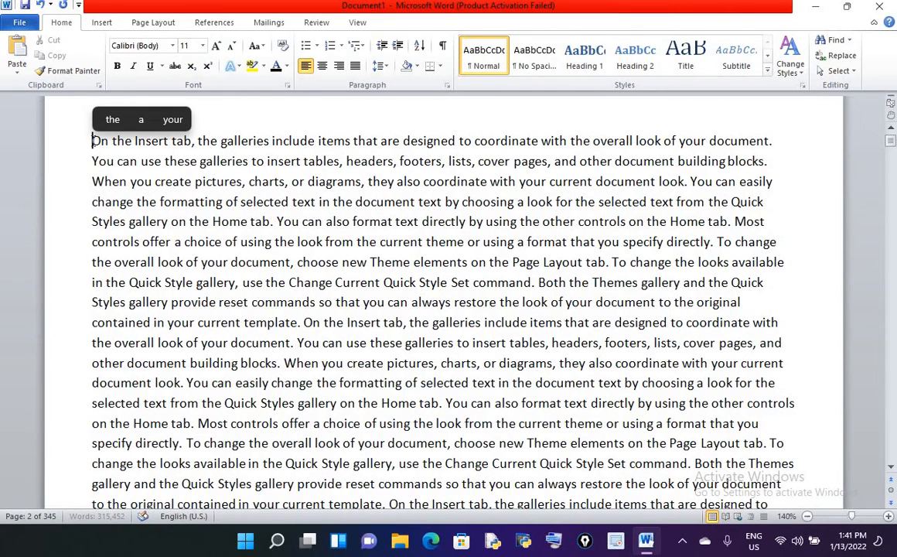
{"action": "key", "text": "ctrl+g"}
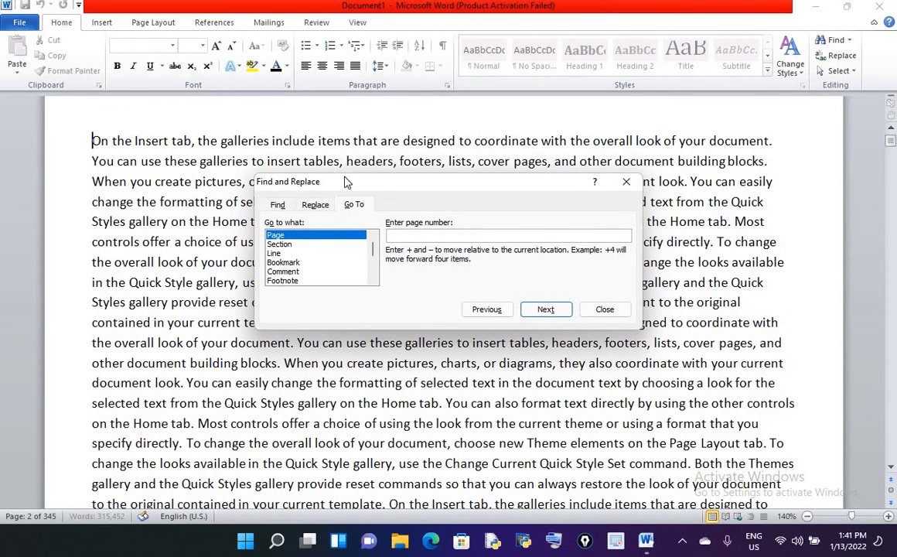
{"action": "left_click_drag", "start_coordinate": [392, 188], "coordinate": [364, 246]}
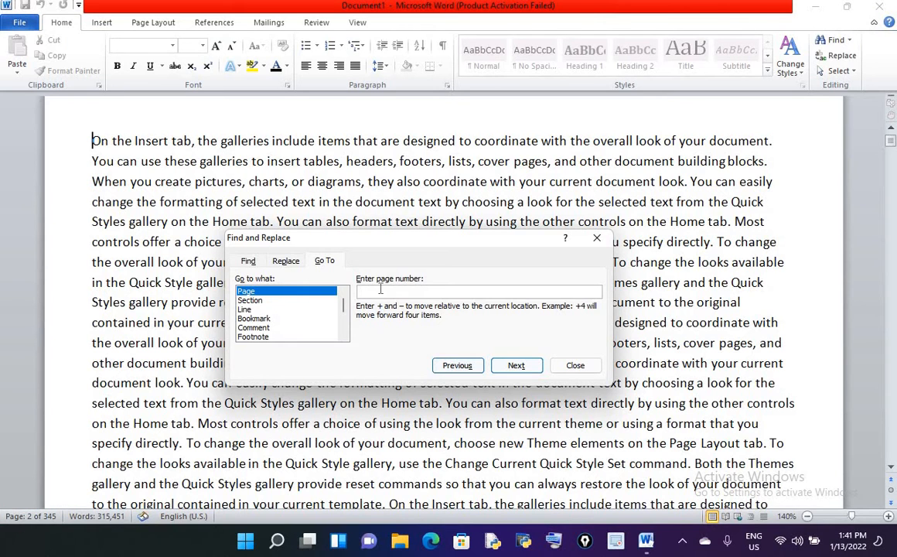
{"action": "type", "text": "345"}
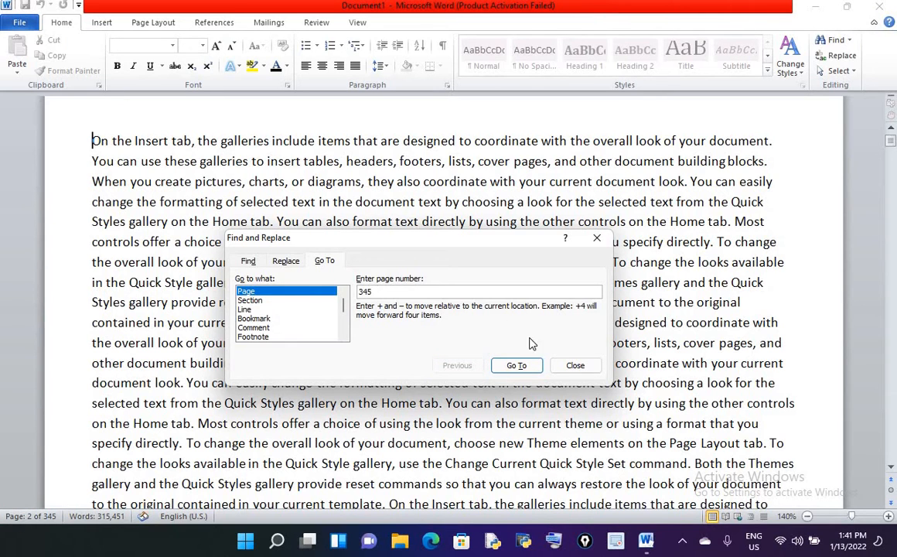
{"action": "left_click", "coordinate": [520, 367]}
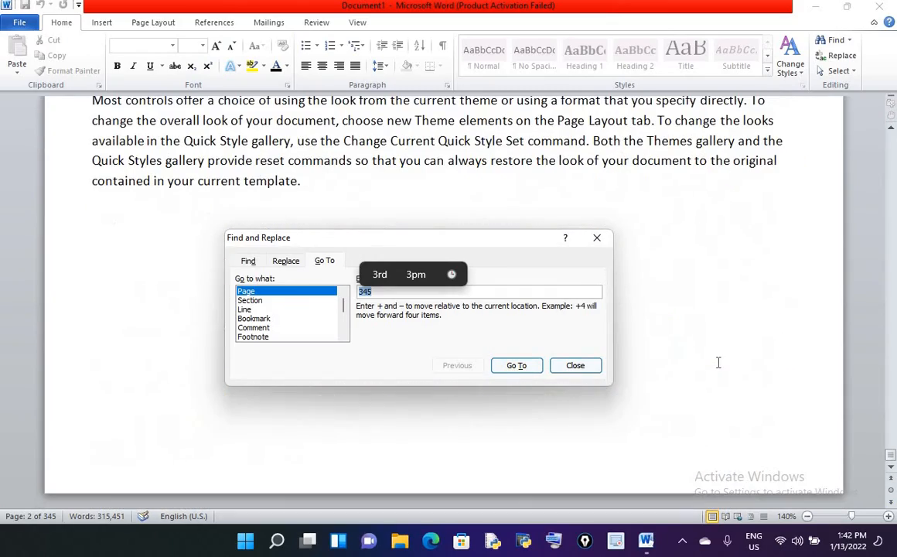
Step: Jump to page 2 with the Go To command and place the cursor at the start of the filler text
{"action": "scroll", "coordinate": [718, 363], "scroll_direction": "up", "scroll_amount": 5}
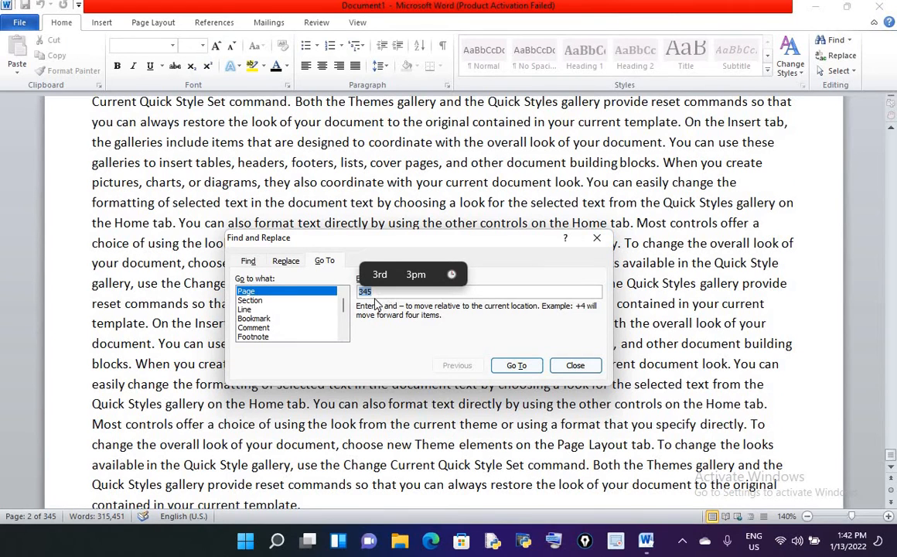
{"action": "type", "text": "2"}
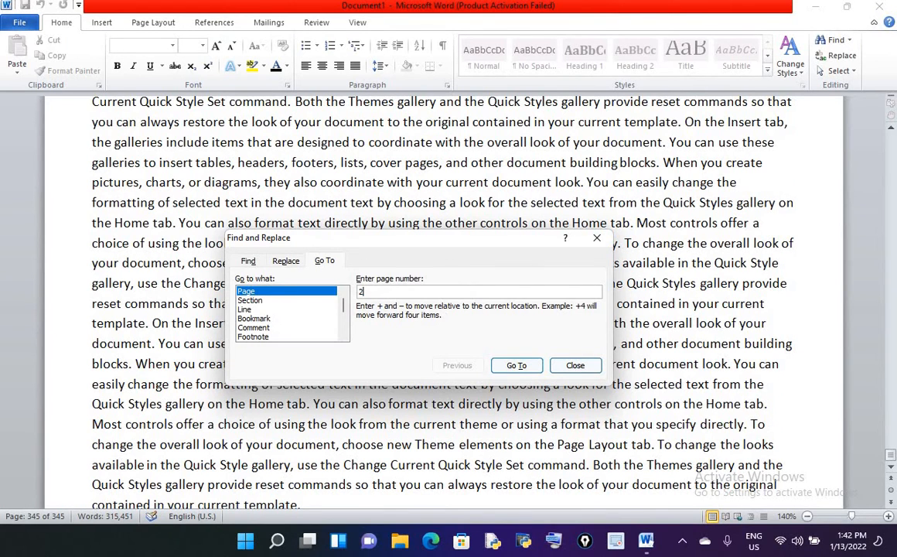
{"action": "left_click", "coordinate": [517, 365]}
{"action": "scroll", "coordinate": [154, 186], "scroll_direction": "up", "scroll_amount": 9}
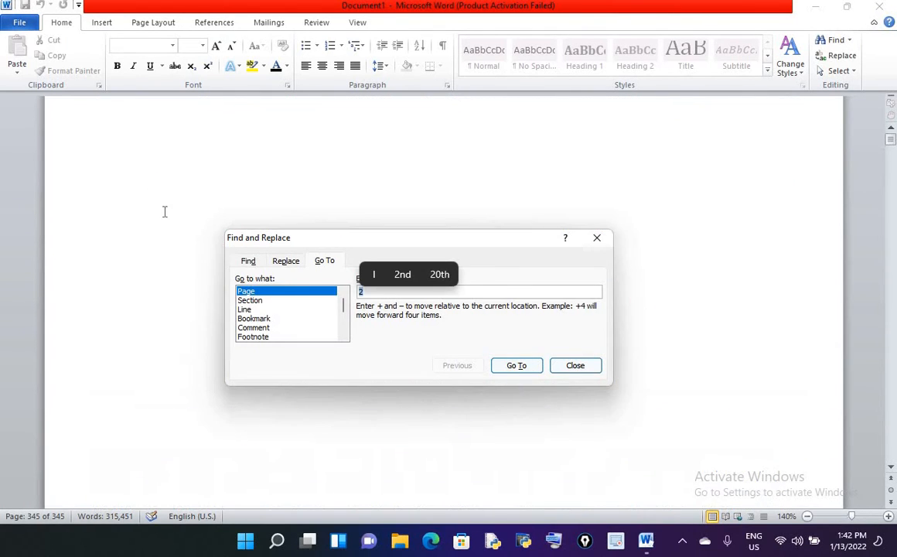
{"action": "scroll", "coordinate": [166, 209], "scroll_direction": "down", "scroll_amount": 12}
{"action": "scroll", "coordinate": [167, 209], "scroll_direction": "down", "scroll_amount": 5}
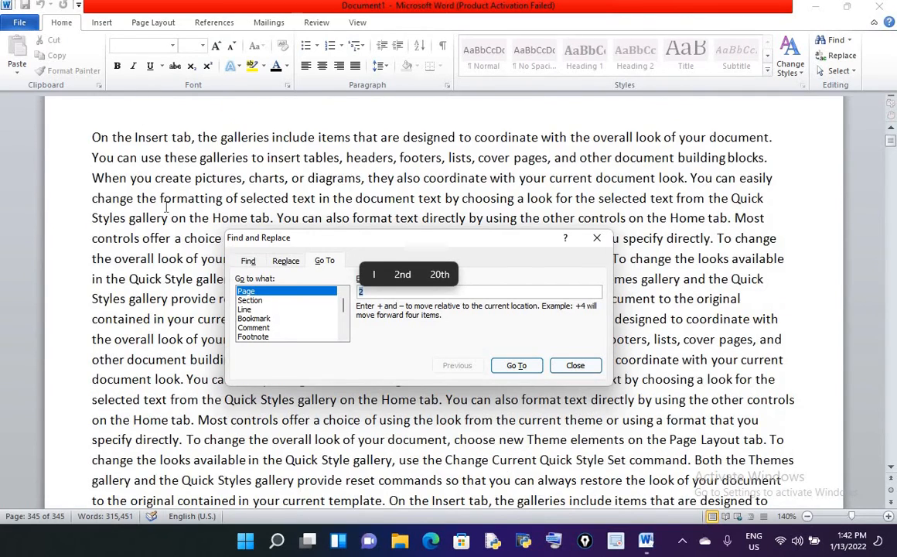
{"action": "left_click", "coordinate": [91, 138]}
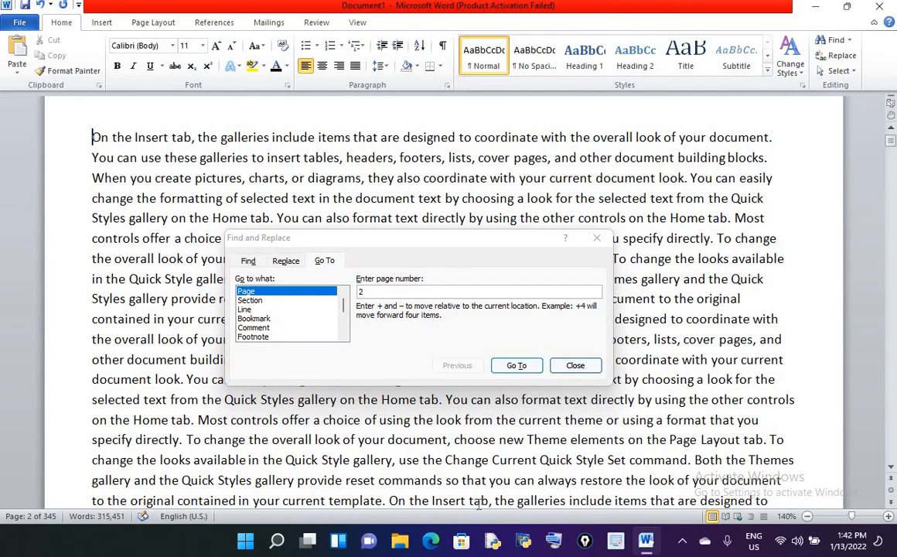
Step: Show the Ctrl and End keys on the On-Screen Keyboard and close the keyboard
{"action": "left_click", "coordinate": [554, 544]}
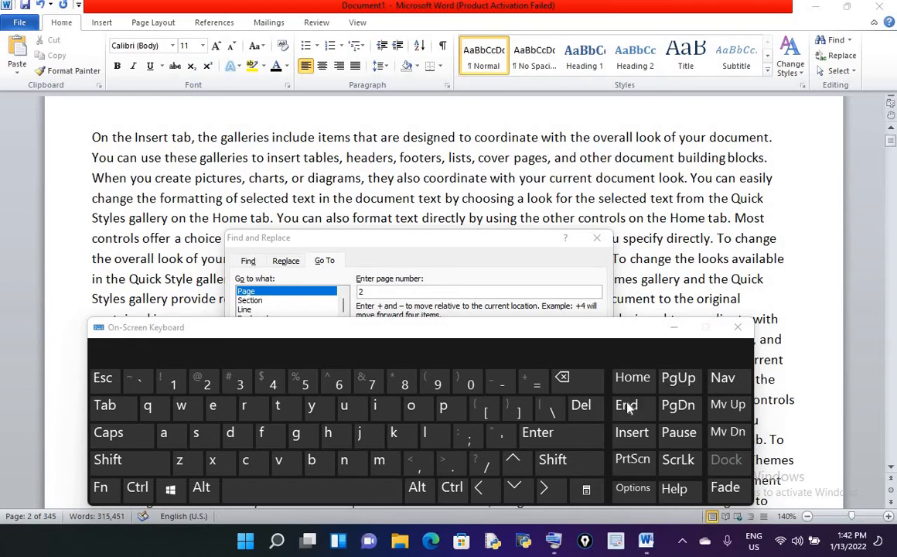
{"action": "left_click", "coordinate": [452, 487]}
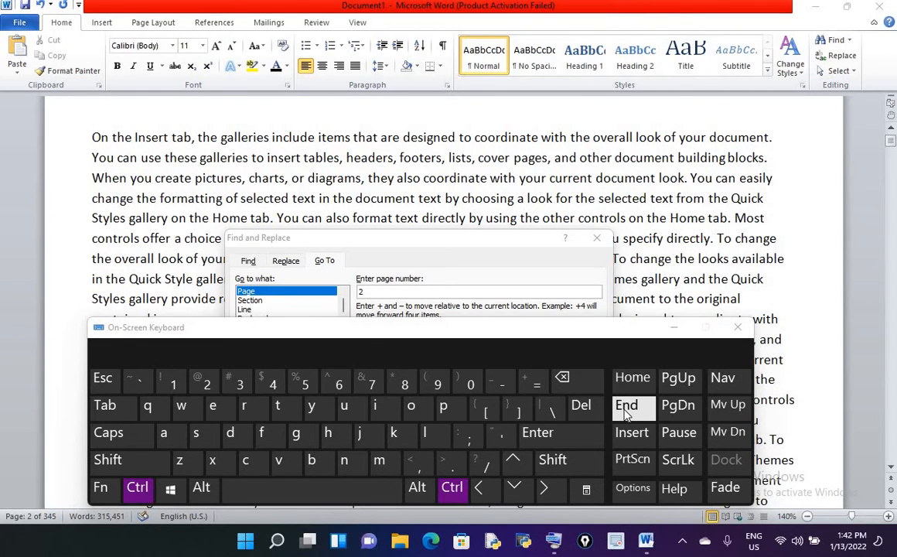
{"action": "left_click", "coordinate": [738, 327]}
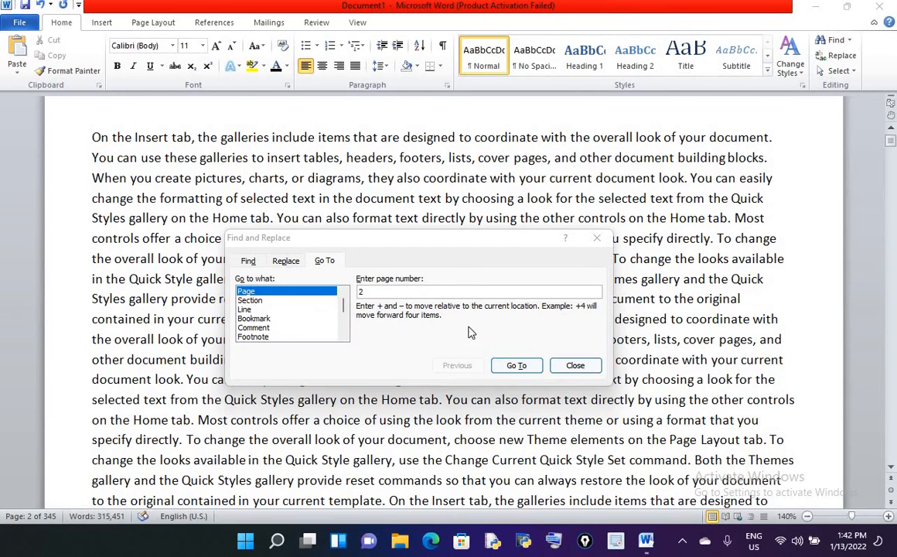
Step: Switch the Go To target to Line and jump to line 4 of the document
{"action": "left_click", "coordinate": [245, 309]}
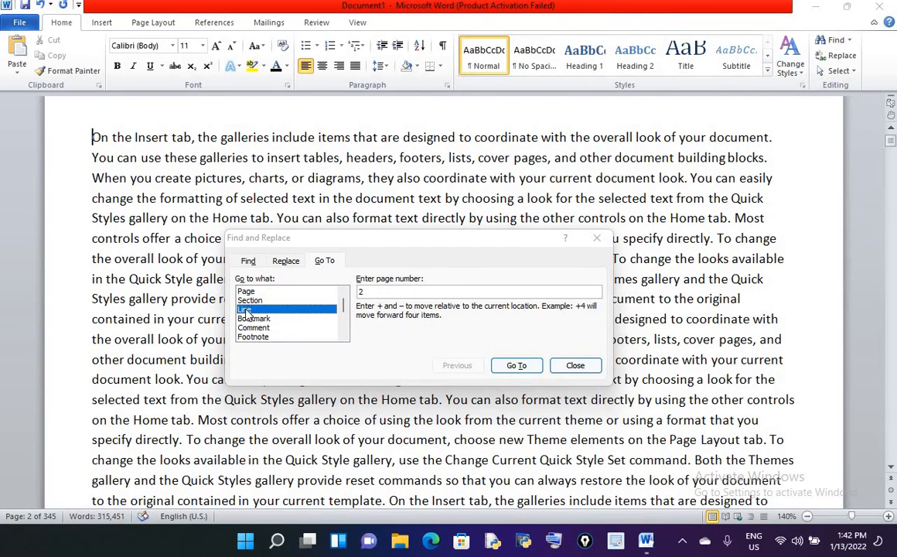
{"action": "left_click", "coordinate": [396, 290]}
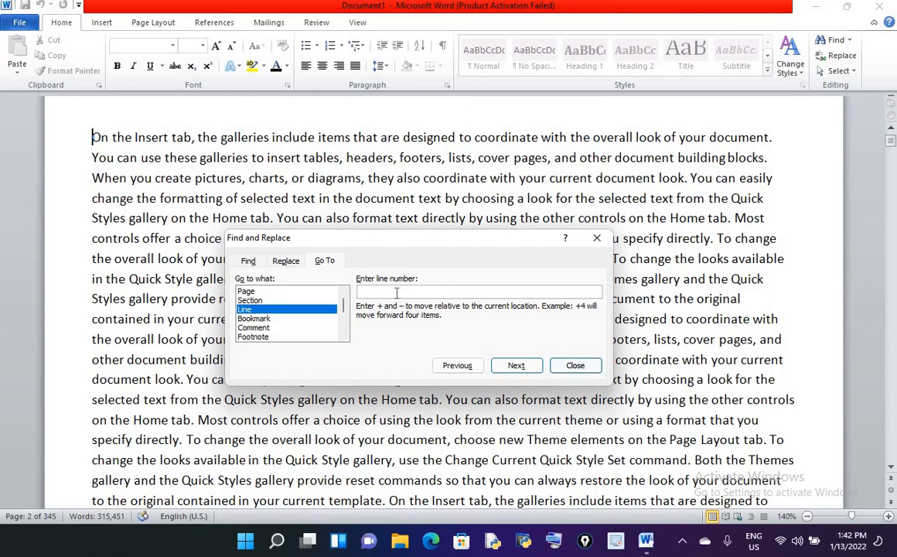
{"action": "type", "text": "4"}
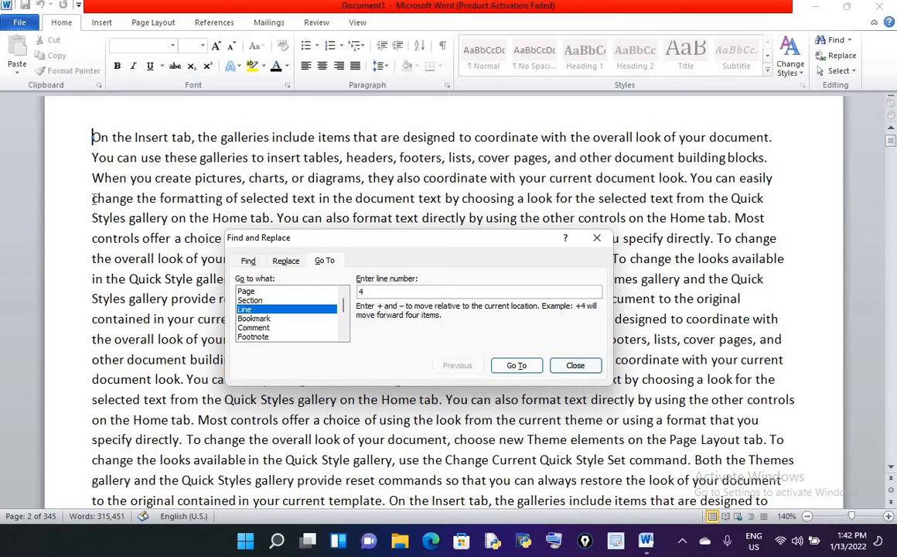
{"action": "left_click", "coordinate": [91, 137]}
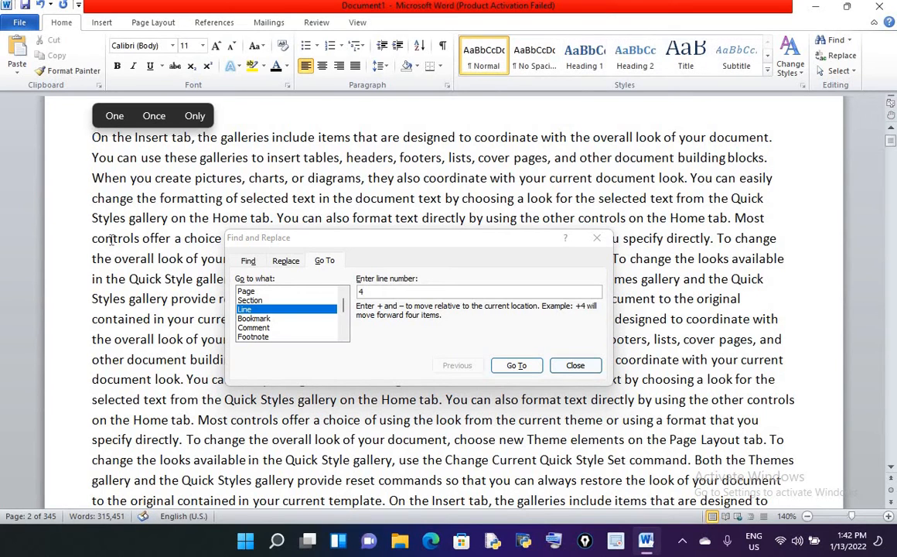
{"action": "left_click", "coordinate": [516, 366]}
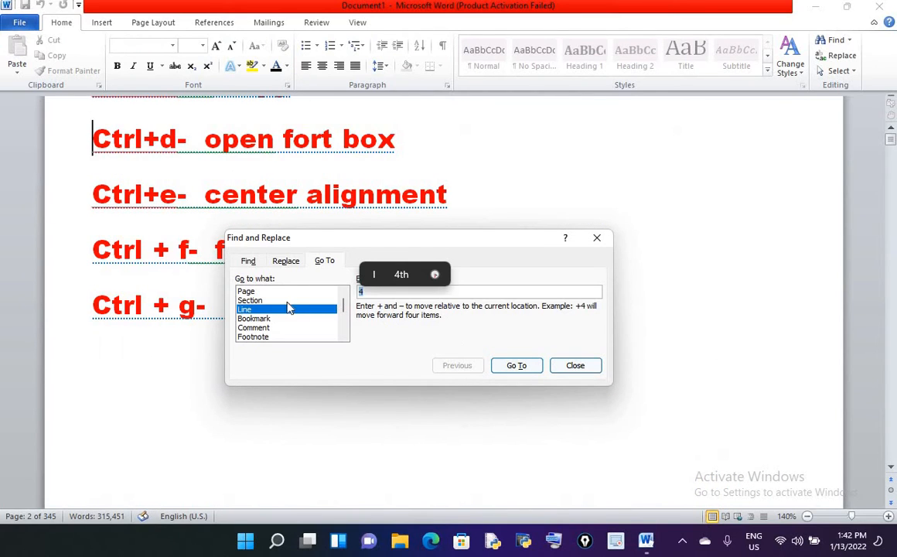
{"action": "scroll", "coordinate": [186, 283], "scroll_direction": "up", "scroll_amount": 3}
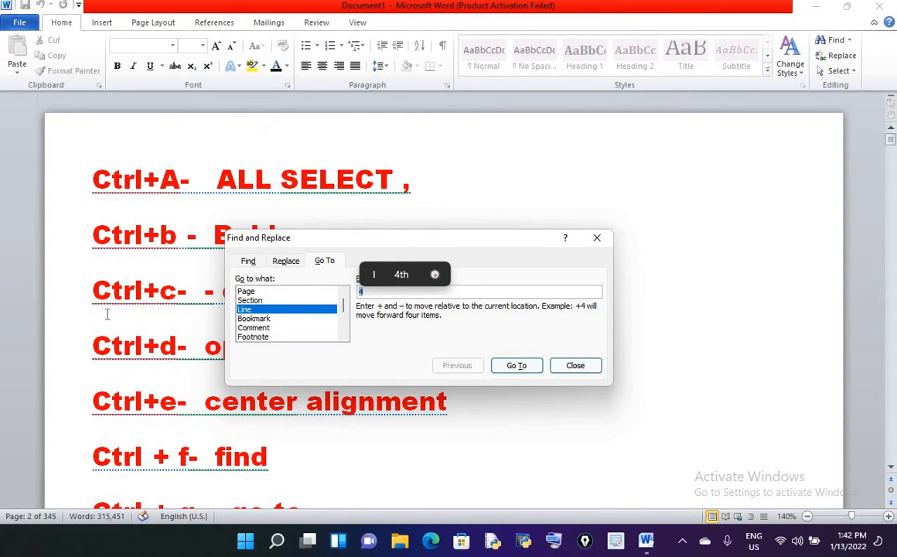
{"action": "left_click", "coordinate": [514, 365]}
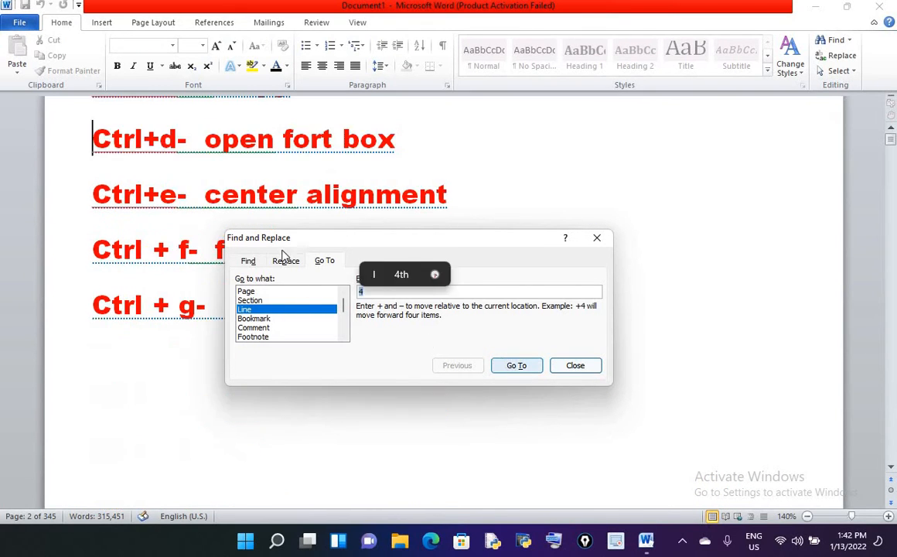
{"action": "scroll", "coordinate": [577, 212], "scroll_direction": "up", "scroll_amount": 5}
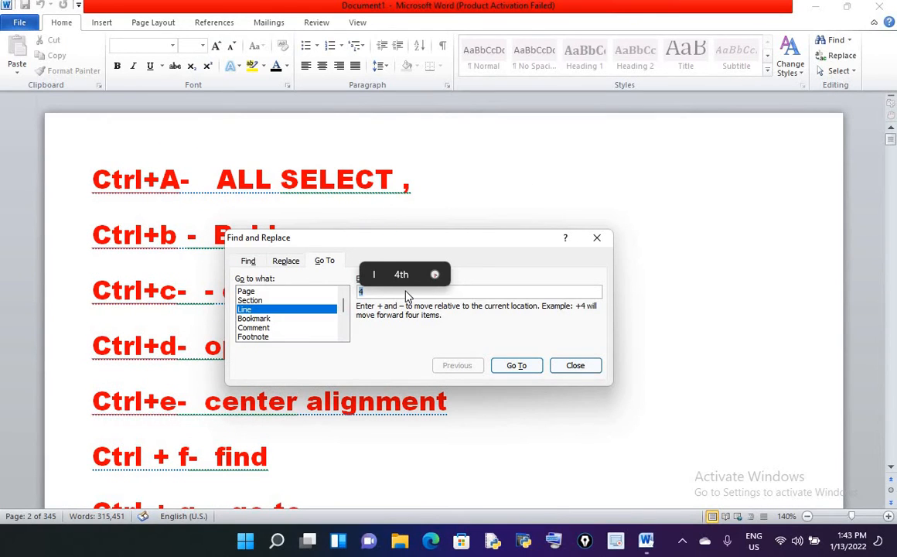
Step: Jump to line 1 and line 2 of the shortcut list with Go To, and close the dialog
{"action": "type", "text": "1"}
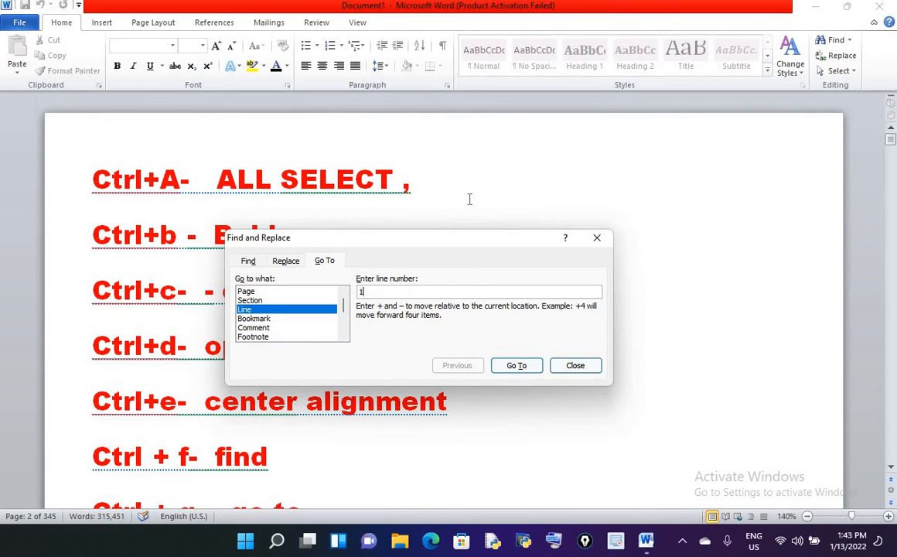
{"action": "left_click", "coordinate": [515, 369]}
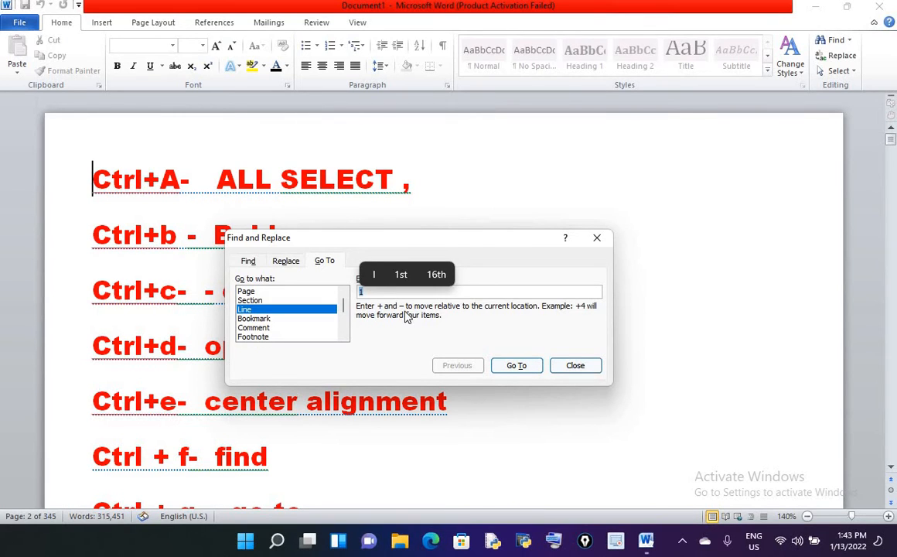
{"action": "type", "text": "2"}
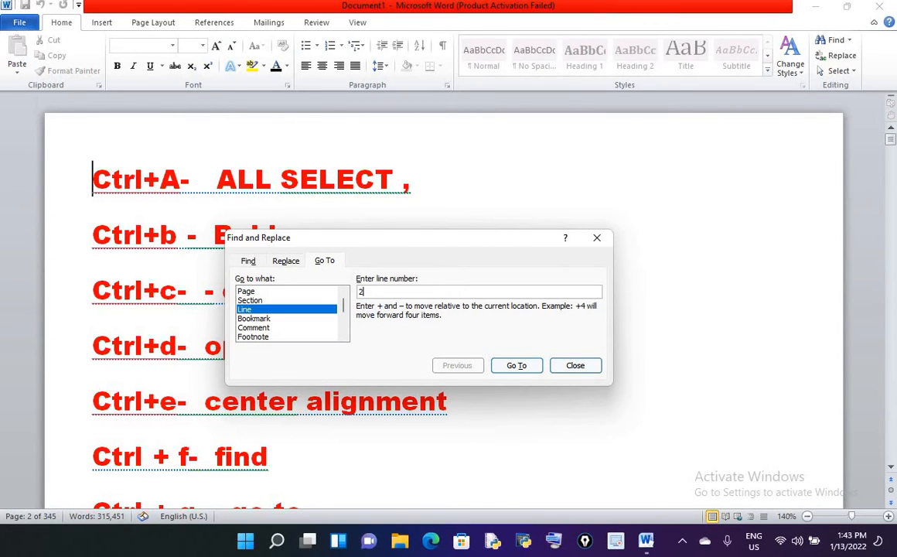
{"action": "left_click", "coordinate": [516, 366]}
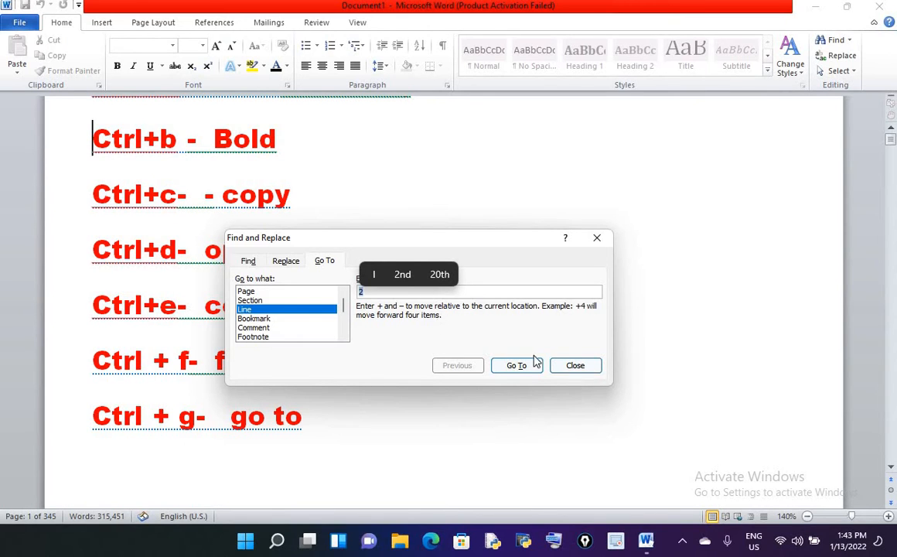
{"action": "left_click", "coordinate": [575, 366]}
{"action": "scroll", "coordinate": [475, 322], "scroll_direction": "up", "scroll_amount": 2}
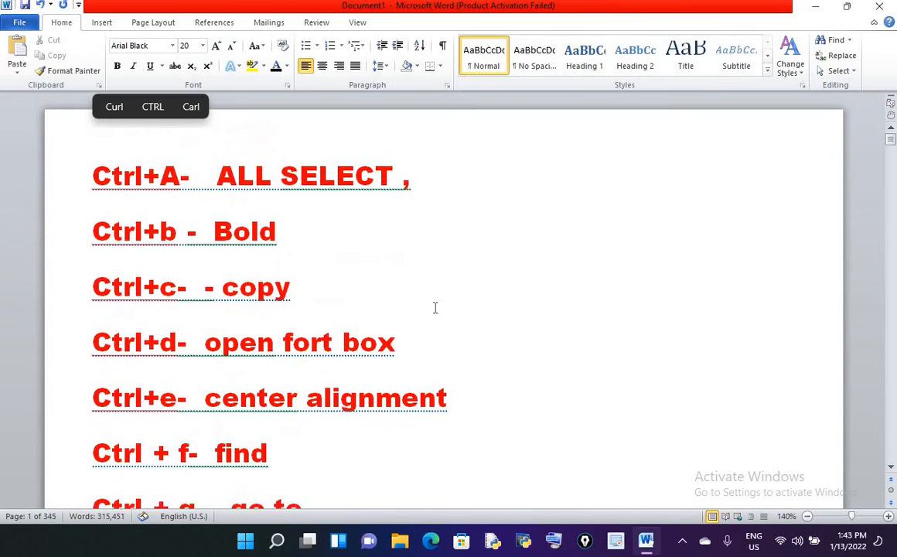
Step: Add the line "Ctrl + h- replace" below the "Ctrl + g- go to" entry
{"action": "left_click", "coordinate": [377, 292]}
{"action": "scroll", "coordinate": [352, 299], "scroll_direction": "down", "scroll_amount": 3}
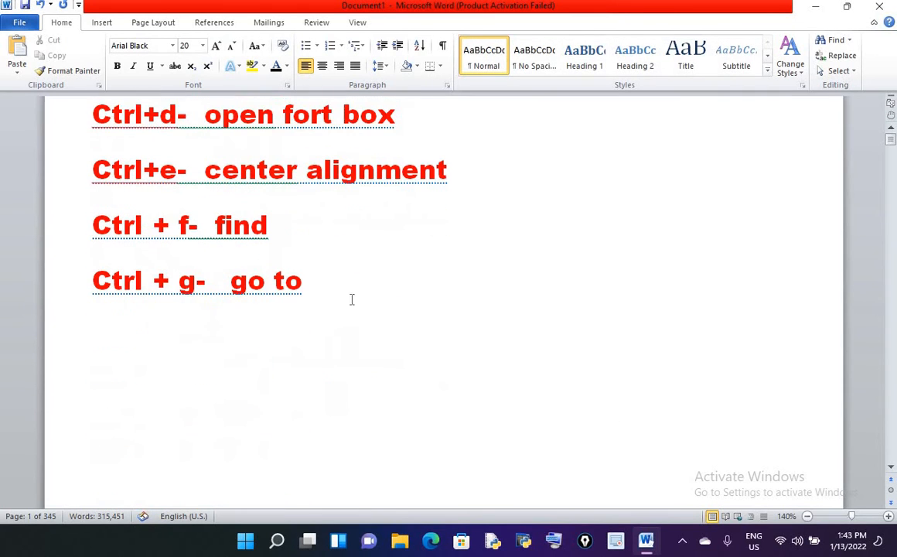
{"action": "left_click", "coordinate": [336, 287]}
{"action": "key", "text": "Return"}
{"action": "type", "text": "ctrl "}
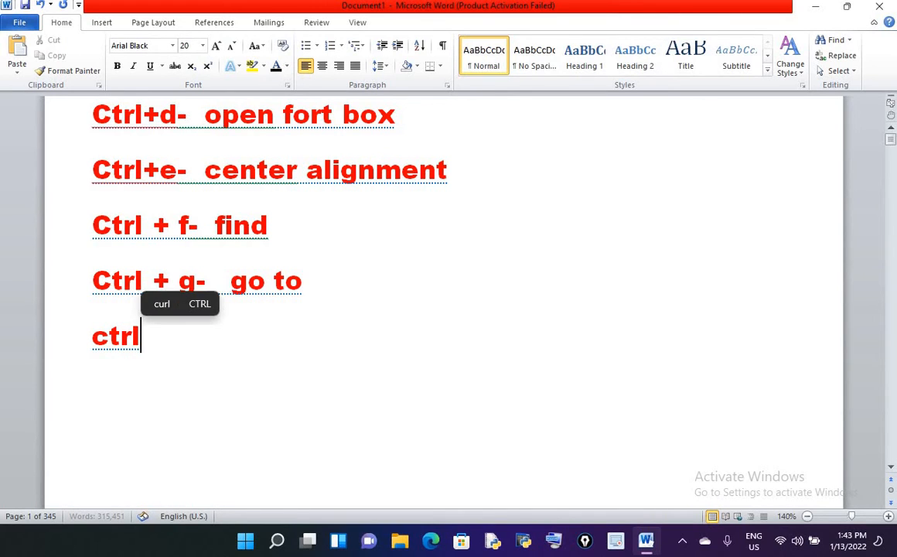
{"action": "type", "text": "+"}
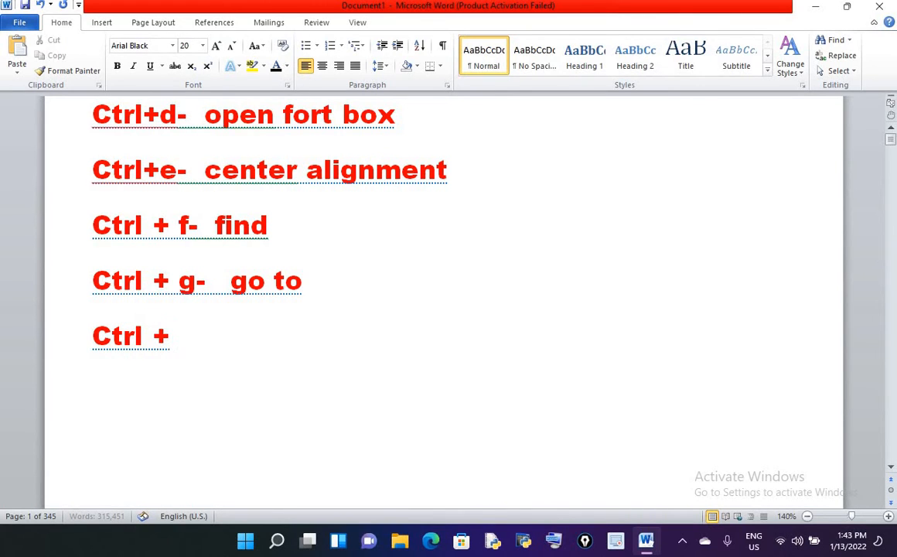
{"action": "type", "text": " h-"}
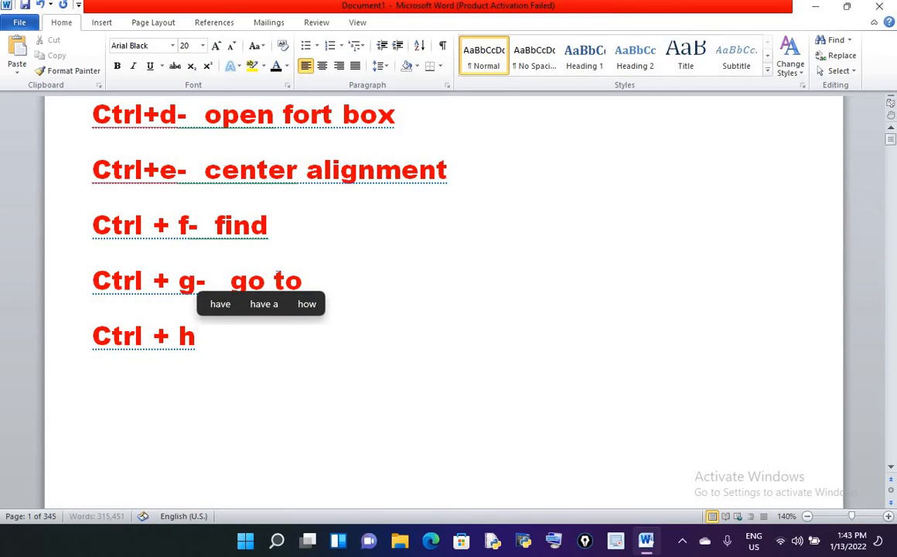
{"action": "type", "text": " replace"}
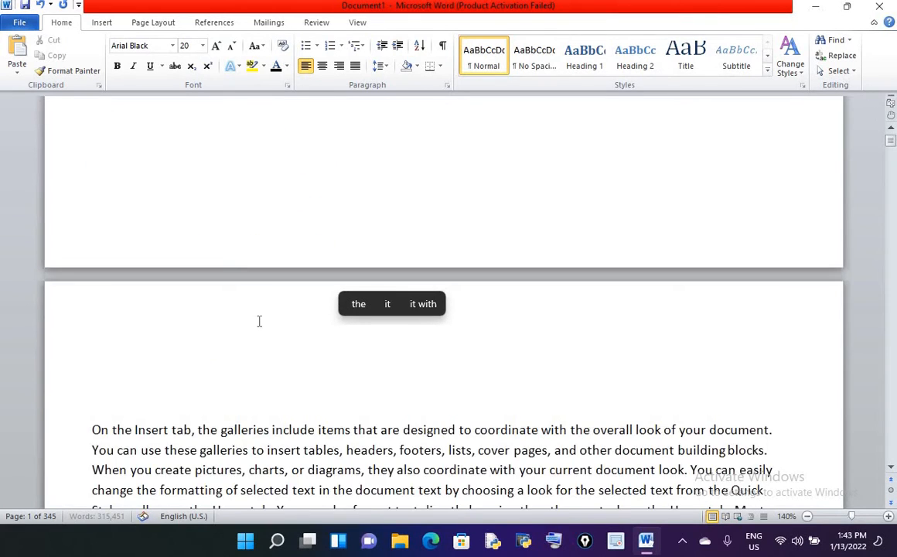
Step: From the start of the filler text, open Find and Replace and complete the search term to "insert"
{"action": "scroll", "coordinate": [120, 259], "scroll_direction": "down", "scroll_amount": 3}
{"action": "scroll", "coordinate": [77, 186], "scroll_direction": "down", "scroll_amount": 2}
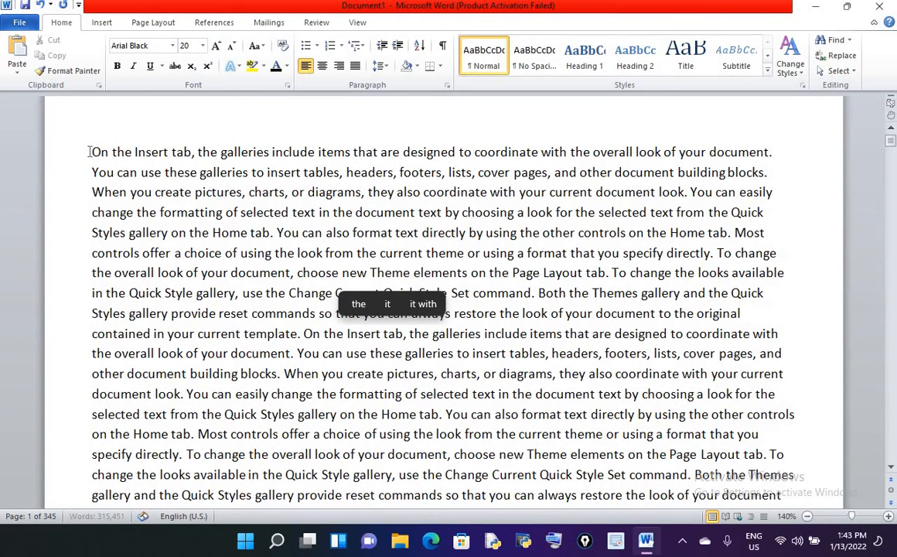
{"action": "left_click", "coordinate": [87, 148]}
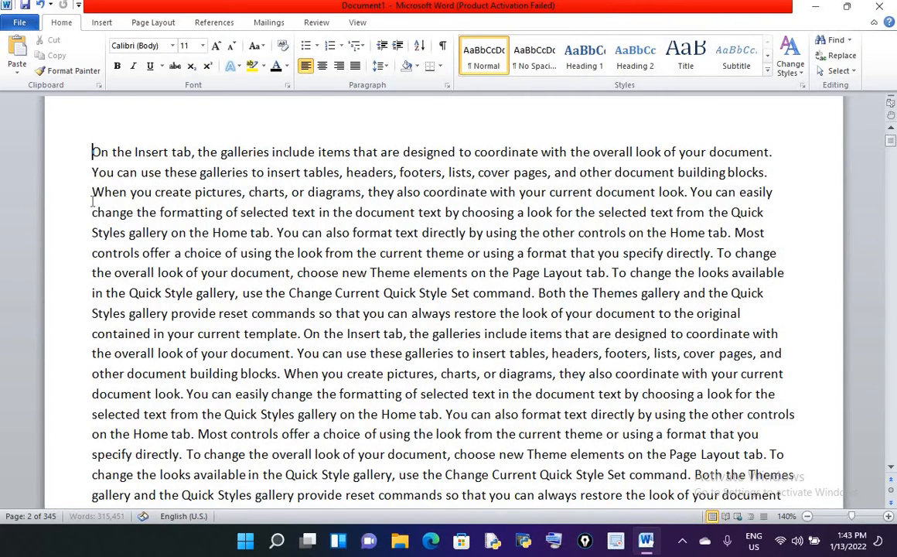
{"action": "key", "text": "ctrl+h"}
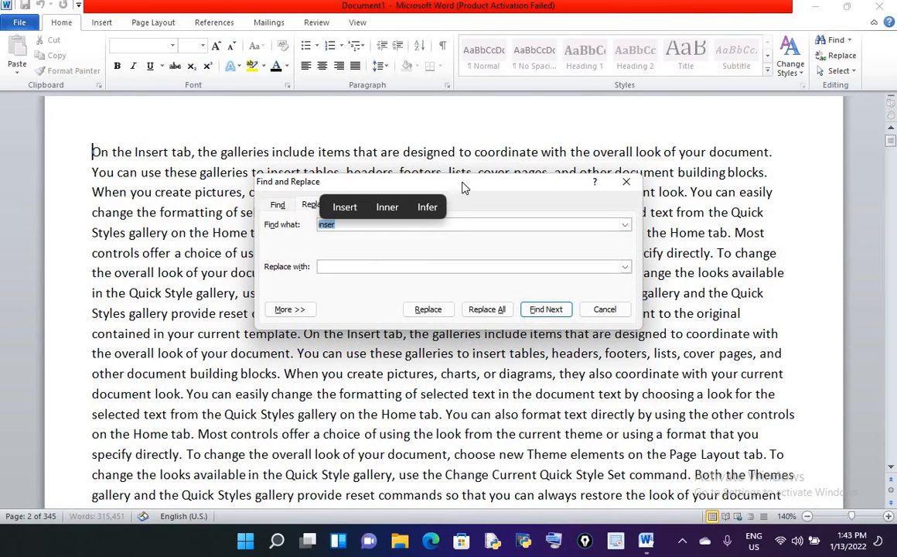
{"action": "left_click_drag", "start_coordinate": [465, 188], "coordinate": [449, 246]}
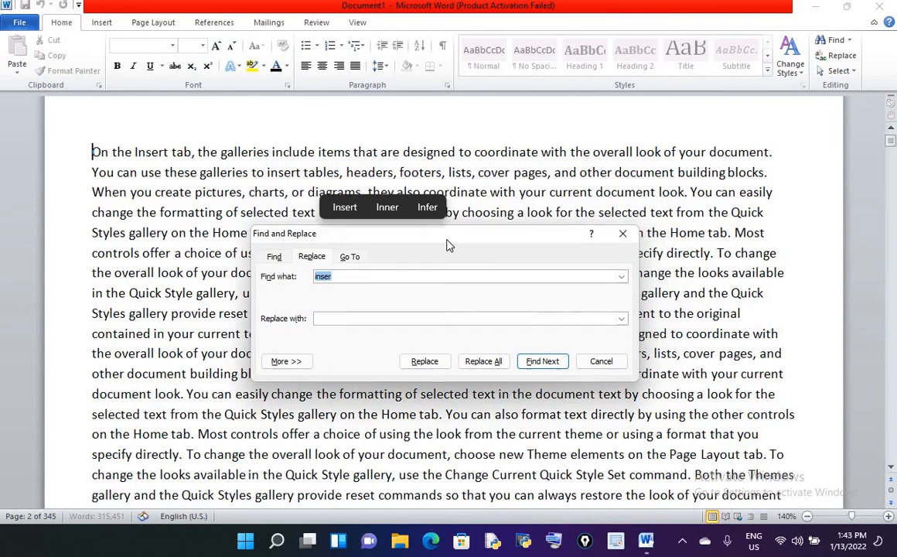
{"action": "left_click", "coordinate": [272, 257]}
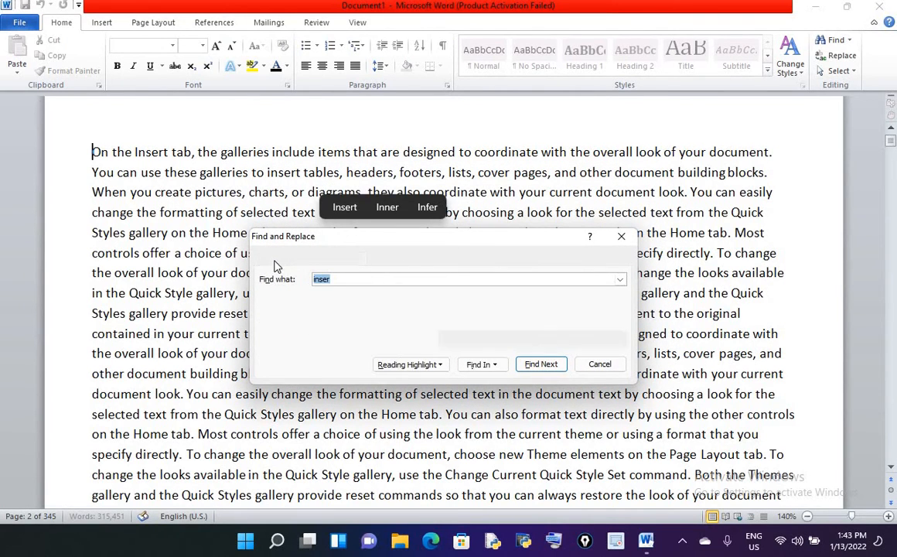
{"action": "left_click", "coordinate": [334, 280]}
{"action": "type", "text": "t"}
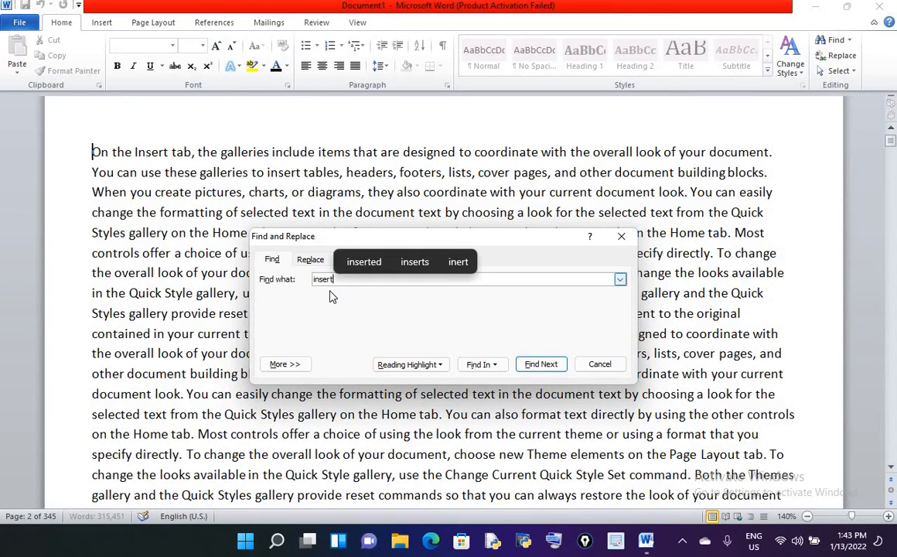
Step: Enter a sample name in capitals as the replacement text for "insert"
{"action": "left_click", "coordinate": [309, 259]}
{"action": "left_click", "coordinate": [327, 320]}
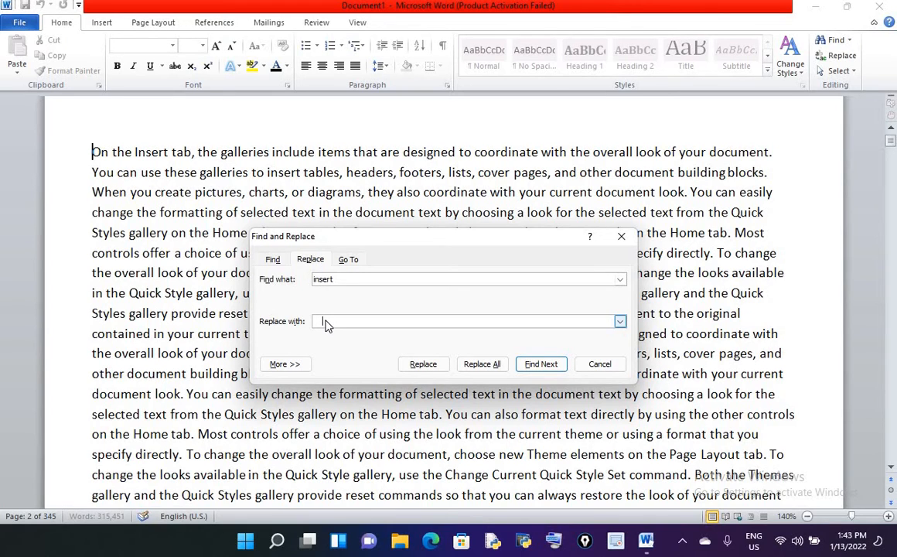
{"action": "type", "text": "RA"}
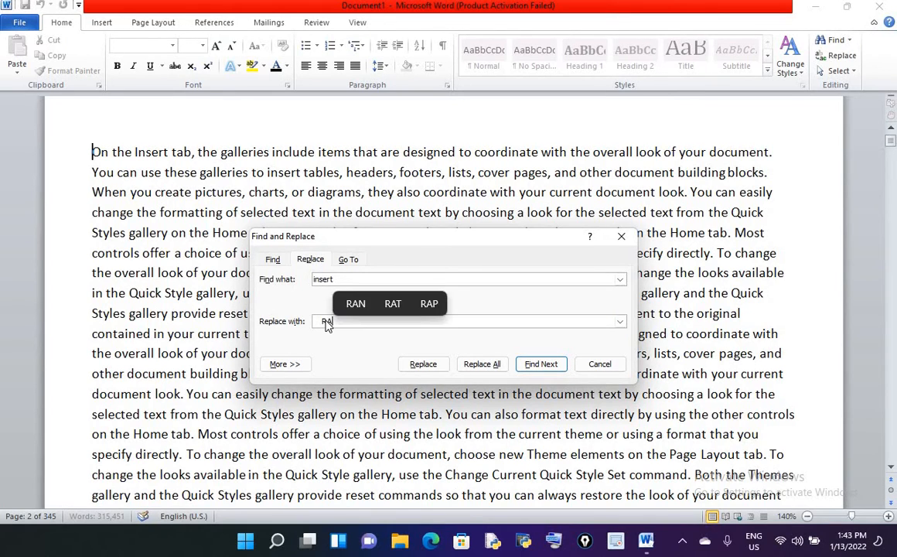
{"action": "type", "text": "JA"}
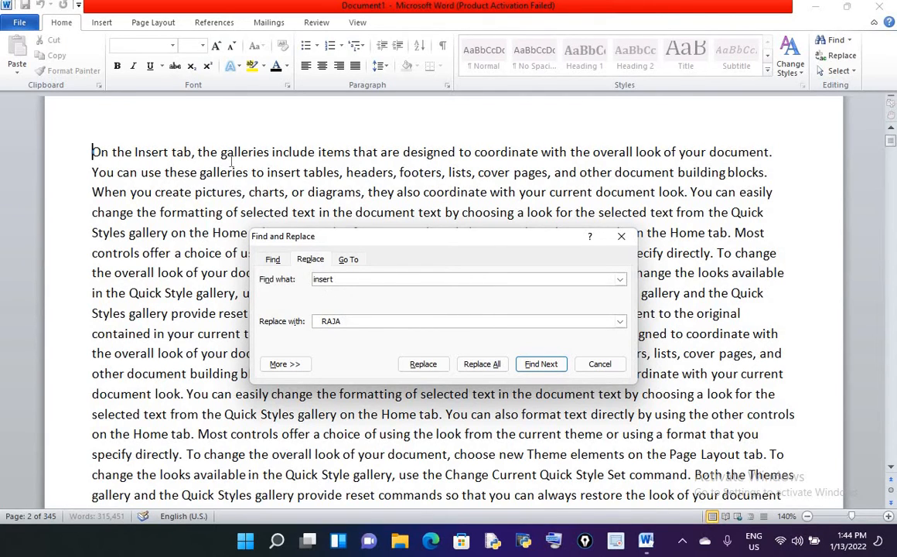
Step: Replace all occurrences of "insert" in the document with the entered sample name and close Find and Replace
{"action": "left_click", "coordinate": [161, 153]}
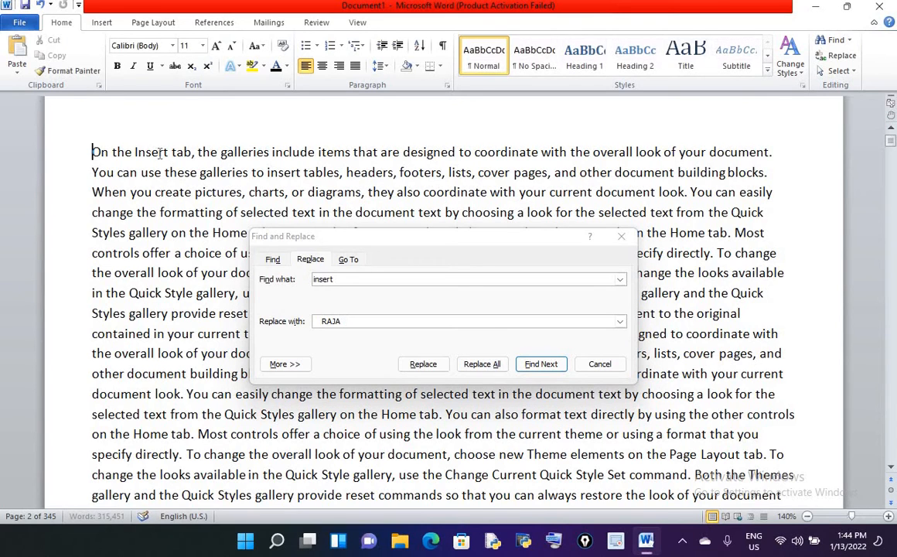
{"action": "left_click", "coordinate": [346, 320]}
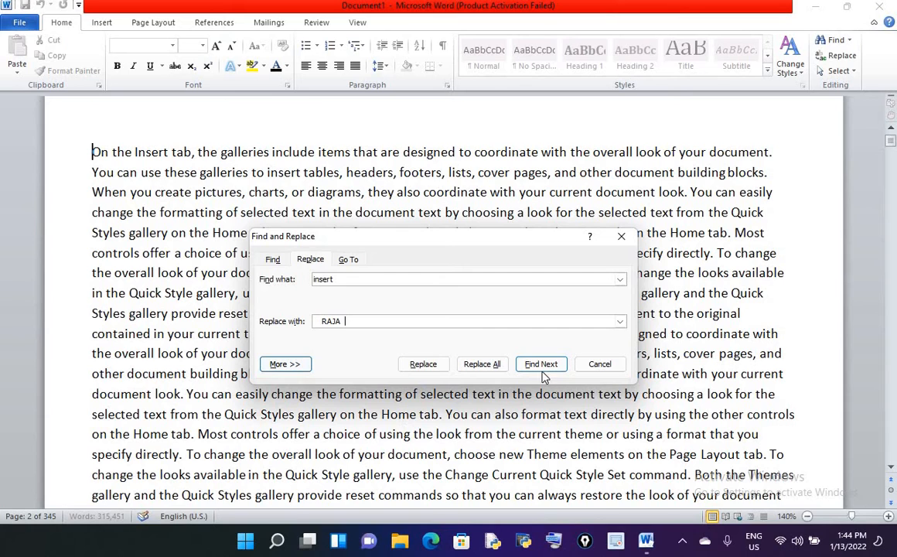
{"action": "left_click", "coordinate": [481, 363]}
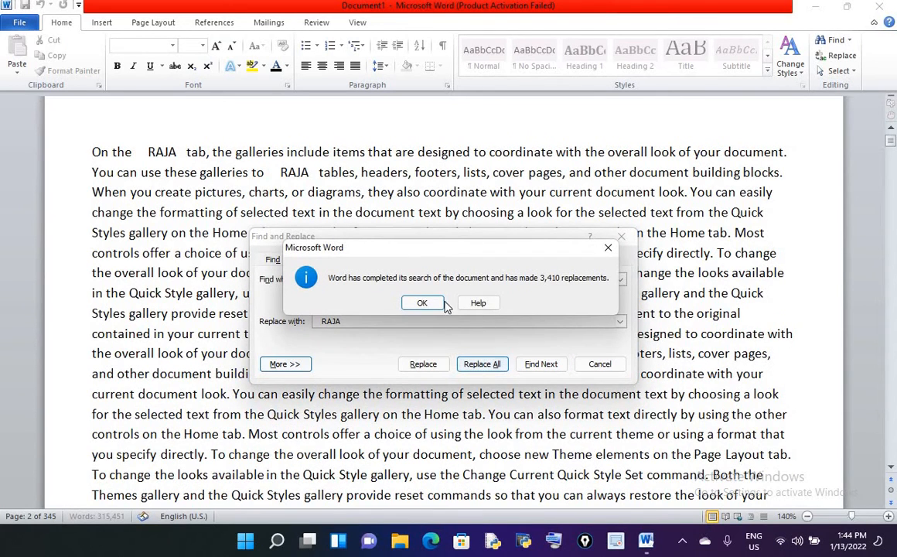
{"action": "left_click", "coordinate": [431, 304]}
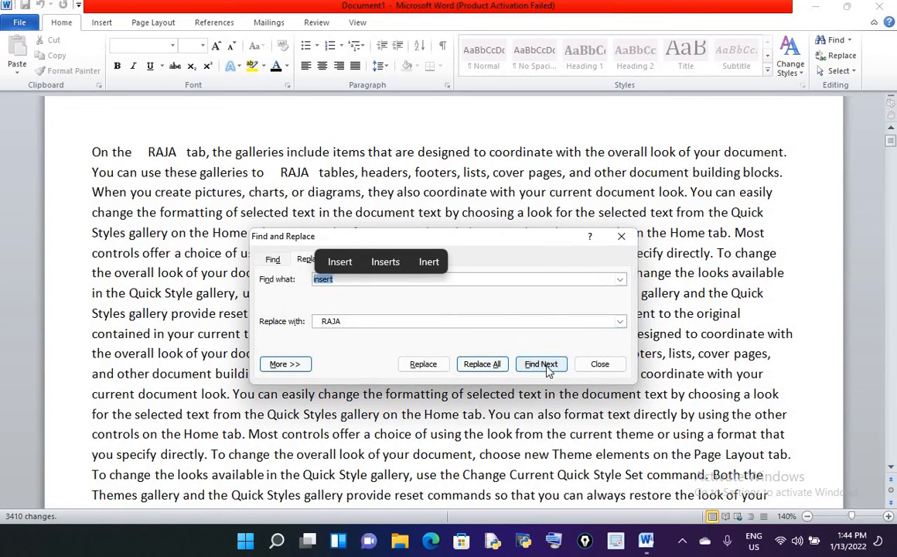
{"action": "left_click", "coordinate": [600, 363]}
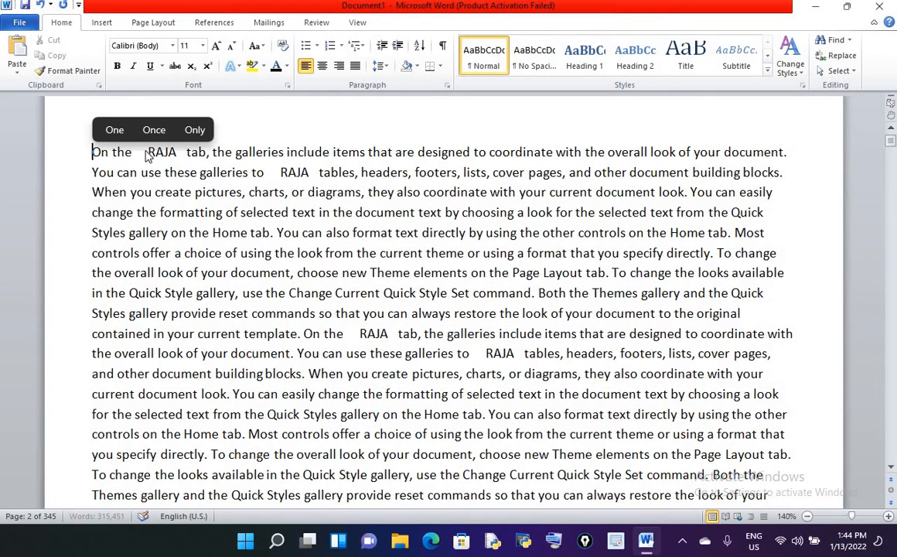
Step: Examine the replaced words in the filler text by highlighting several occurrences one after another
{"action": "left_click", "coordinate": [171, 152]}
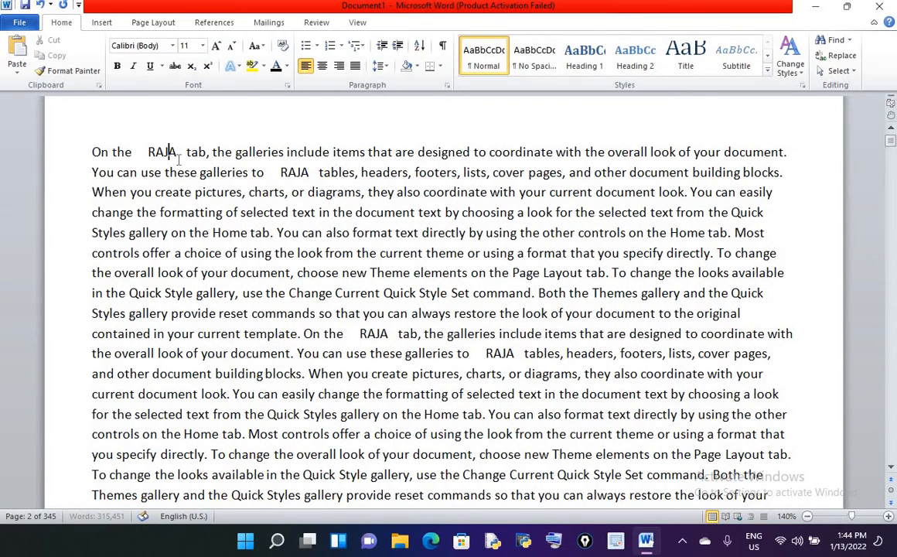
{"action": "double_click", "coordinate": [312, 173]}
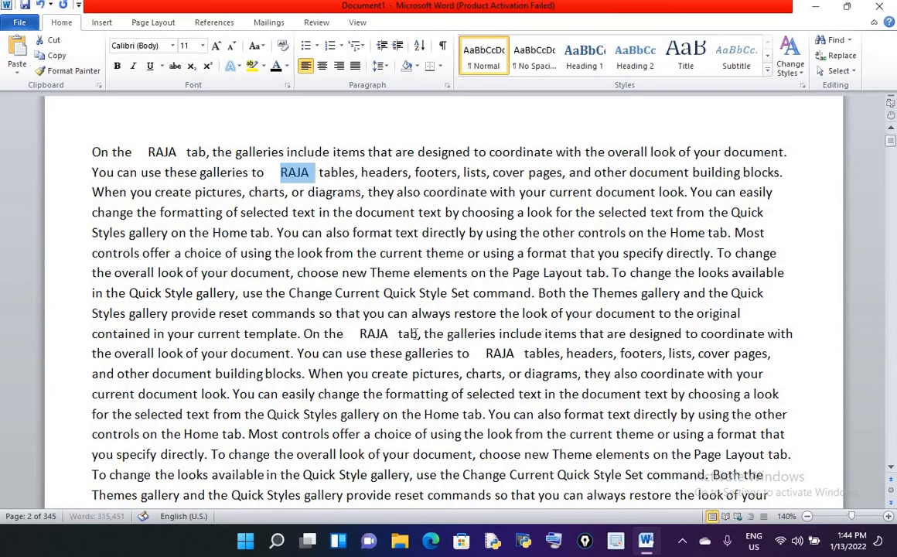
{"action": "double_click", "coordinate": [363, 334]}
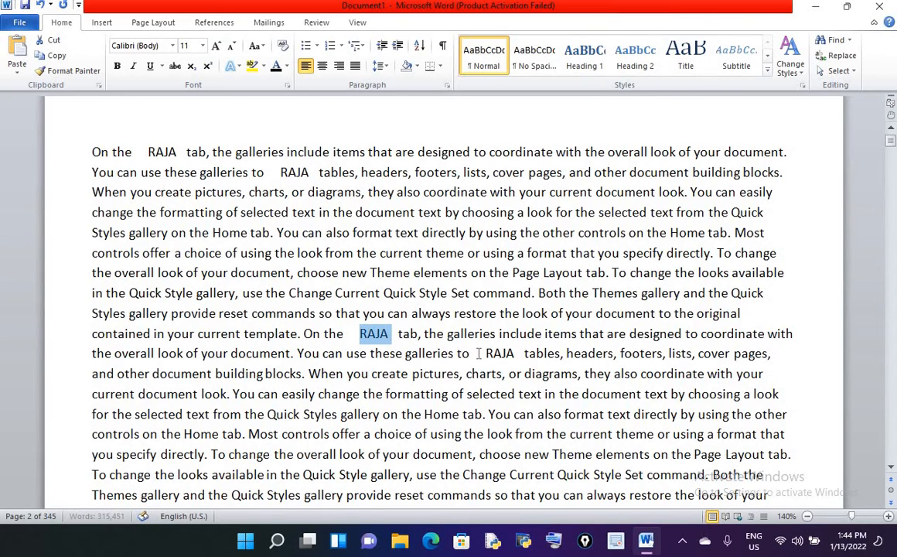
{"action": "left_click_drag", "start_coordinate": [486, 353], "coordinate": [516, 355]}
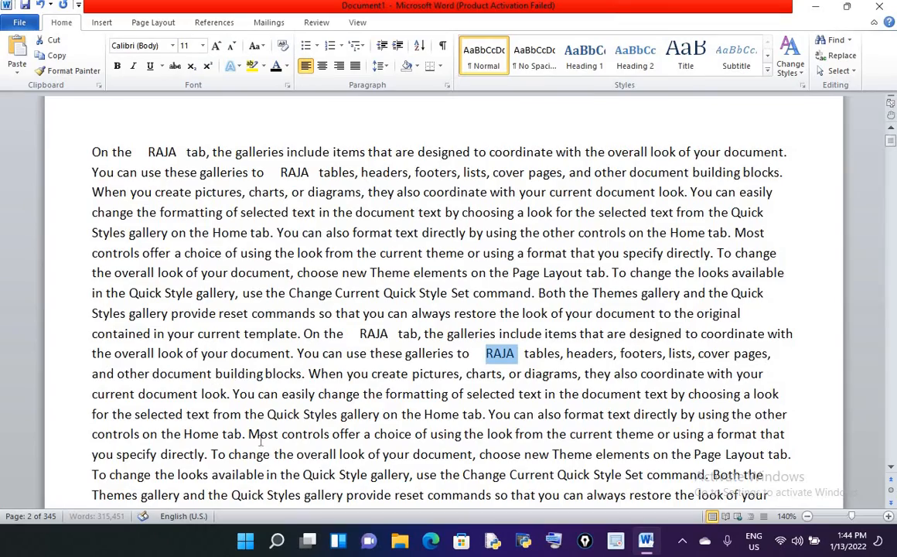
{"action": "scroll", "coordinate": [262, 439], "scroll_direction": "down", "scroll_amount": 2}
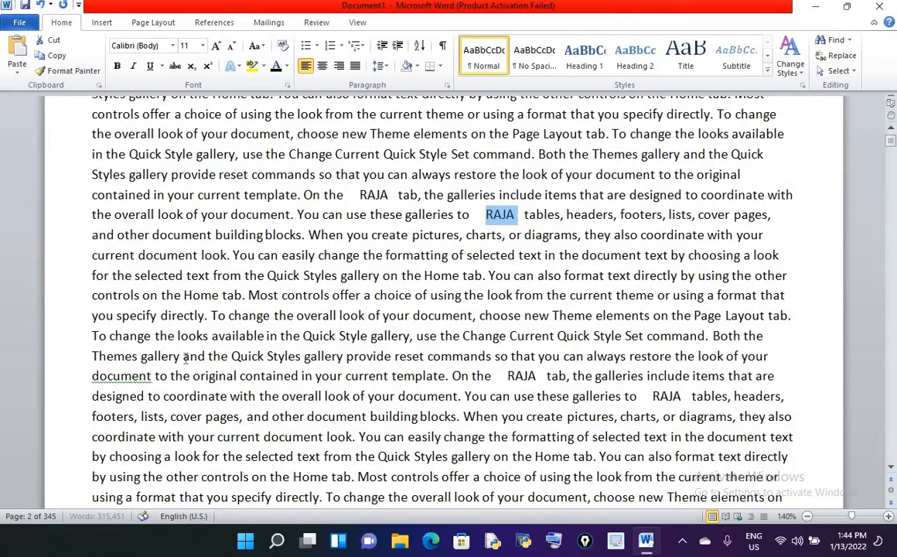
{"action": "double_click", "coordinate": [510, 376]}
{"action": "scroll", "coordinate": [461, 315], "scroll_direction": "up", "scroll_amount": 8}
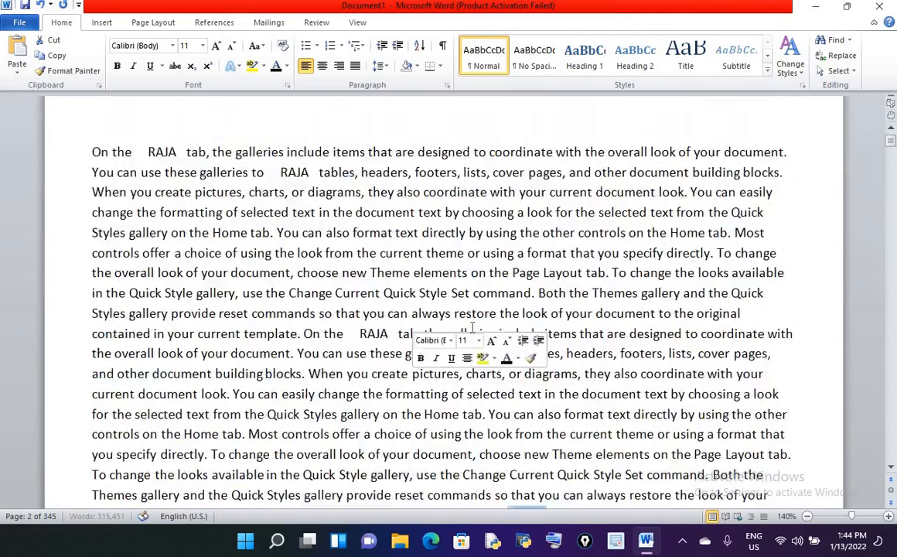
Step: Add the line "CTRL + I- ITALIC" below the "Ctrl + h- replace" entry, followed by a new line
{"action": "scroll", "coordinate": [460, 312], "scroll_direction": "down", "scroll_amount": 5}
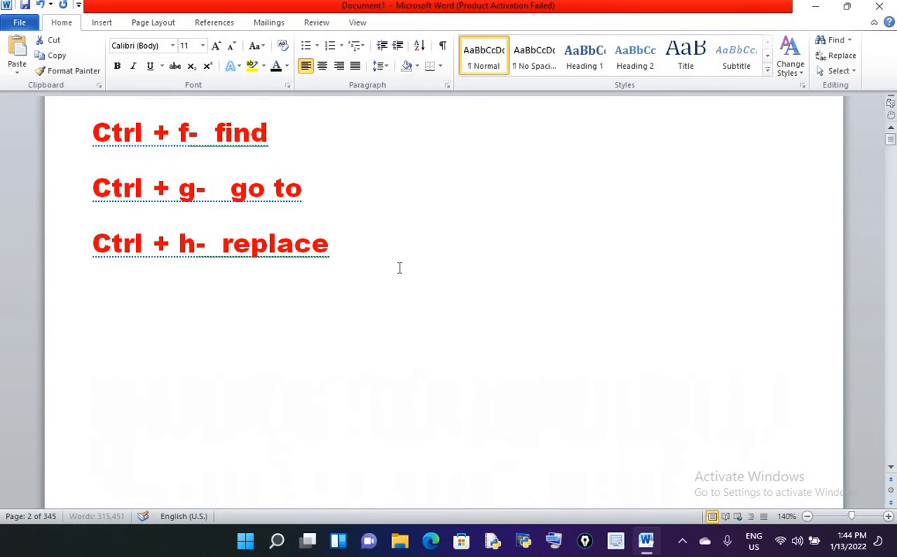
{"action": "left_click", "coordinate": [359, 252]}
{"action": "key", "text": "Return"}
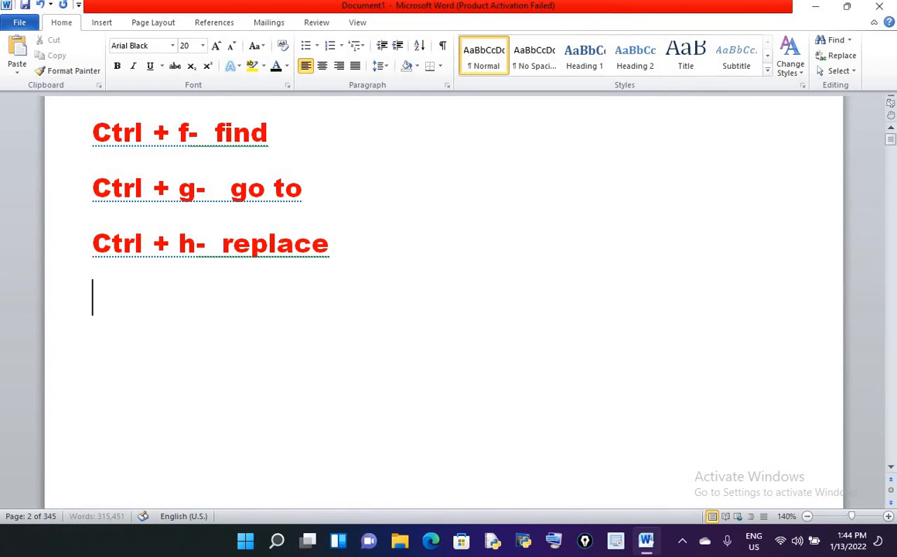
{"action": "type", "text": "CT"}
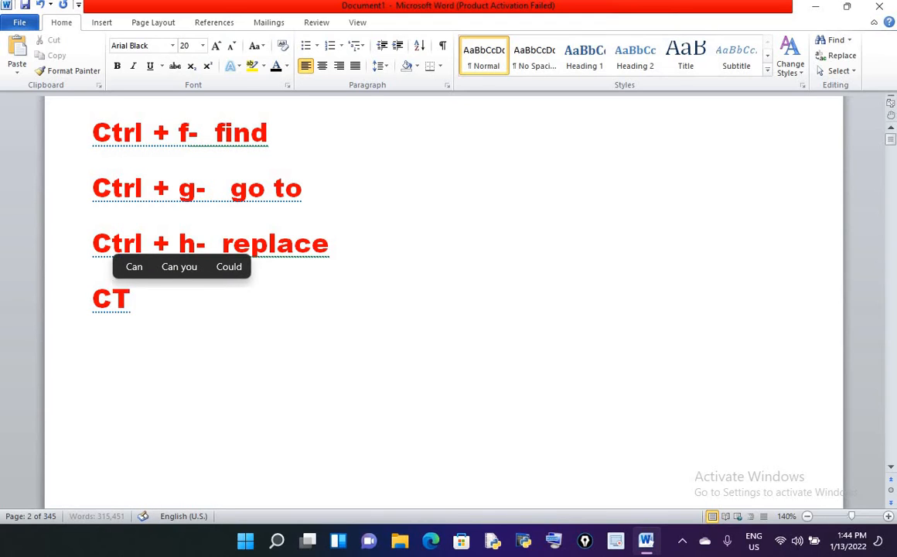
{"action": "type", "text": "RL + "}
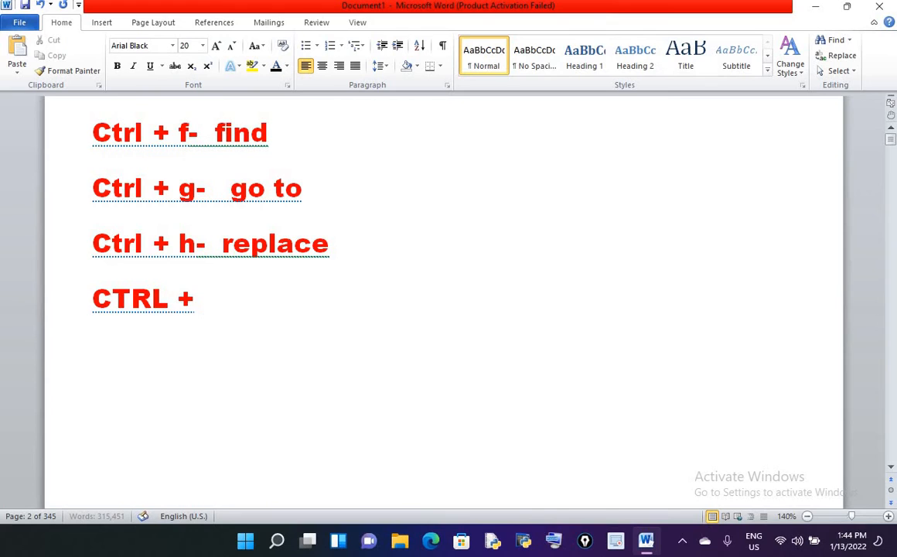
{"action": "type", "text": "I-  ITALIC"}
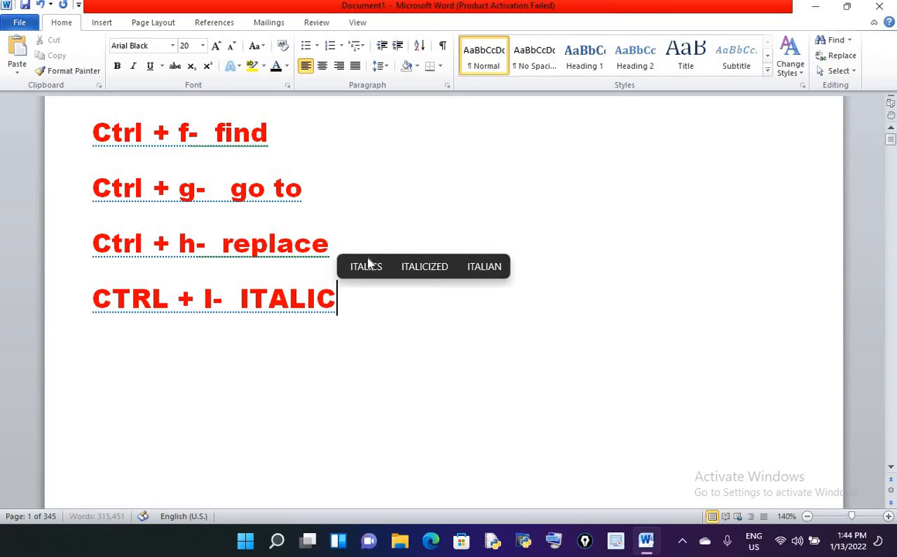
{"action": "key", "text": "Return"}
Step: Toggle italics on and off repeatedly for the "CTRL + I- ITALIC" line, leaving it italic
{"action": "scroll", "coordinate": [340, 263], "scroll_direction": "up", "scroll_amount": 2}
{"action": "scroll", "coordinate": [340, 262], "scroll_direction": "down", "scroll_amount": 2}
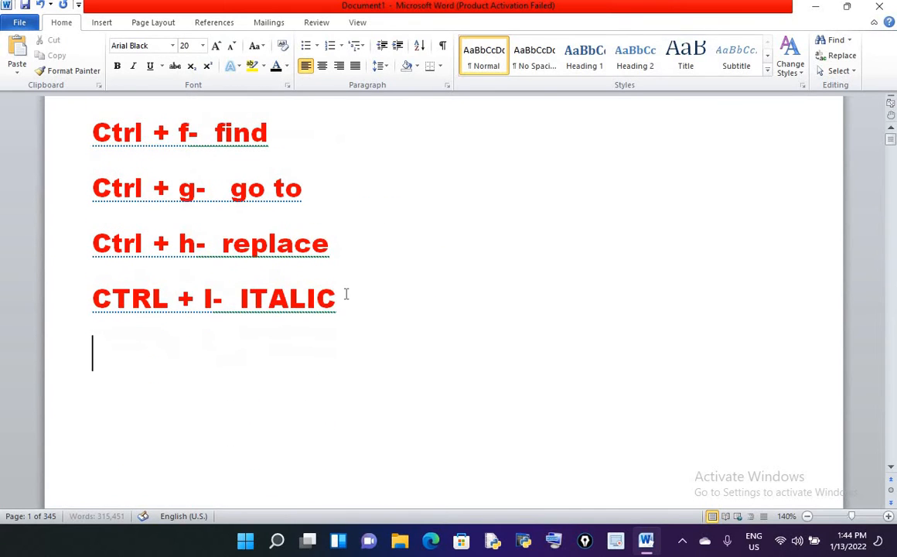
{"action": "left_click_drag", "start_coordinate": [340, 298], "coordinate": [120, 296]}
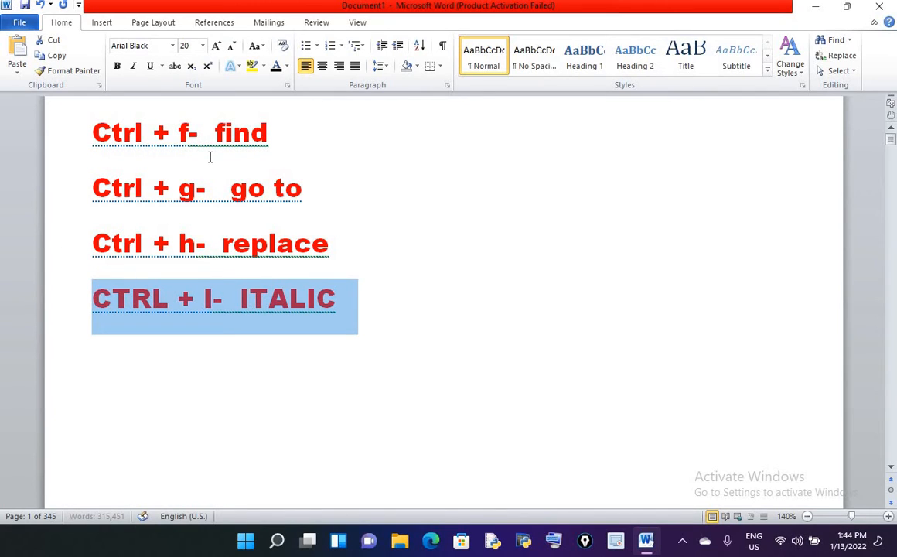
{"action": "key", "text": "ctrl+i"}
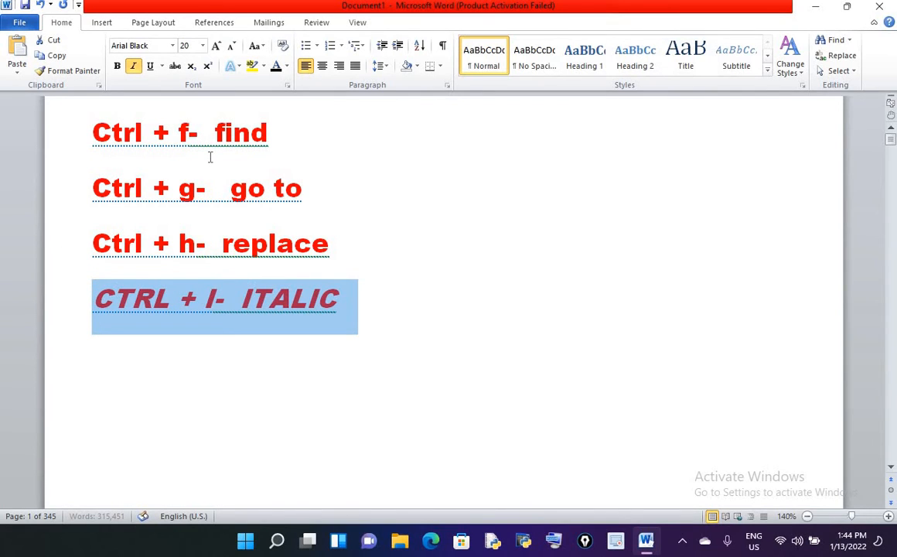
{"action": "key", "text": "ctrl+i"}
{"action": "key", "text": "ctrl+i"}
{"action": "key", "text": "ctrl+i"}
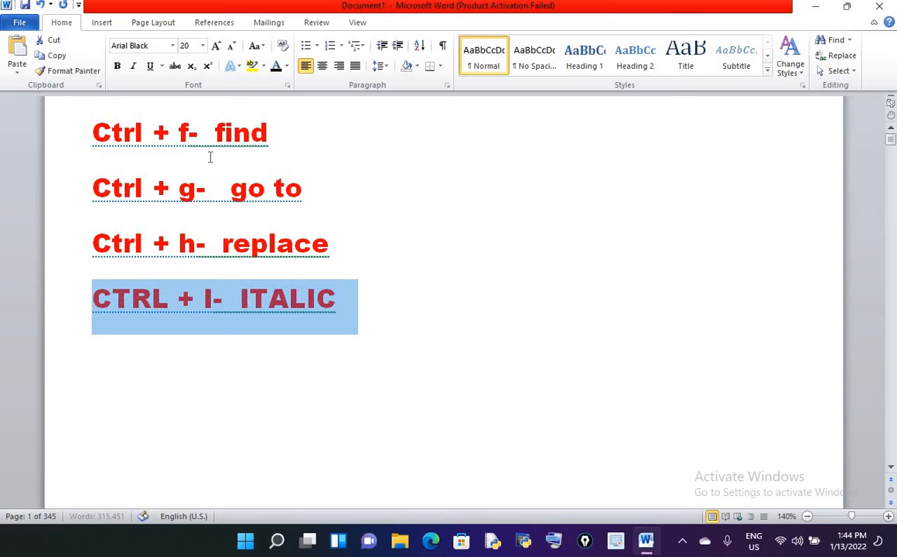
{"action": "key", "text": "ctrl+i"}
{"action": "key", "text": "ctrl+i"}
{"action": "key", "text": "ctrl+i"}
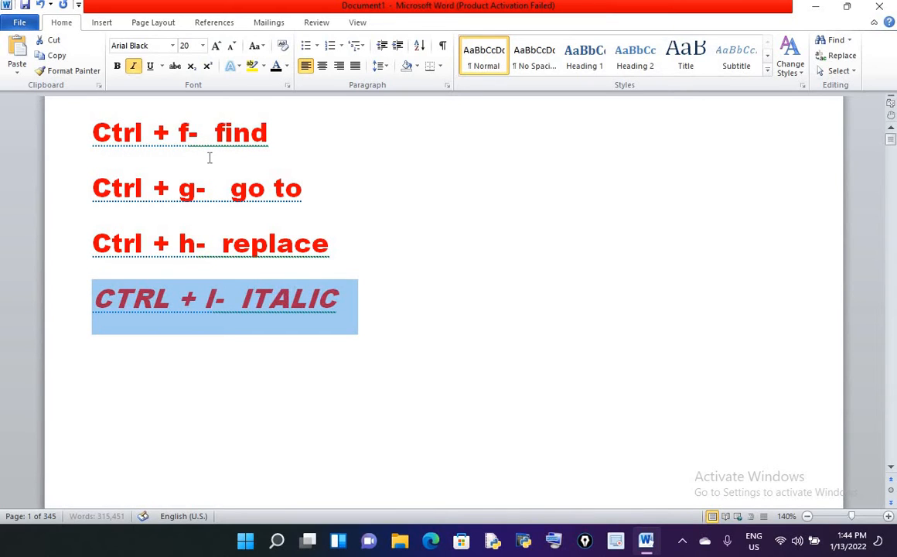
{"action": "key", "text": "ctrl+i"}
{"action": "key", "text": "ctrl+i"}
{"action": "left_click", "coordinate": [355, 305]}
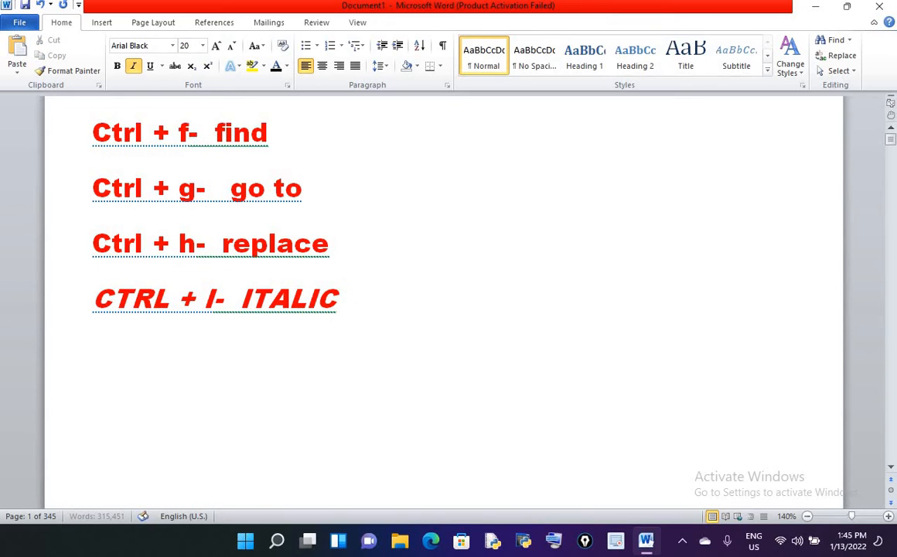
Step: Add the non-italic line "Ctrl+j- justify alignment" below the "CTRL + I- ITALIC" entry
{"action": "key", "text": "Return"}
{"action": "key", "text": "ctrl+i"}
{"action": "type", "text": "C"}
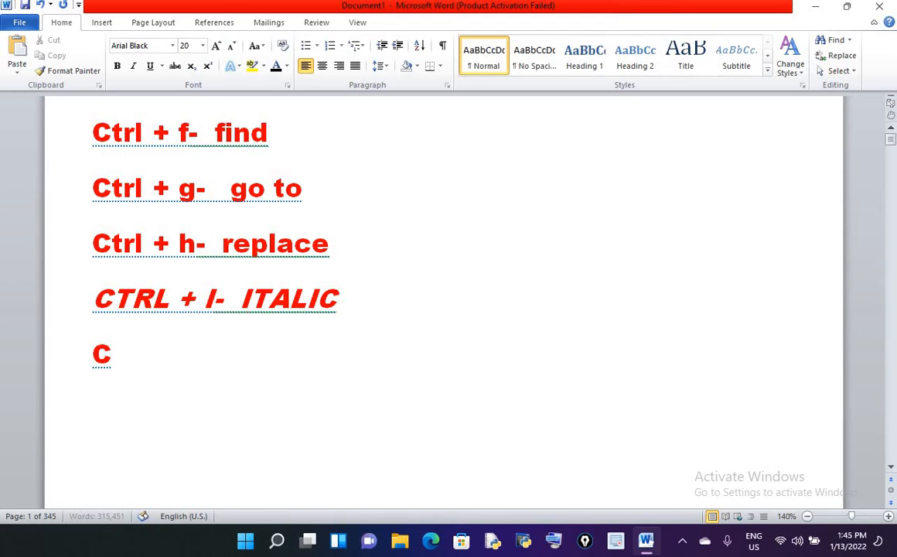
{"action": "key", "text": "BackSpace"}
{"action": "type", "text": "ctrl+j"}
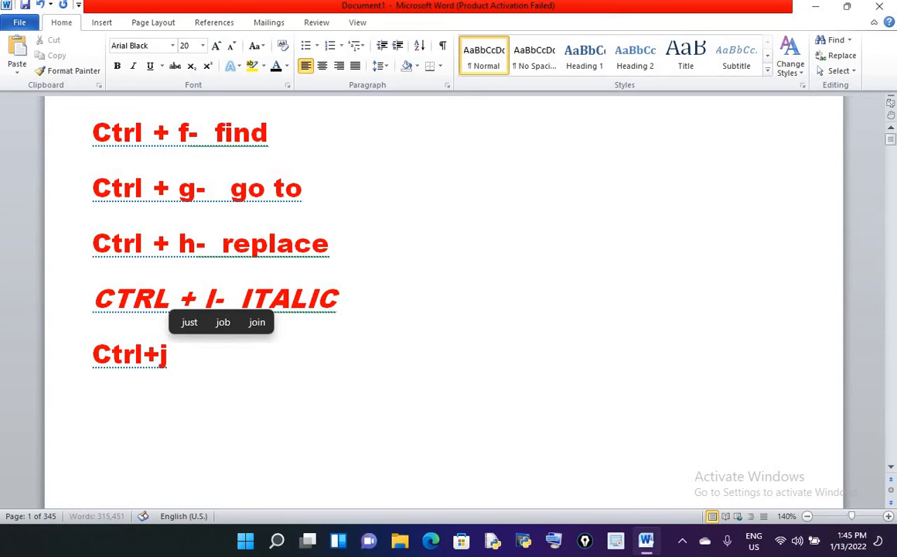
{"action": "type", "text": "-  justif"}
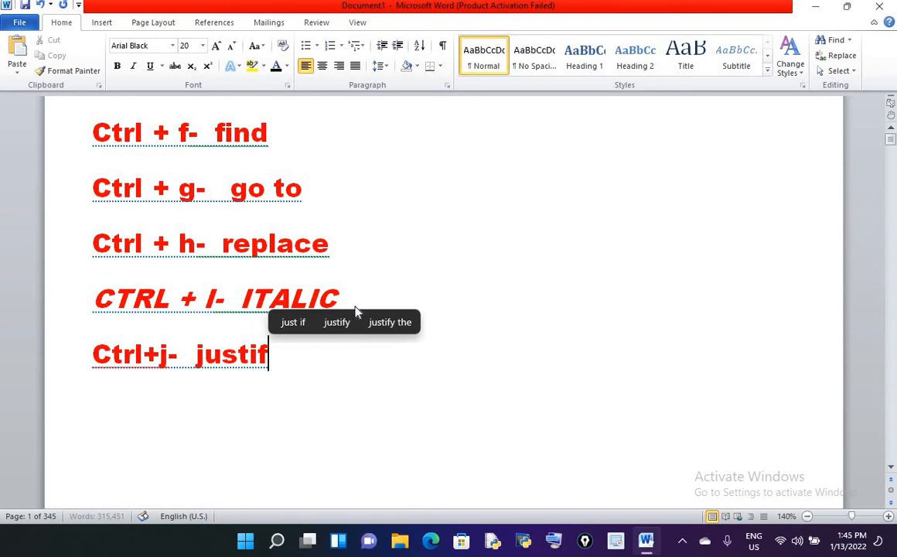
{"action": "type", "text": "y alignment"}
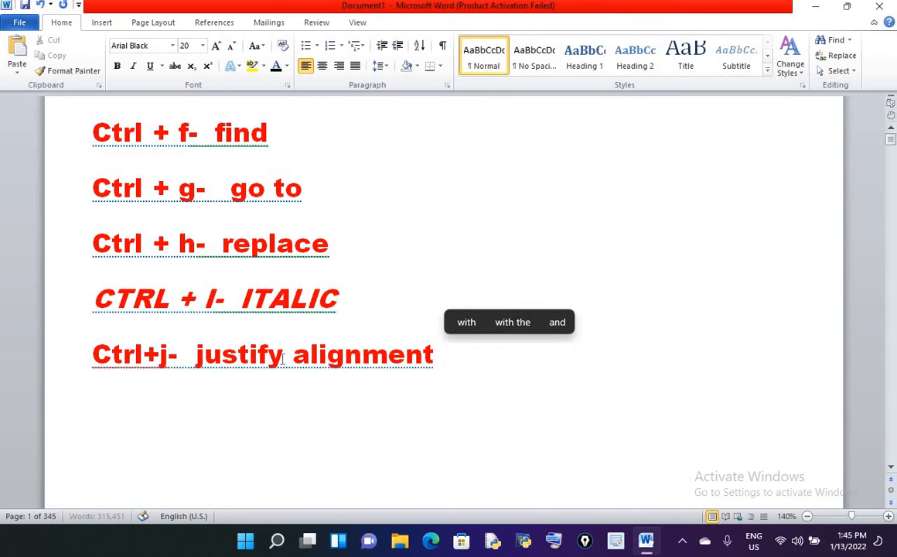
Step: Try right, justified and centered alignment on the "Ctrl+j- justify alignment" line, and return it to left alignment
{"action": "left_click_drag", "start_coordinate": [91, 352], "coordinate": [426, 325]}
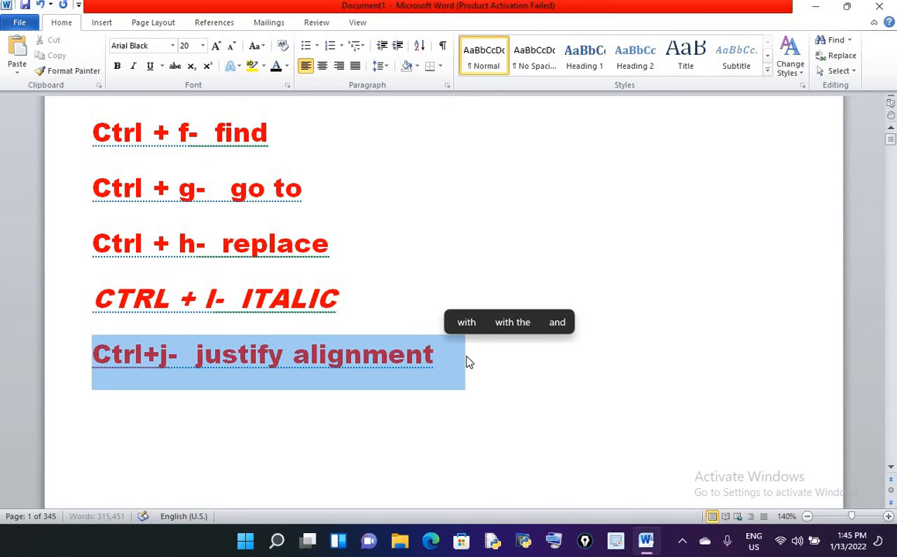
{"action": "key", "text": "ctrl+r"}
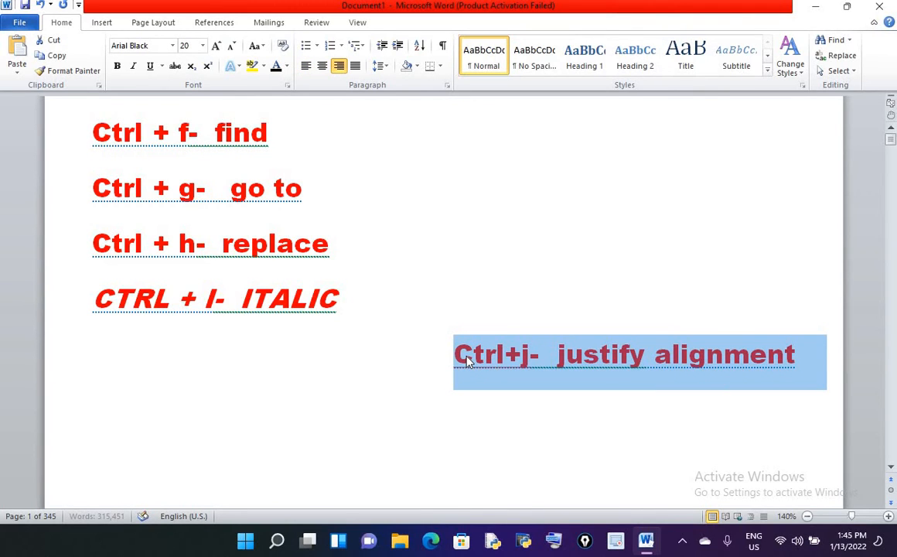
{"action": "key", "text": "ctrl+j"}
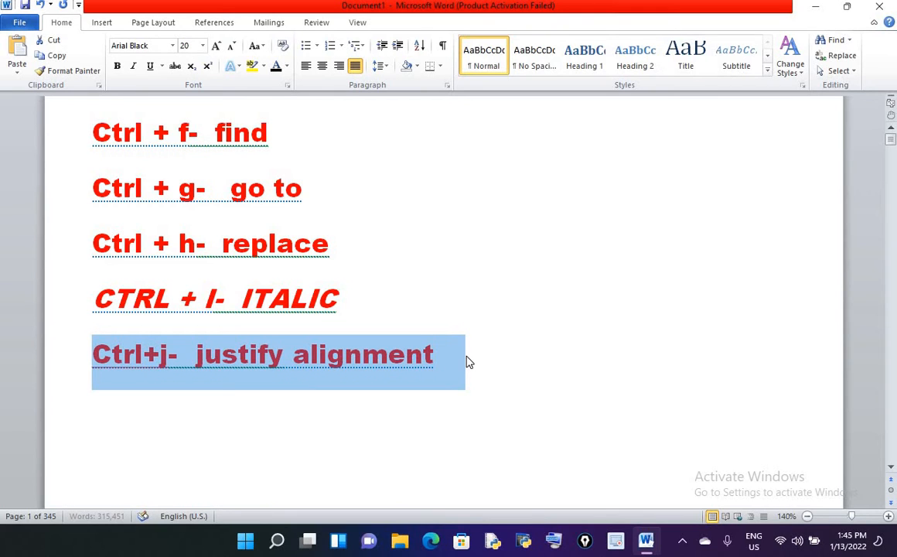
{"action": "key", "text": "ctrl+e"}
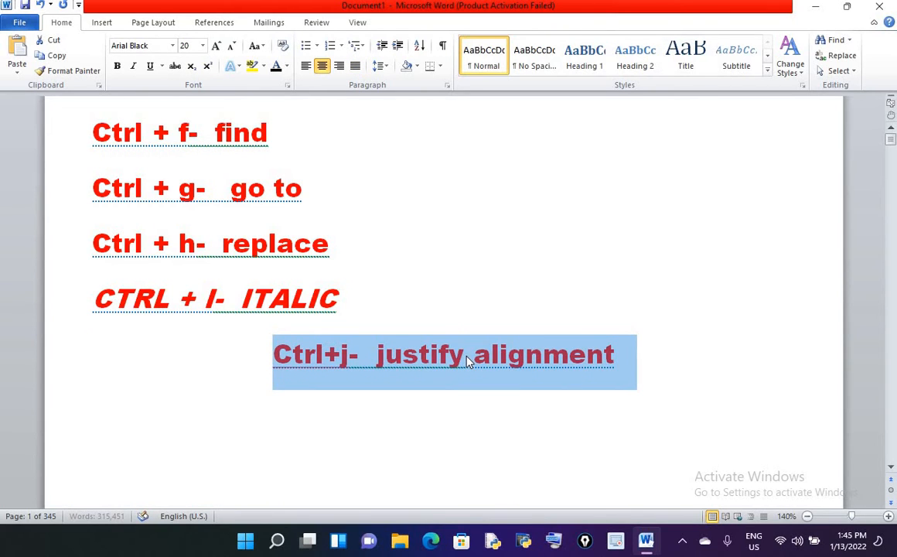
{"action": "key", "text": "ctrl+r"}
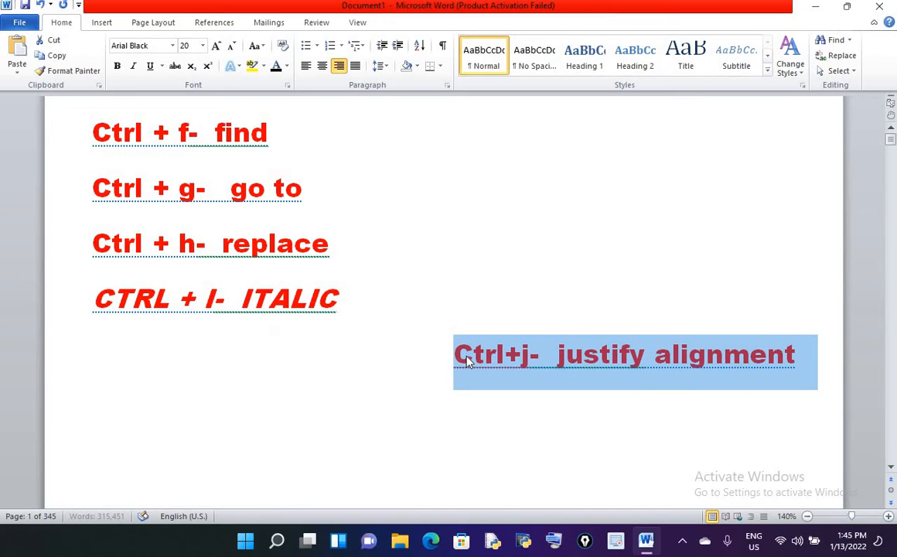
{"action": "key", "text": "ctrl+l"}
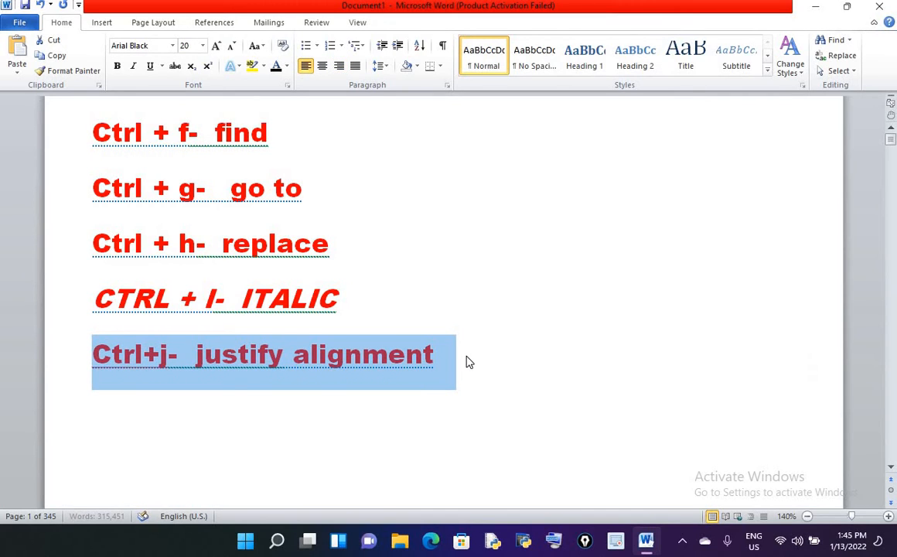
{"action": "key", "text": "ctrl+j"}
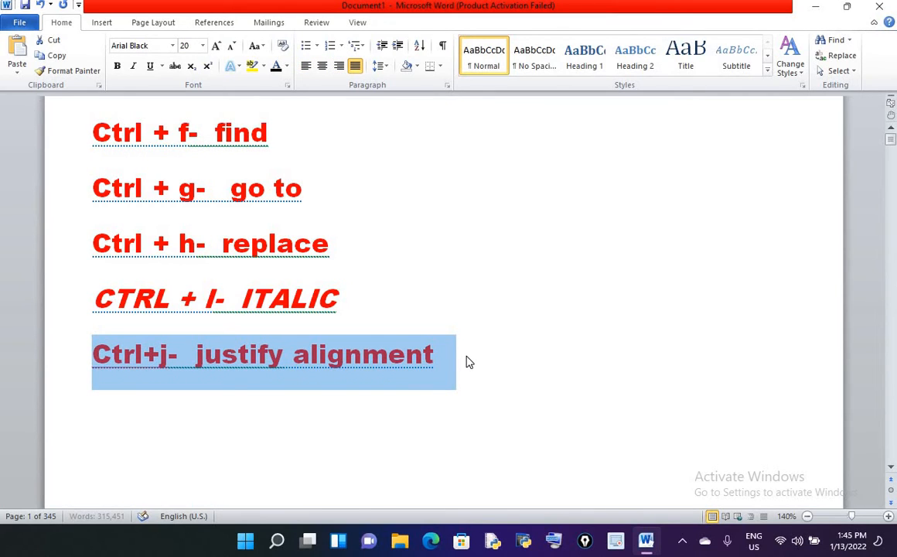
{"action": "key", "text": "ctrl+r"}
{"action": "key", "text": "ctrl+l"}
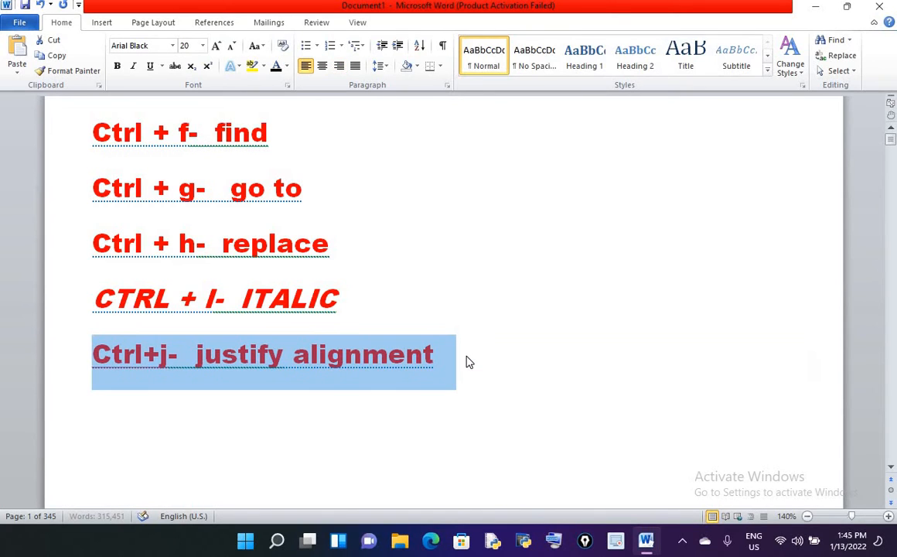
{"action": "left_click", "coordinate": [473, 355]}
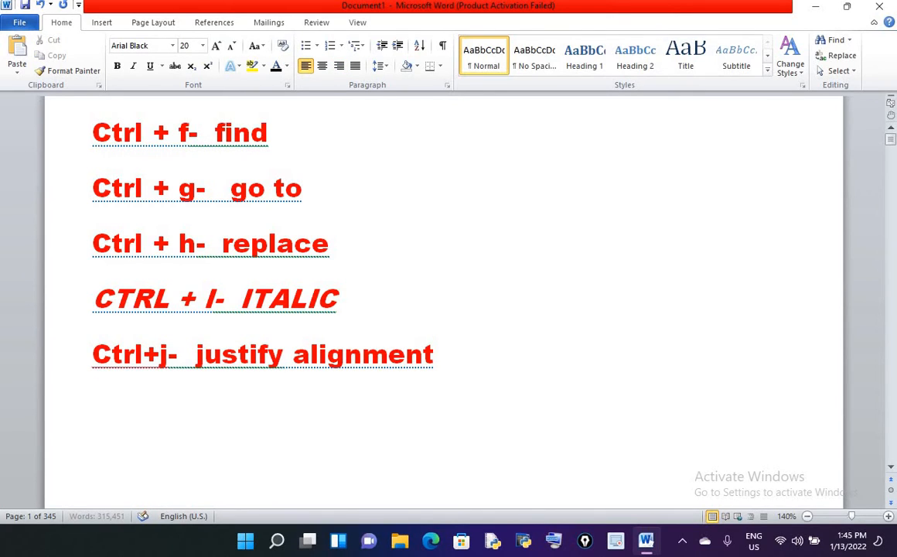
Step: Add the line "Ctrl+k- hyperlink" below the "Ctrl+j- justify alignment" entry
{"action": "key", "text": "Return"}
{"action": "type", "text": "ct"}
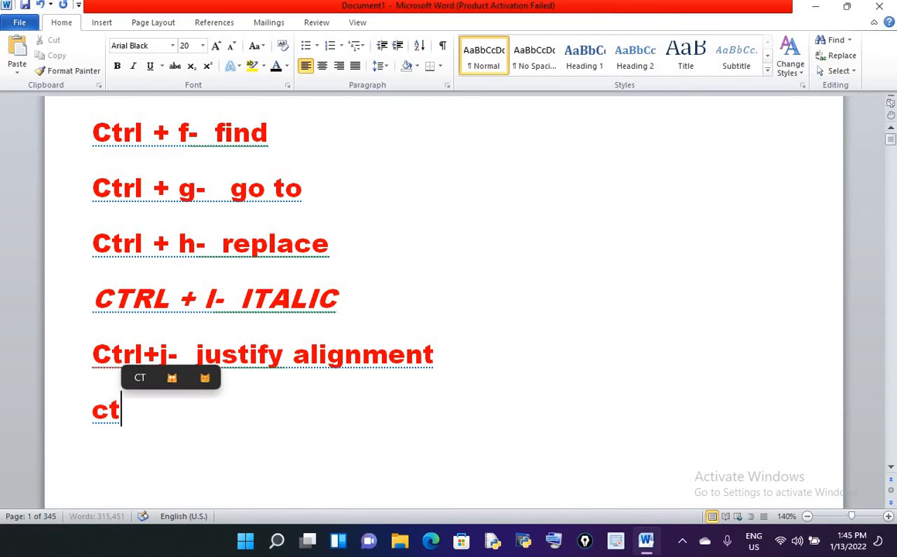
{"action": "type", "text": "rl+k"}
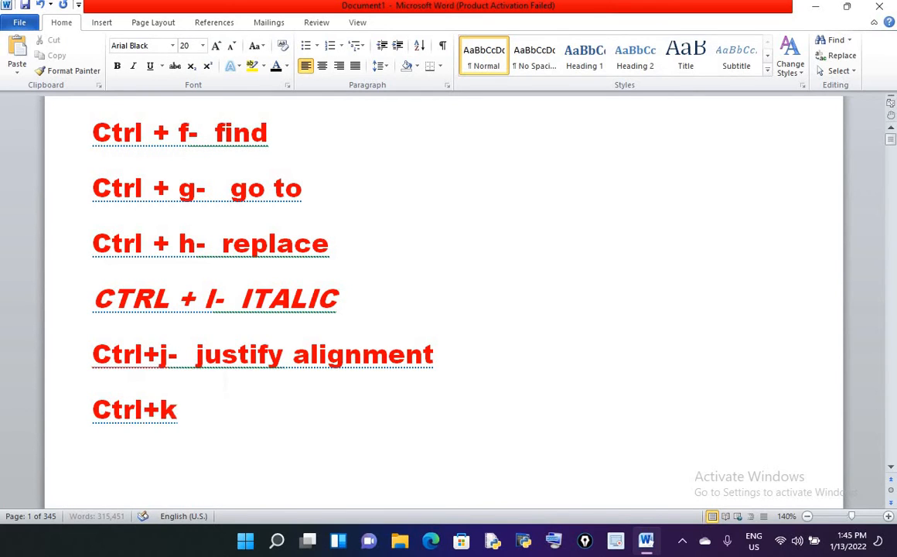
{"action": "type", "text": "-  hysp"}
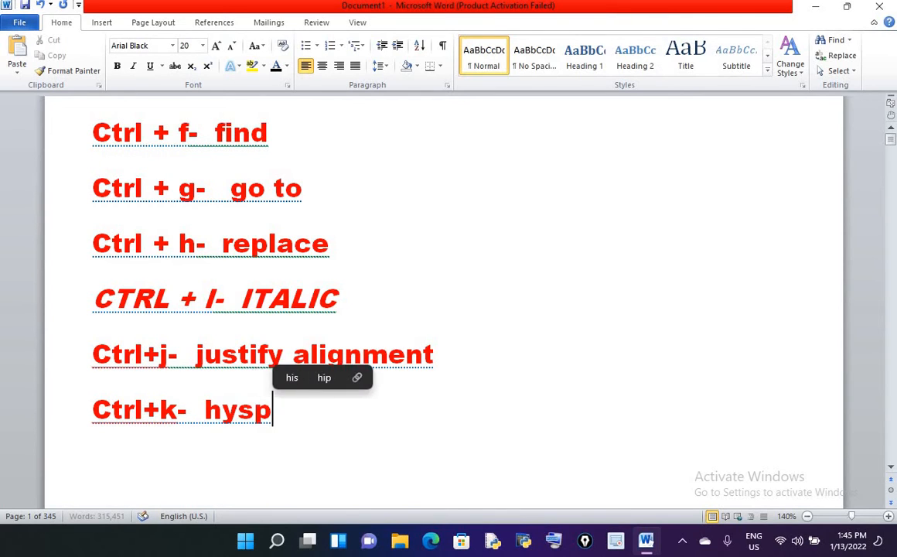
{"action": "key", "text": "BackSpace"}
{"action": "key", "text": "BackSpace"}
{"action": "type", "text": "pr"}
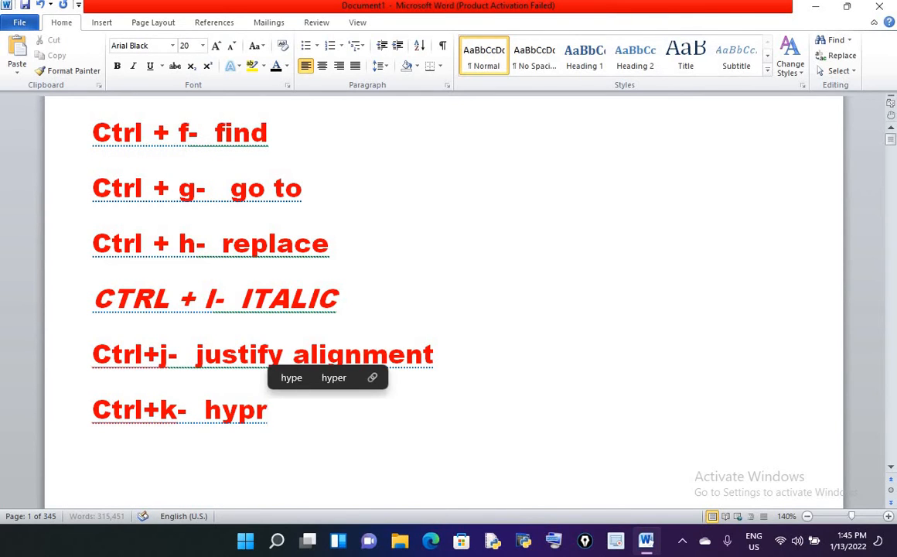
{"action": "key", "text": "BackSpace"}
{"action": "type", "text": "erling"}
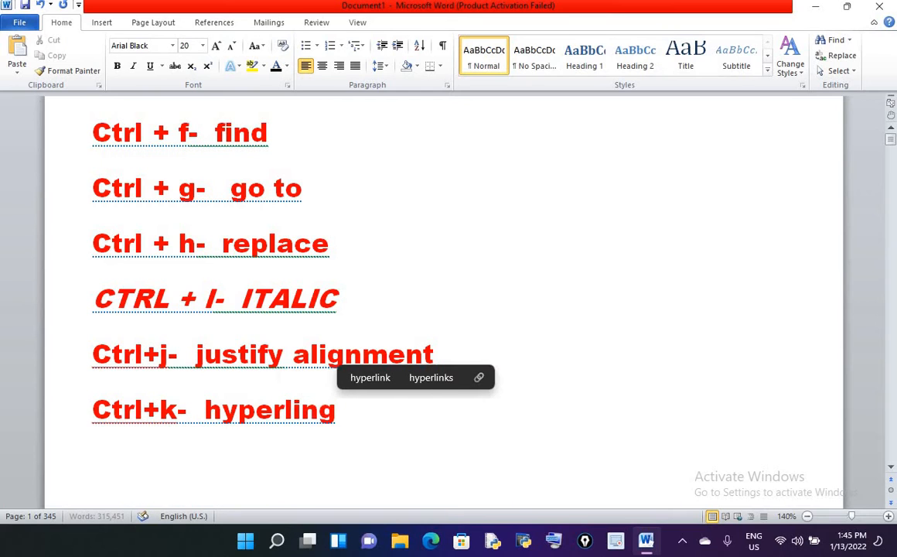
{"action": "key", "text": "BackSpace"}
{"action": "type", "text": "k"}
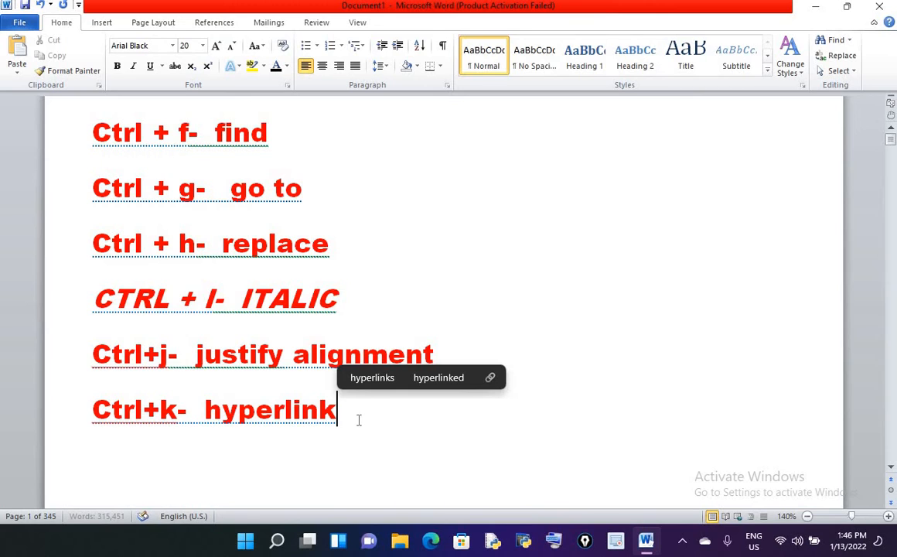
Step: Start inserting a hyperlink on the word "hyperlink" in the Ctrl+k line and browse the Desktop for a file to link
{"action": "scroll", "coordinate": [357, 418], "scroll_direction": "down", "scroll_amount": 2}
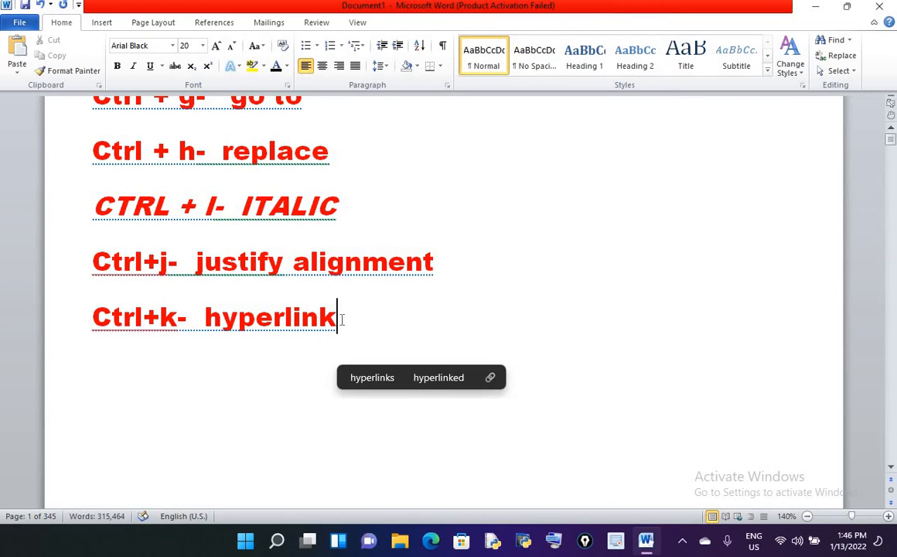
{"action": "left_click_drag", "start_coordinate": [338, 320], "coordinate": [217, 332]}
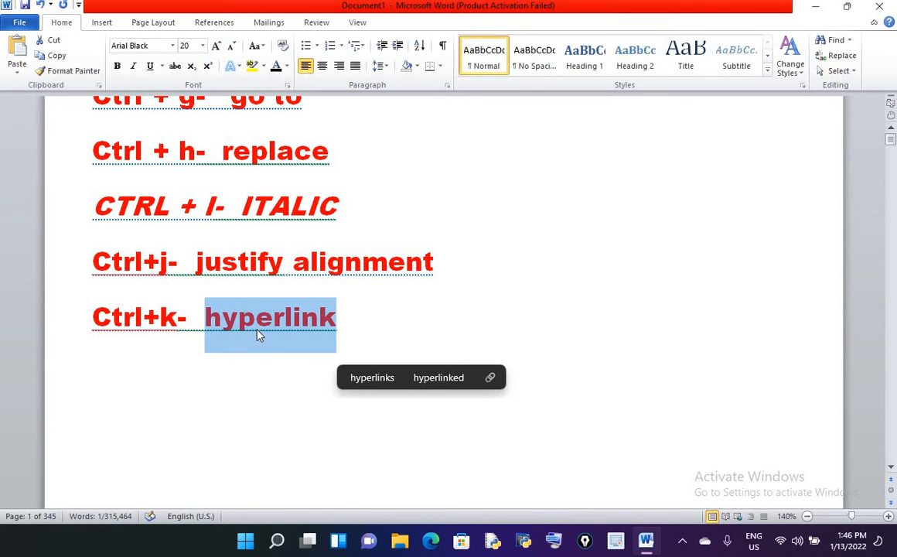
{"action": "key", "text": "ctrl+k"}
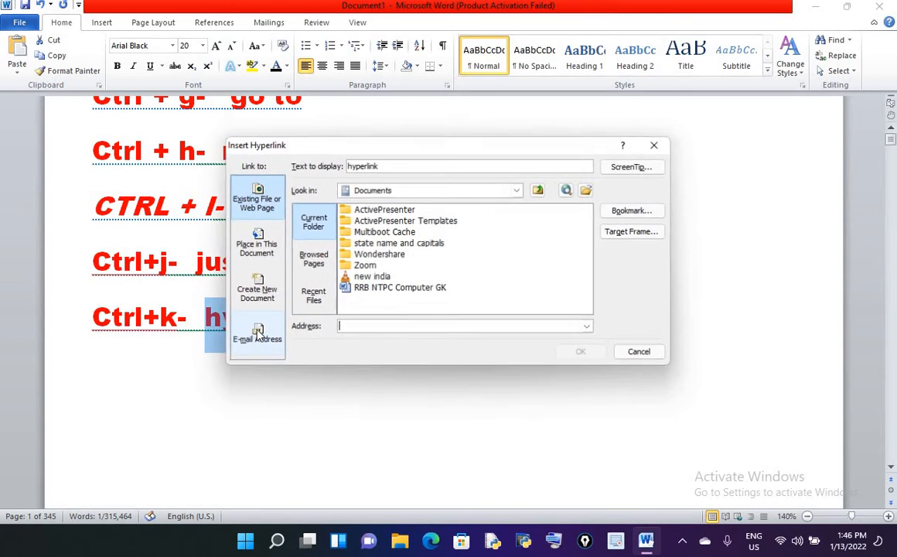
{"action": "left_click_drag", "start_coordinate": [546, 155], "coordinate": [574, 145]}
{"action": "left_click", "coordinate": [622, 187]}
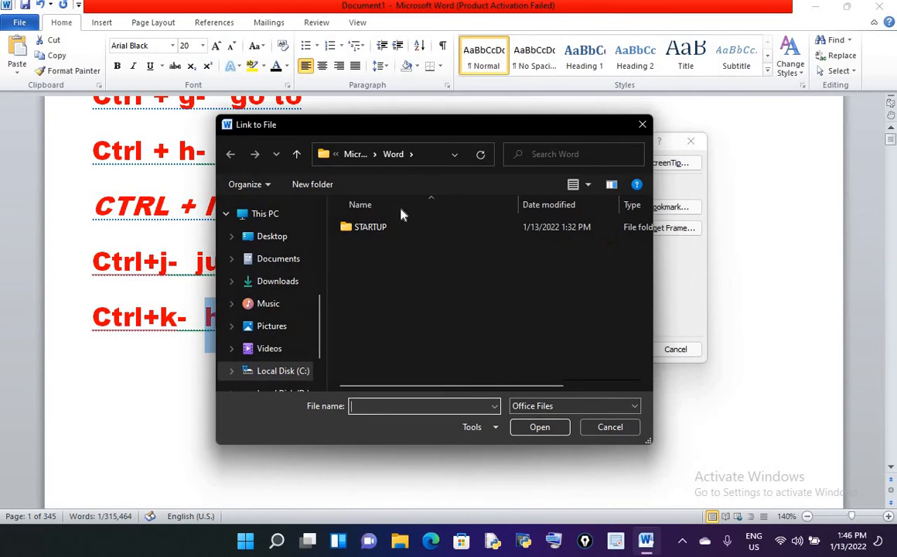
{"action": "left_click", "coordinate": [274, 239]}
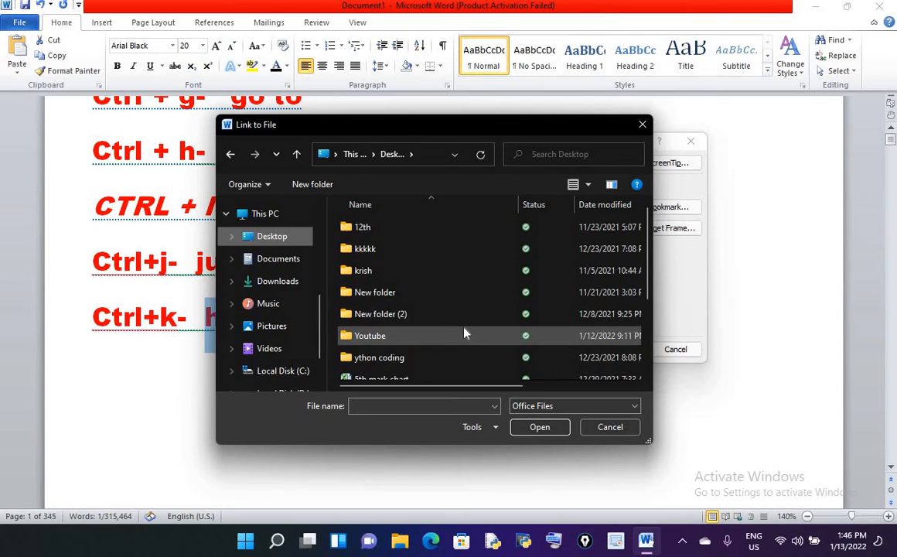
Step: Show all file types on the Desktop, choose the india PNG image as the link target and apply the hyperlink
{"action": "scroll", "coordinate": [463, 332], "scroll_direction": "down", "scroll_amount": 2}
{"action": "scroll", "coordinate": [463, 334], "scroll_direction": "up", "scroll_amount": 1}
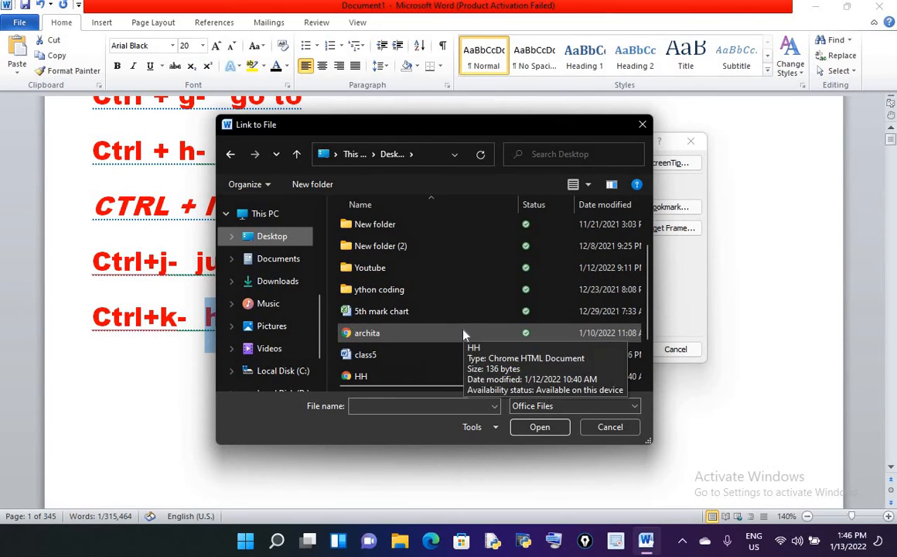
{"action": "scroll", "coordinate": [463, 335], "scroll_direction": "down", "scroll_amount": 1}
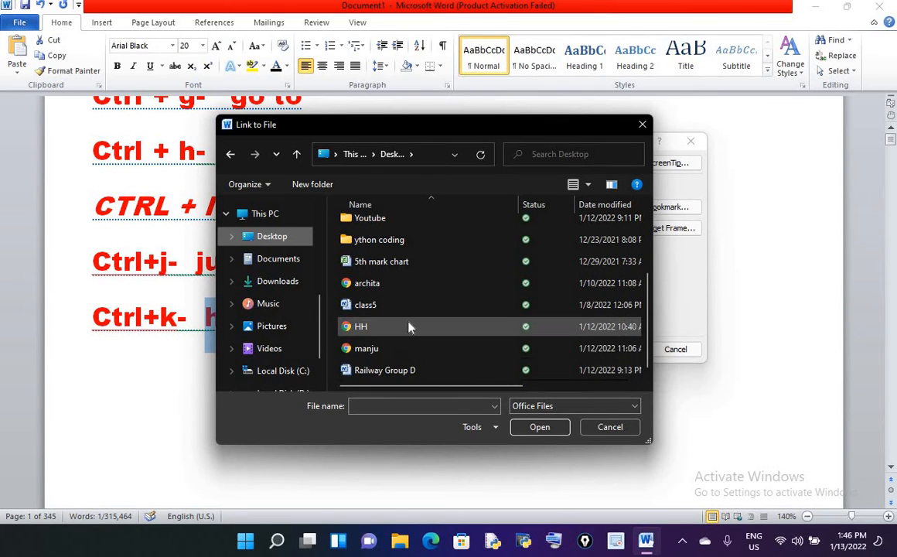
{"action": "scroll", "coordinate": [411, 327], "scroll_direction": "up", "scroll_amount": 2}
{"action": "left_click", "coordinate": [526, 407]}
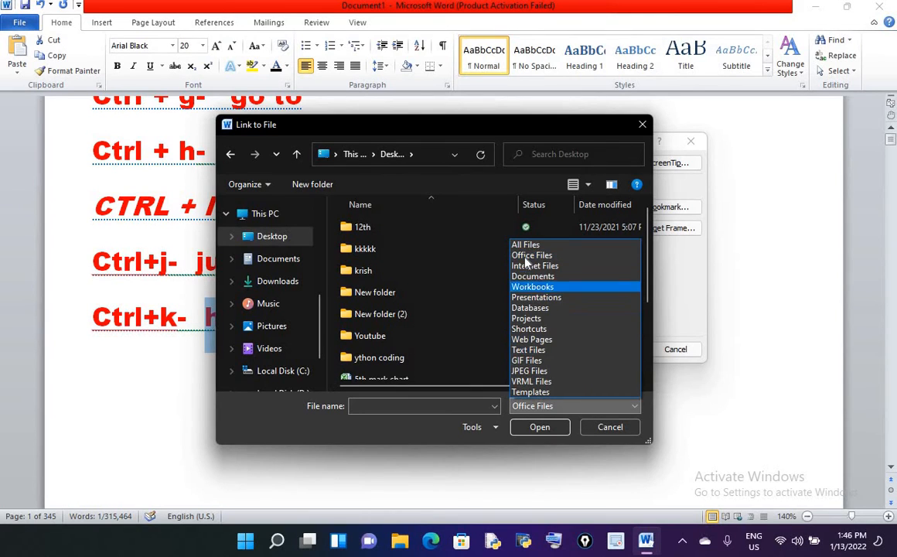
{"action": "left_click", "coordinate": [533, 233]}
{"action": "scroll", "coordinate": [466, 319], "scroll_direction": "down", "scroll_amount": 3}
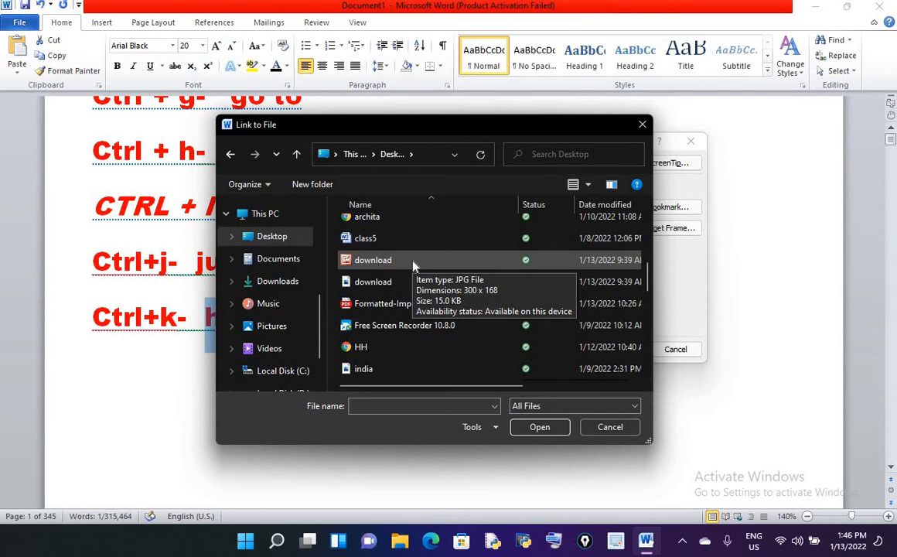
{"action": "scroll", "coordinate": [413, 267], "scroll_direction": "down", "scroll_amount": 1}
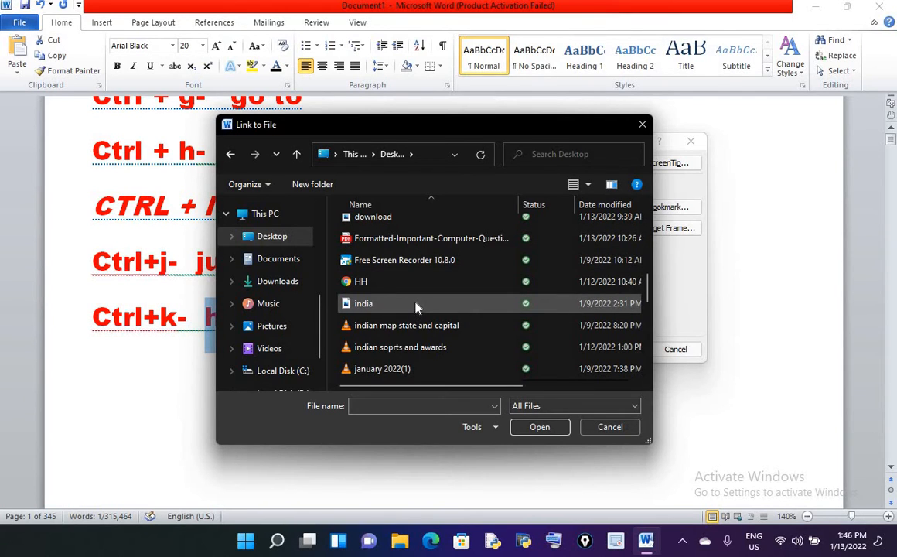
{"action": "left_click", "coordinate": [415, 307]}
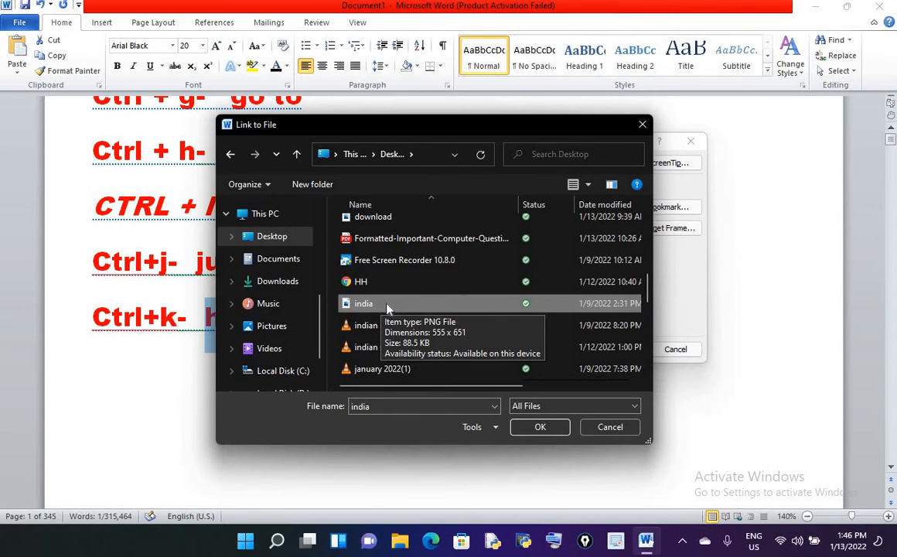
{"action": "left_click", "coordinate": [540, 431]}
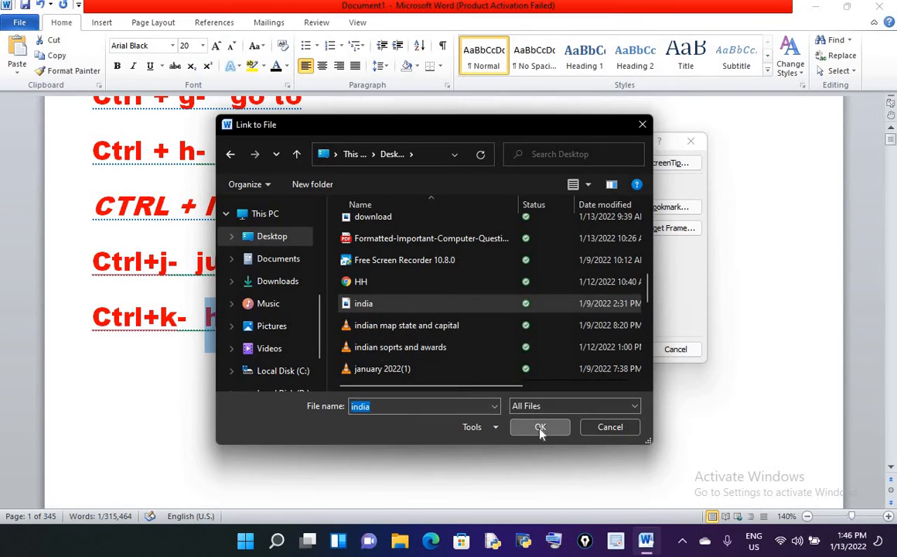
{"action": "left_click", "coordinate": [618, 349]}
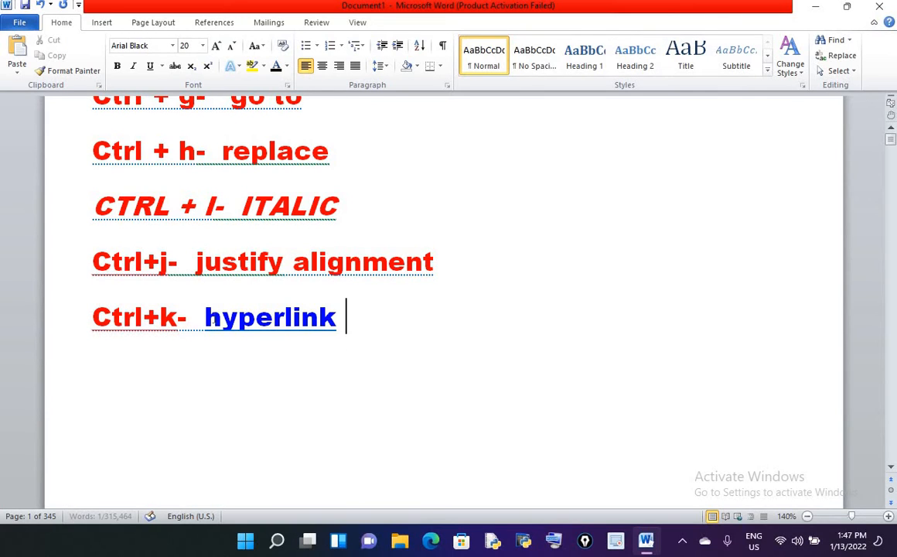
Step: Follow the link on the word "hyperlink" to view the india image, and close the image viewer
{"action": "left_click_drag", "start_coordinate": [205, 317], "coordinate": [378, 363]}
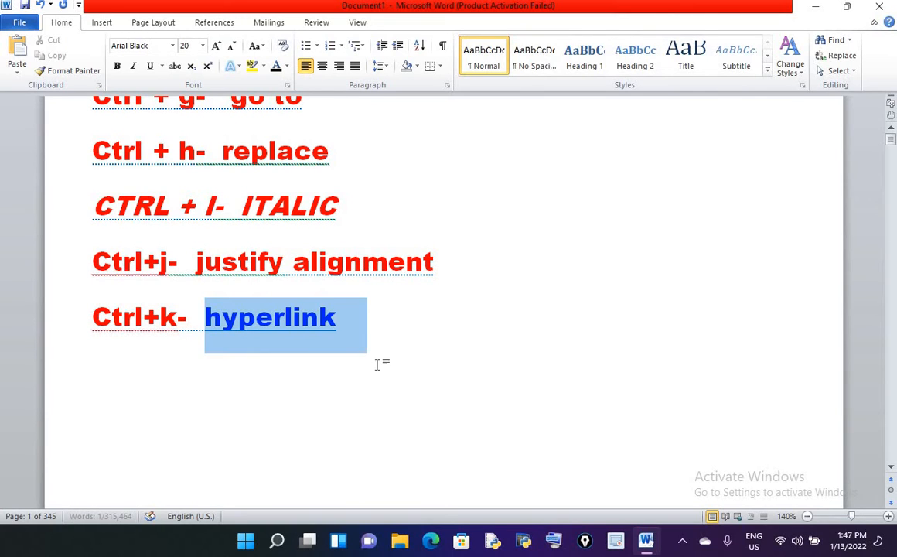
{"action": "left_click", "coordinate": [321, 344]}
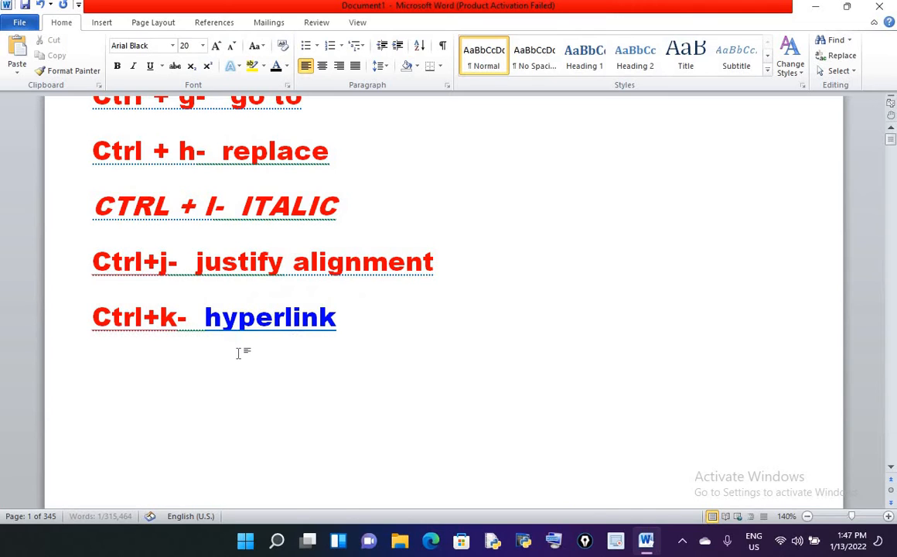
{"action": "mouse_move", "coordinate": [226, 317]}
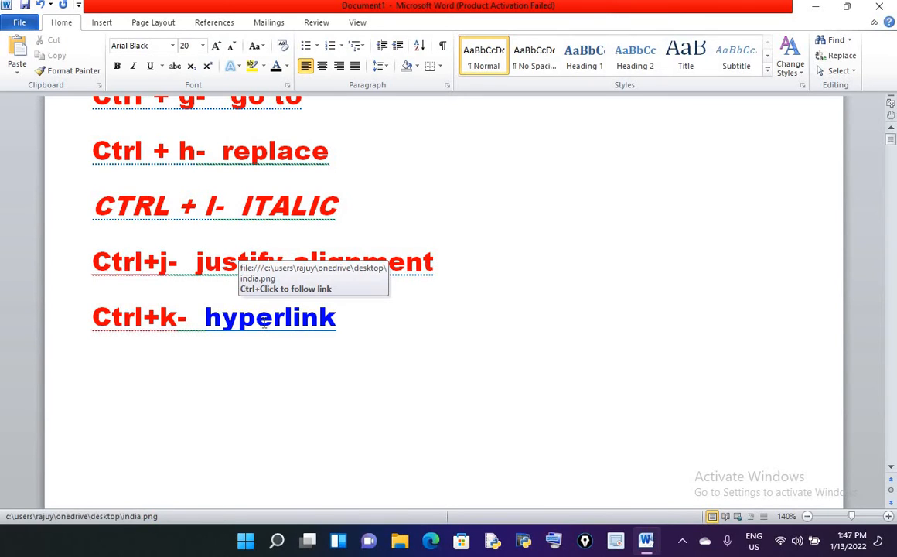
{"action": "left_click", "coordinate": [344, 324]}
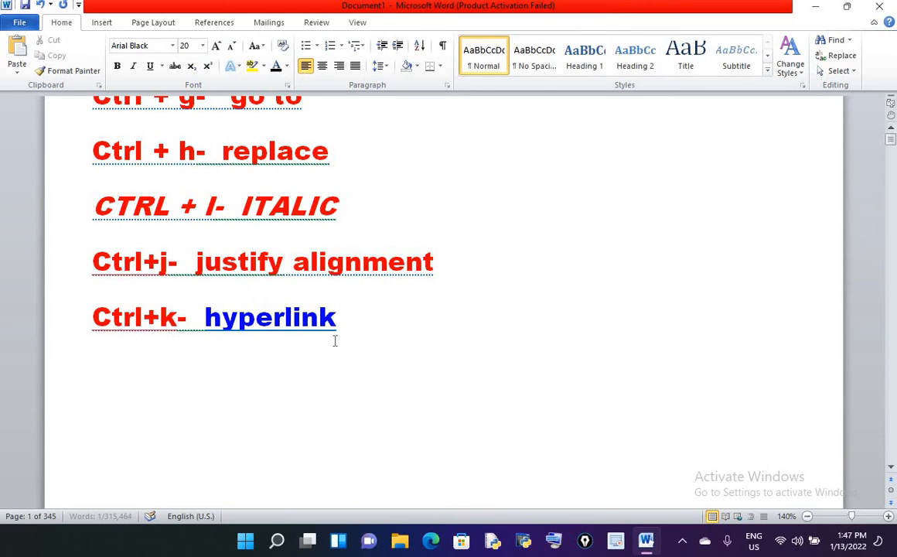
{"action": "left_click", "coordinate": [301, 322], "text": "ctrl"}
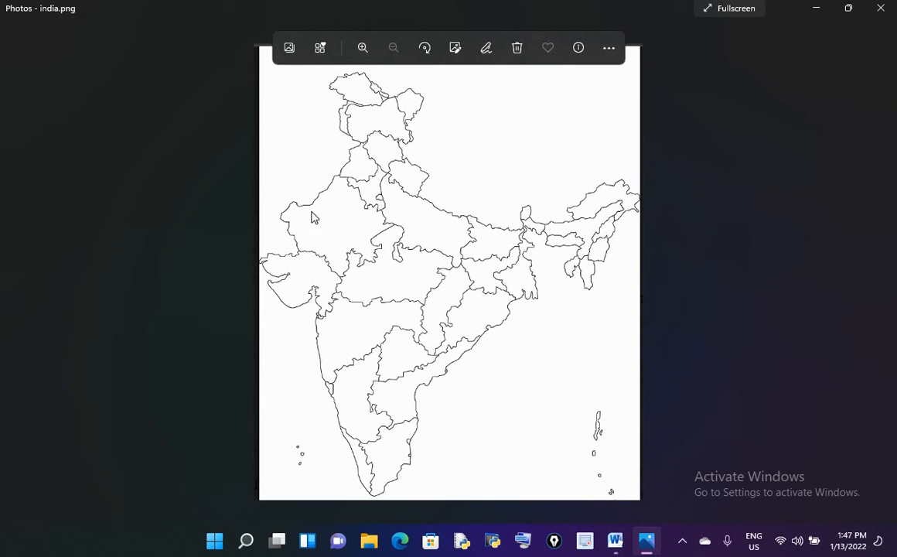
{"action": "left_click", "coordinate": [880, 8]}
Step: Add the line "Ctrl+l- left alignment" below the "Ctrl+k- hyperlink" entry
{"action": "left_click", "coordinate": [360, 330]}
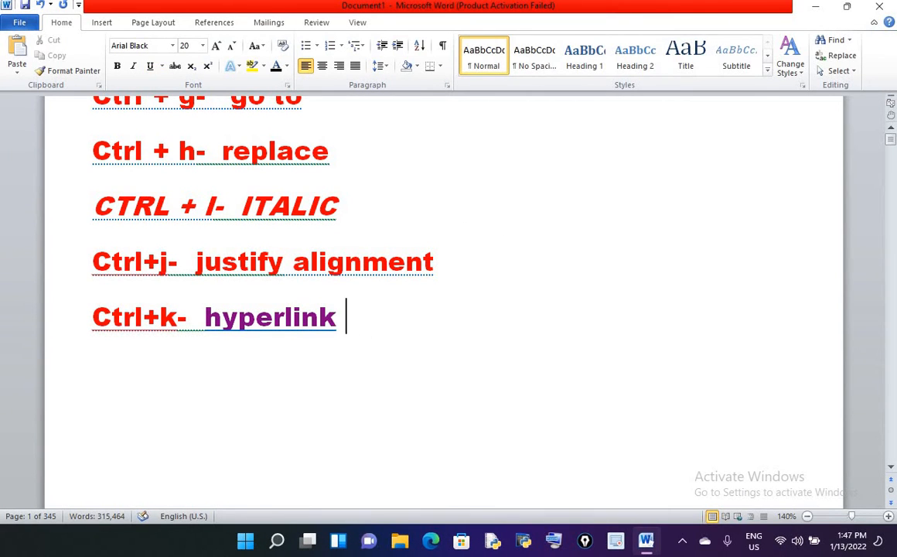
{"action": "key", "text": "Return"}
{"action": "type", "text": "c"}
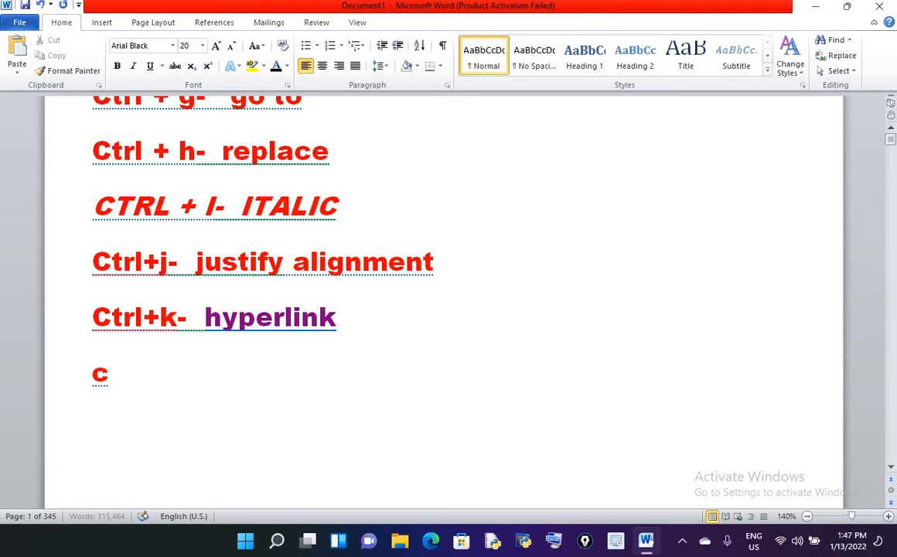
{"action": "type", "text": "trl+"}
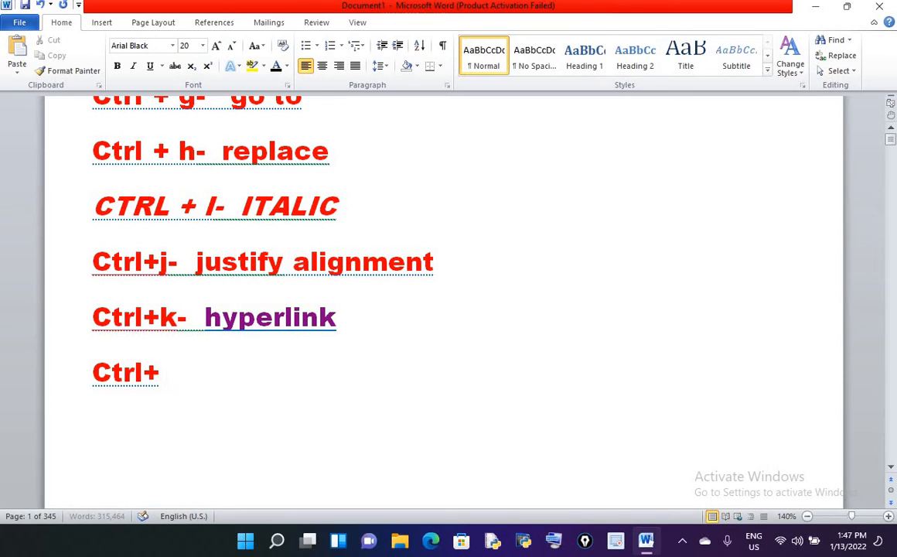
{"action": "type", "text": "l-   left"}
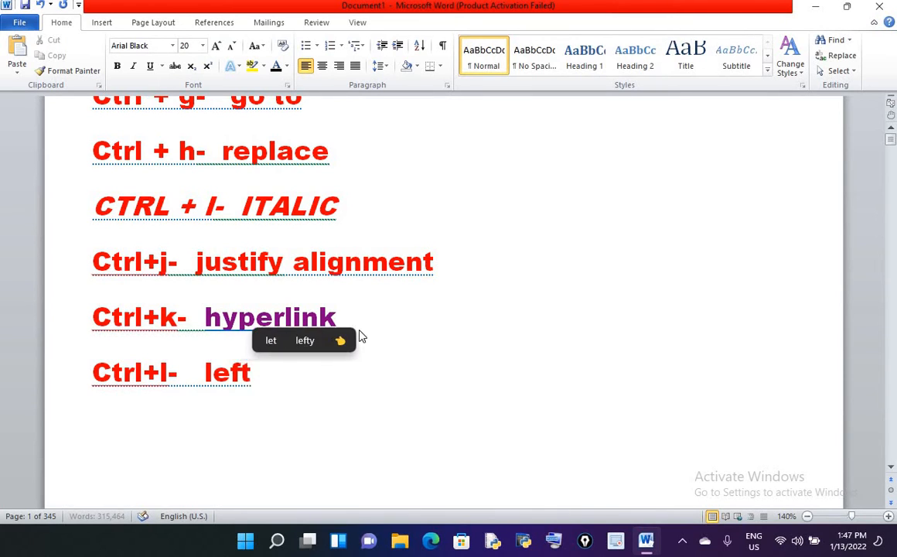
{"action": "type", "text": " alignment"}
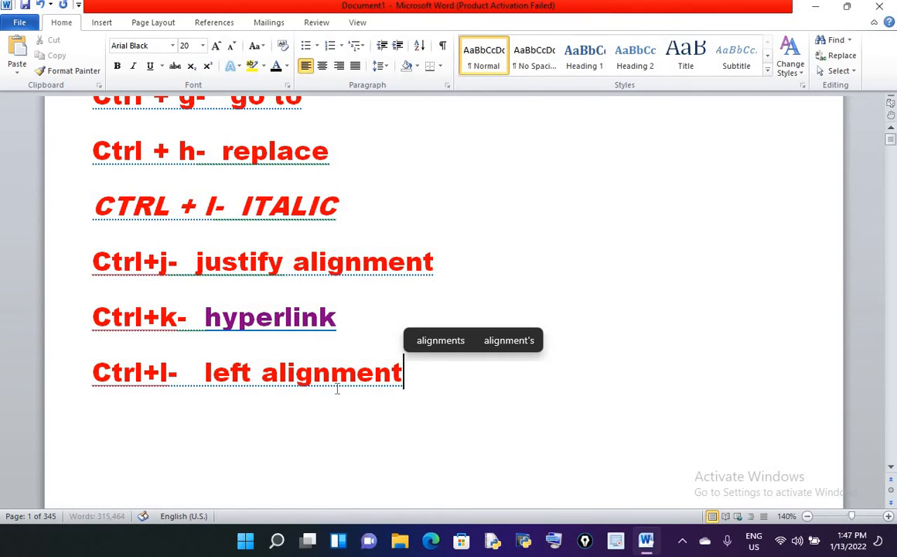
Step: Try justified and right alignment on the "Ctrl+l- left alignment" line, and return it to left alignment
{"action": "left_click_drag", "start_coordinate": [337, 389], "coordinate": [86, 395]}
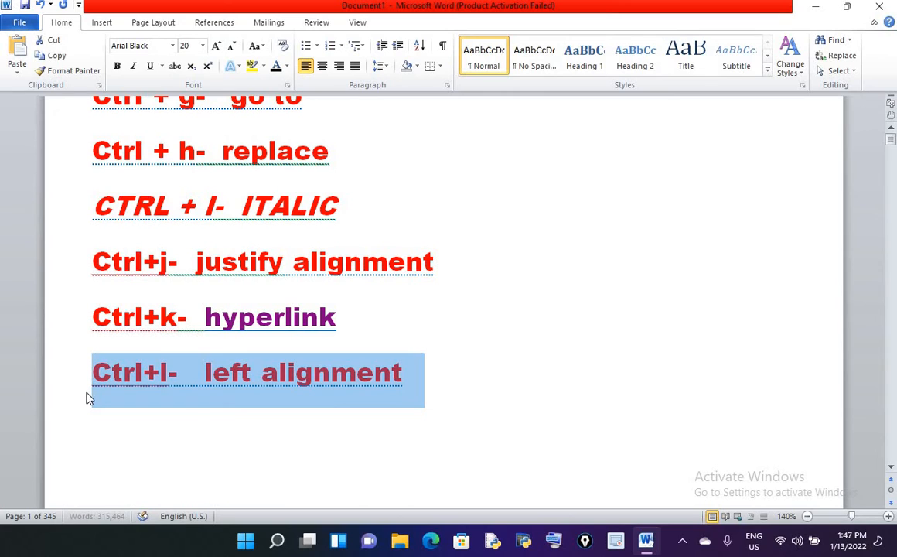
{"action": "key", "text": "ctrl+j"}
{"action": "key", "text": "ctrl+r"}
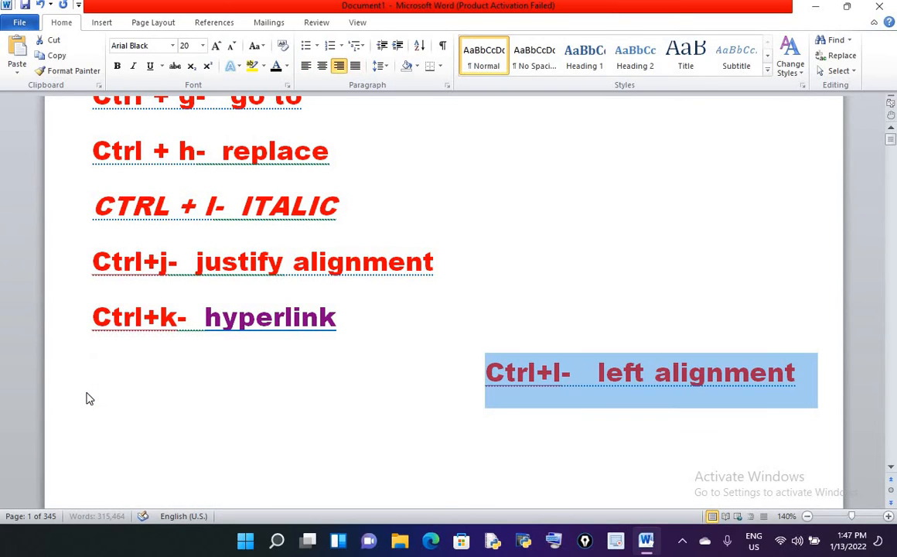
{"action": "key", "text": "ctrl+l"}
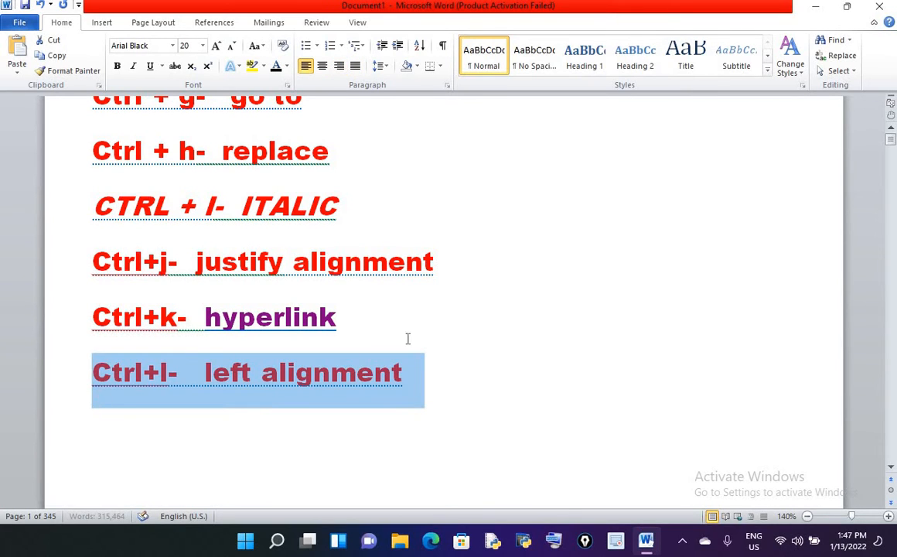
Step: Add the line "Ctrl+m- right indent" below the "Ctrl+l- left alignment" entry
{"action": "left_click", "coordinate": [418, 372]}
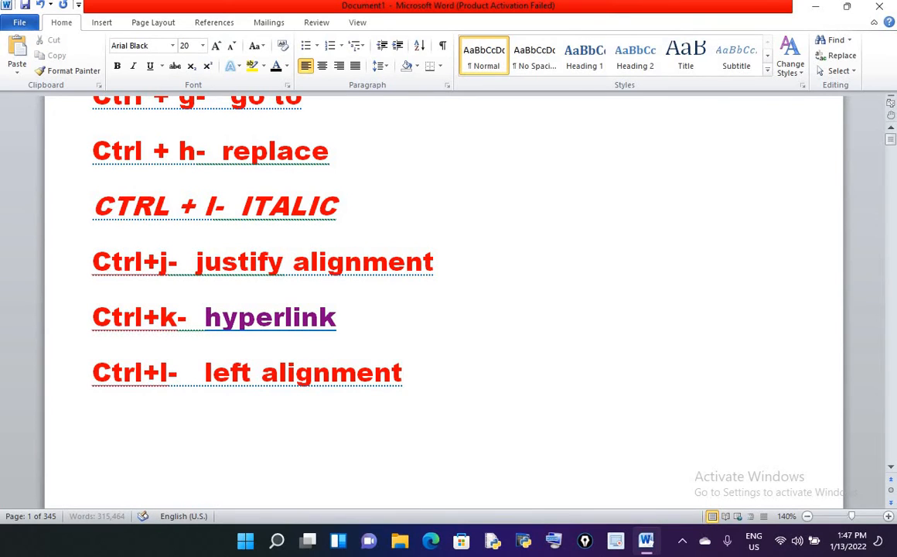
{"action": "type", "text": "ctrl+"}
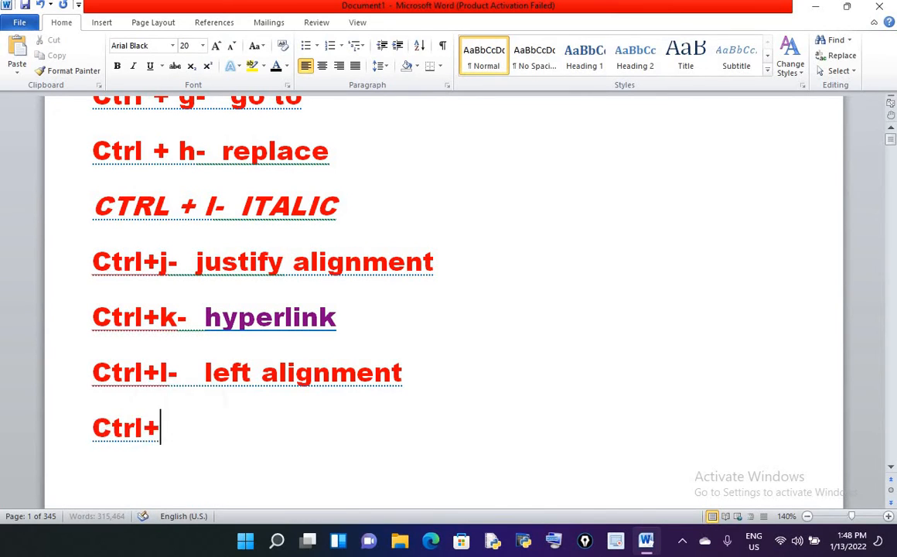
{"action": "type", "text": "m-"}
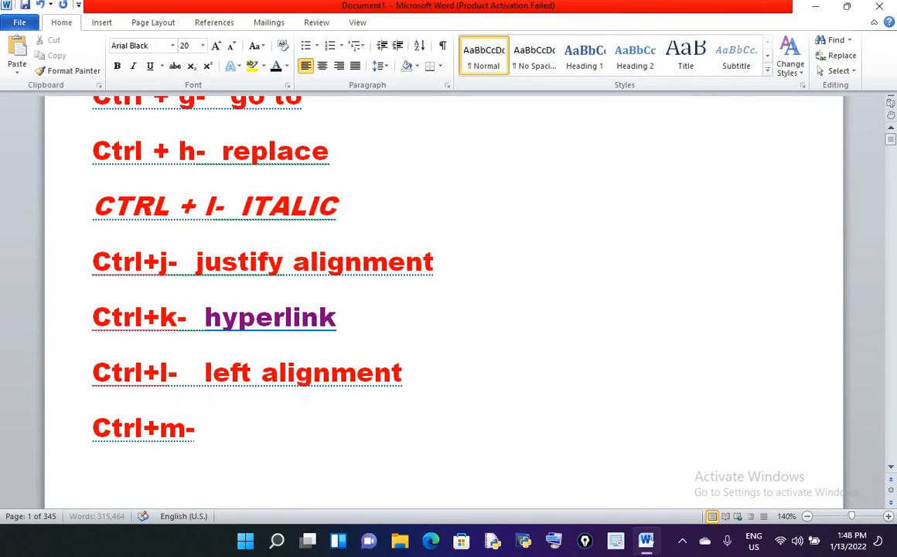
{"action": "type", "text": "  right in"}
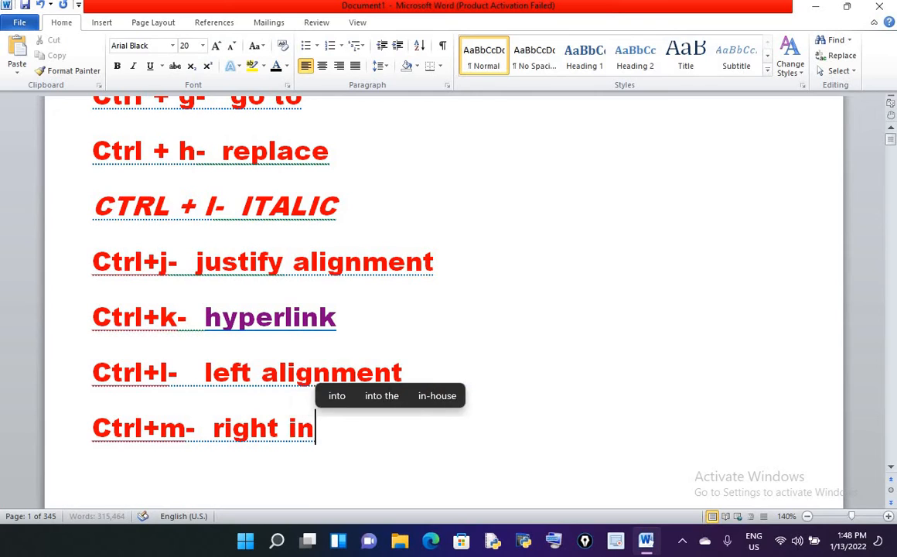
{"action": "key", "text": "BackSpace"}
{"action": "type", "text": "ndent"}
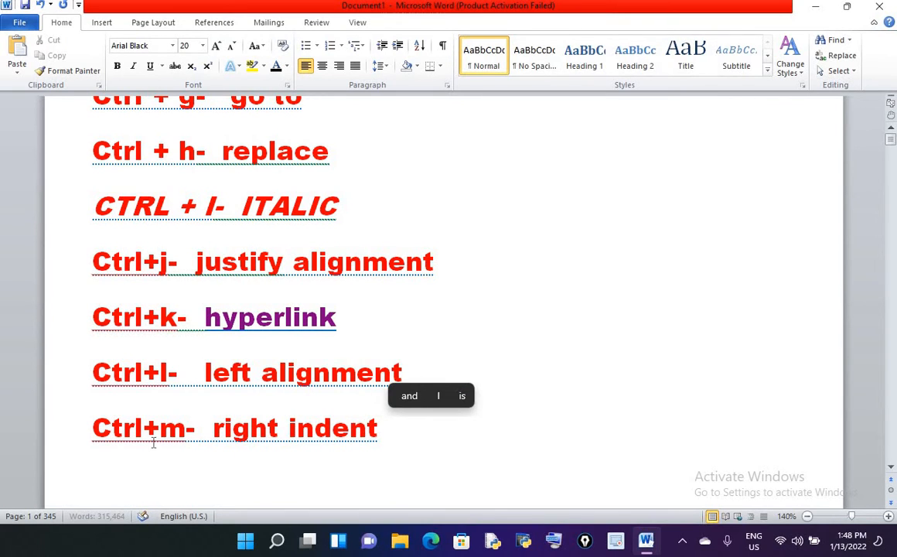
Step: Indent the "Ctrl+l- left alignment" and "Ctrl+m- right indent" lines seven levels, and reset their paragraph formatting to remove the indent
{"action": "left_click_drag", "start_coordinate": [91, 367], "coordinate": [451, 456]}
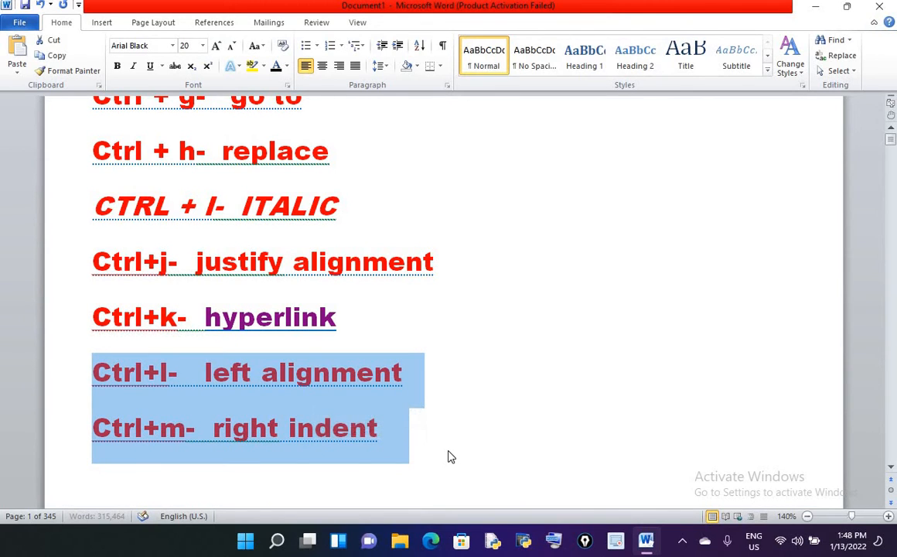
{"action": "key", "text": "ctrl+m"}
{"action": "key", "text": "ctrl+m"}
{"action": "key", "text": "ctrl+m"}
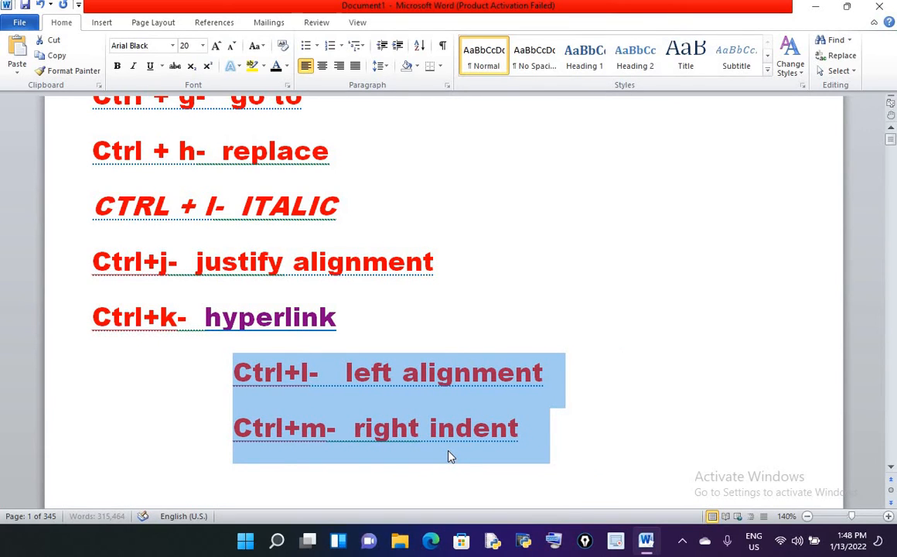
{"action": "key", "text": "ctrl+m"}
{"action": "key", "text": "ctrl+m"}
{"action": "key", "text": "ctrl+m"}
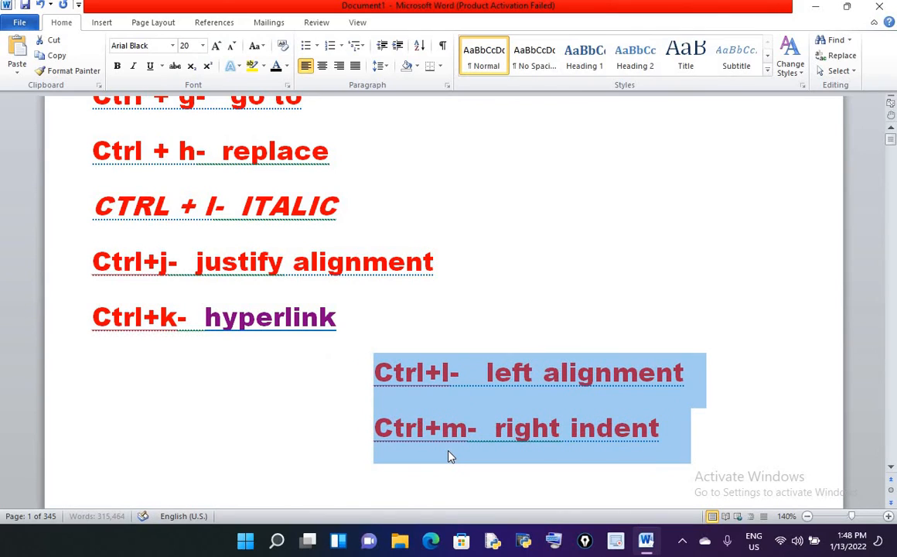
{"action": "key", "text": "ctrl+m"}
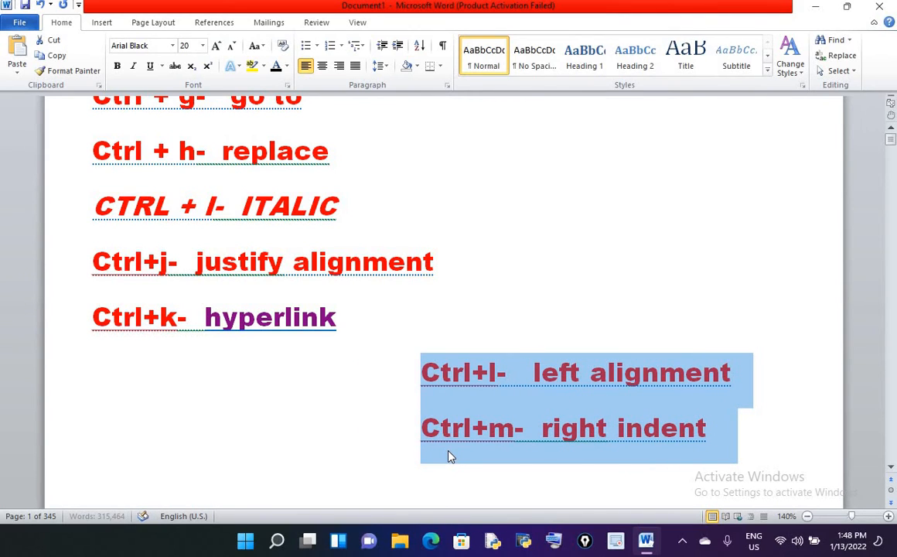
{"action": "key", "text": "ctrl+q"}
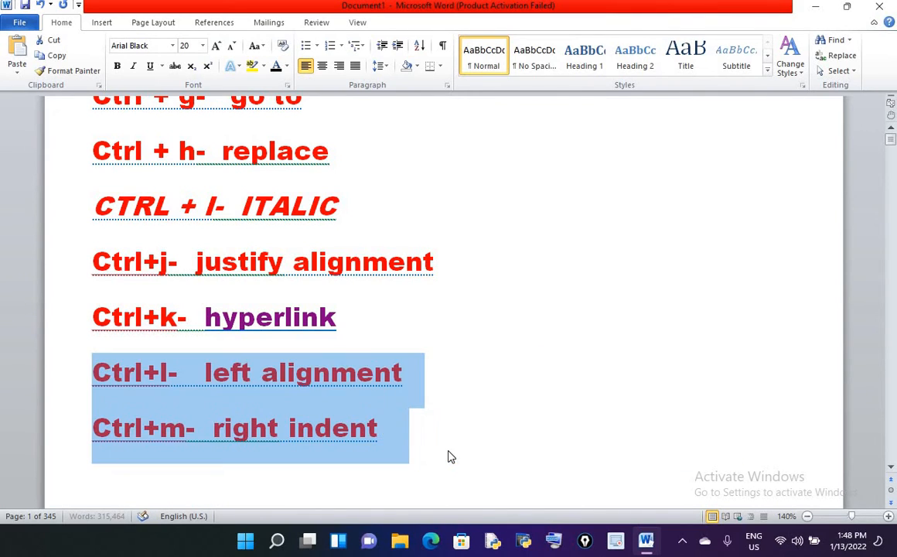
Step: Add the line "Ctrl+n – new document" below the "Ctrl+m- right indent" entry
{"action": "left_click", "coordinate": [389, 437]}
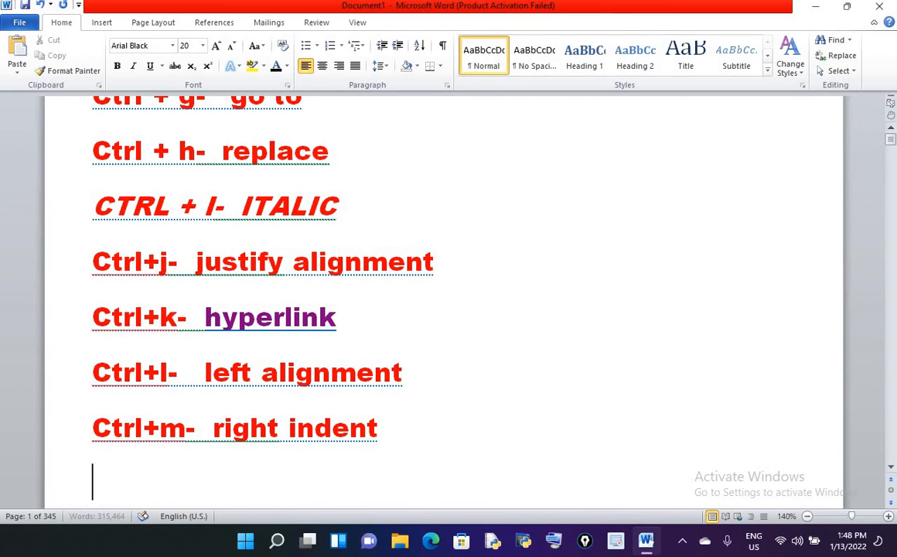
{"action": "key", "text": "Return"}
{"action": "type", "text": "ctrl"}
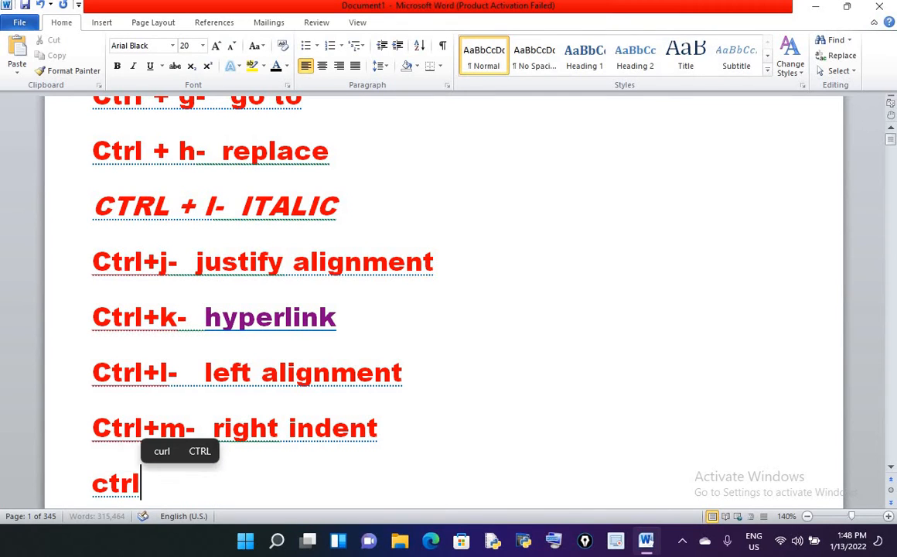
{"action": "type", "text": "+n"}
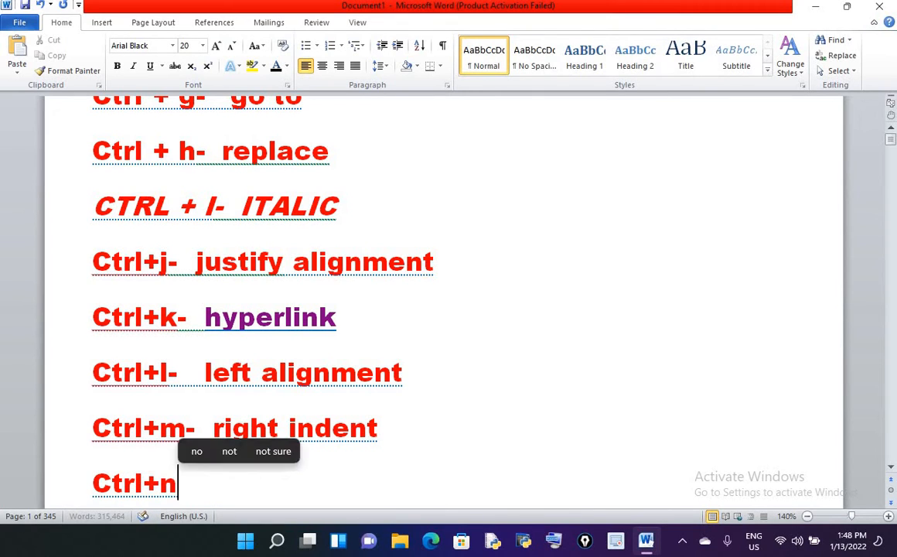
{"action": "type", "text": " -"}
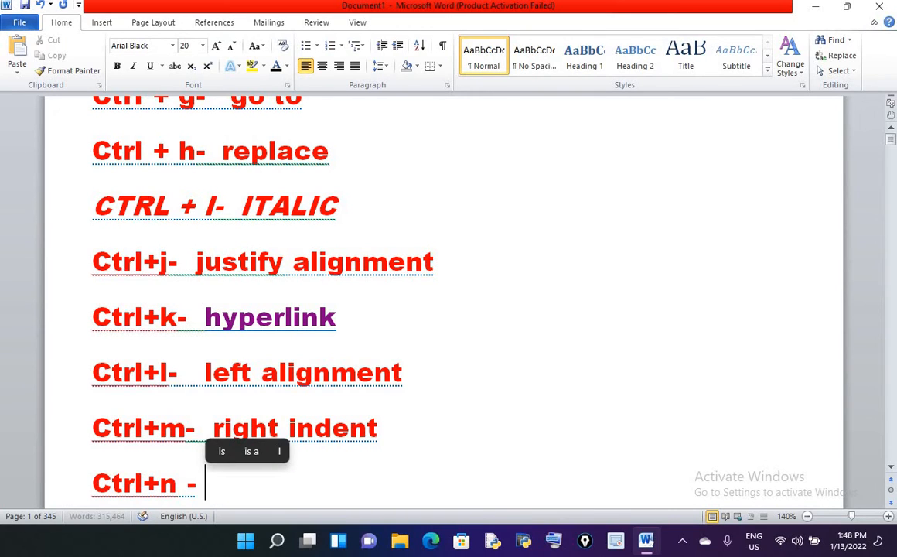
{"action": "type", "text": " new doc"}
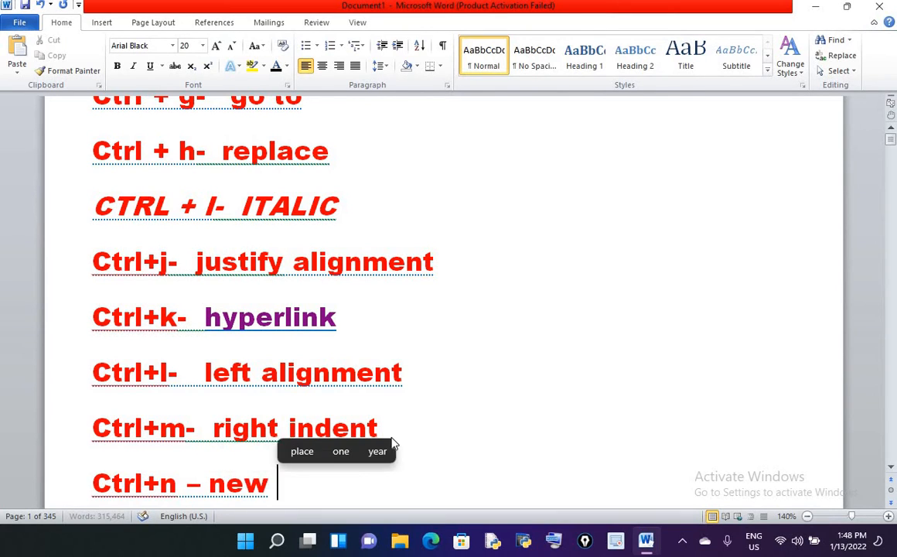
{"action": "type", "text": "umtn"}
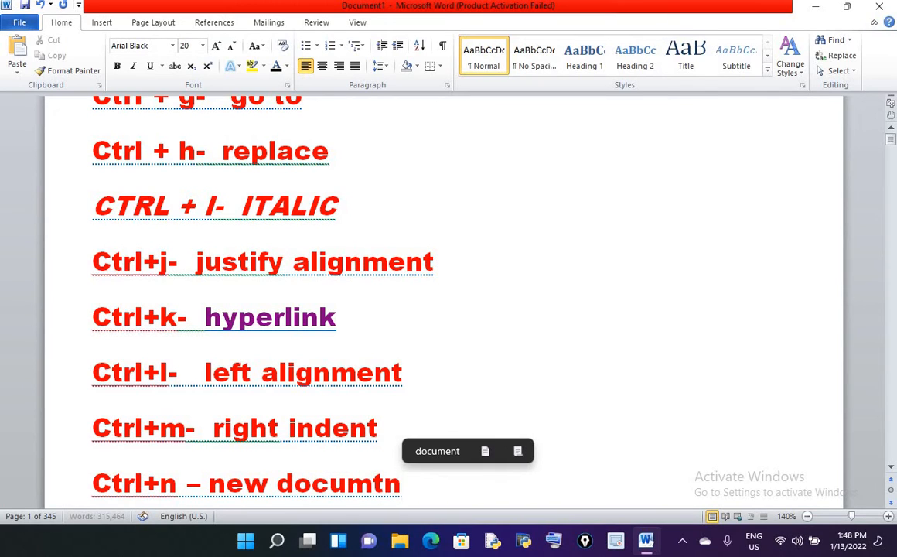
{"action": "key", "text": "BackSpace"}
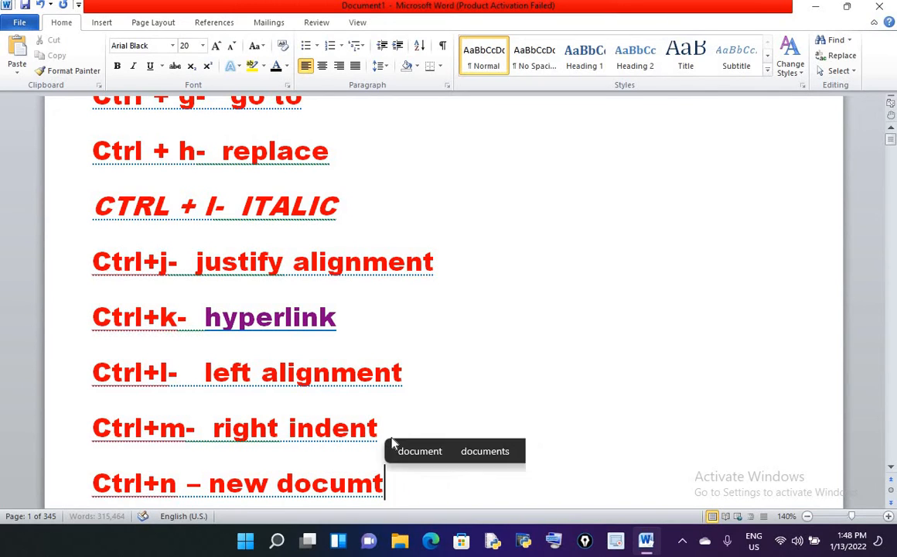
{"action": "key", "text": "BackSpace"}
{"action": "type", "text": "rn"}
{"action": "key", "text": "BackSpace"}
{"action": "key", "text": "BackSpace"}
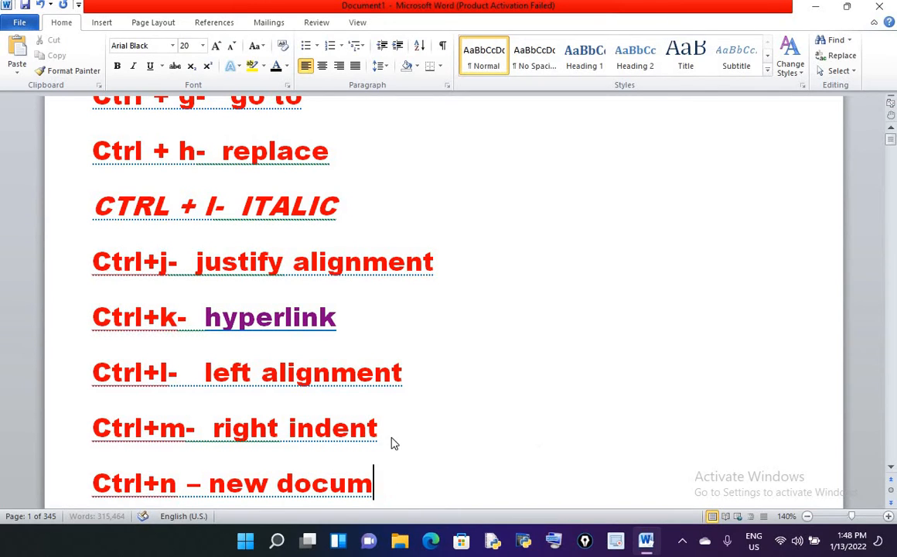
{"action": "type", "text": "ent"}
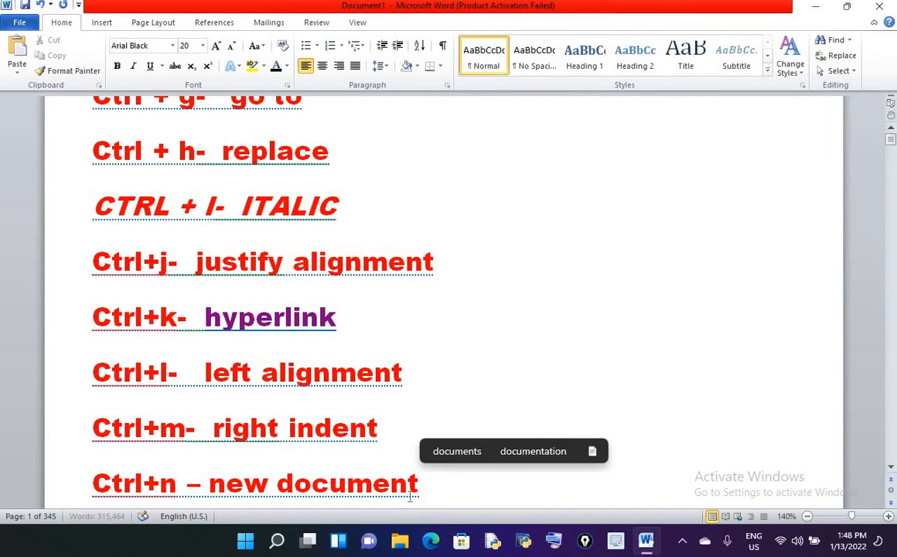
Step: Create a new blank document in its own window and close it to return to the shortcut list
{"action": "scroll", "coordinate": [357, 425], "scroll_direction": "down", "scroll_amount": 2}
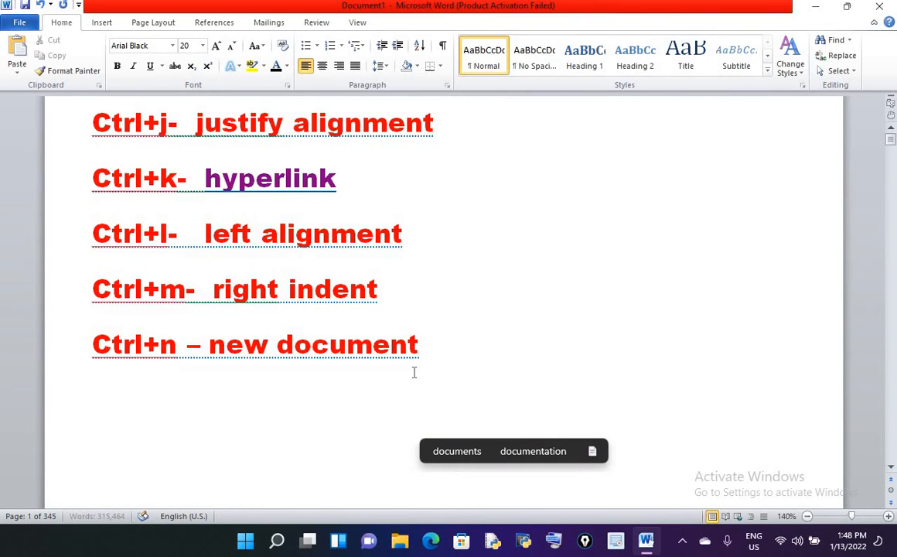
{"action": "key", "text": "ctrl+n"}
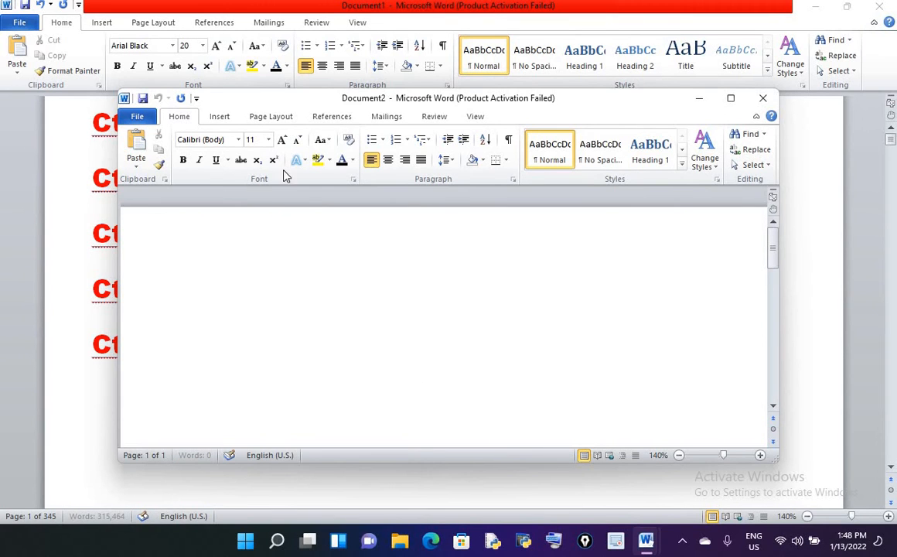
{"action": "left_click_drag", "start_coordinate": [347, 100], "coordinate": [351, 131]}
{"action": "left_click", "coordinate": [766, 129]}
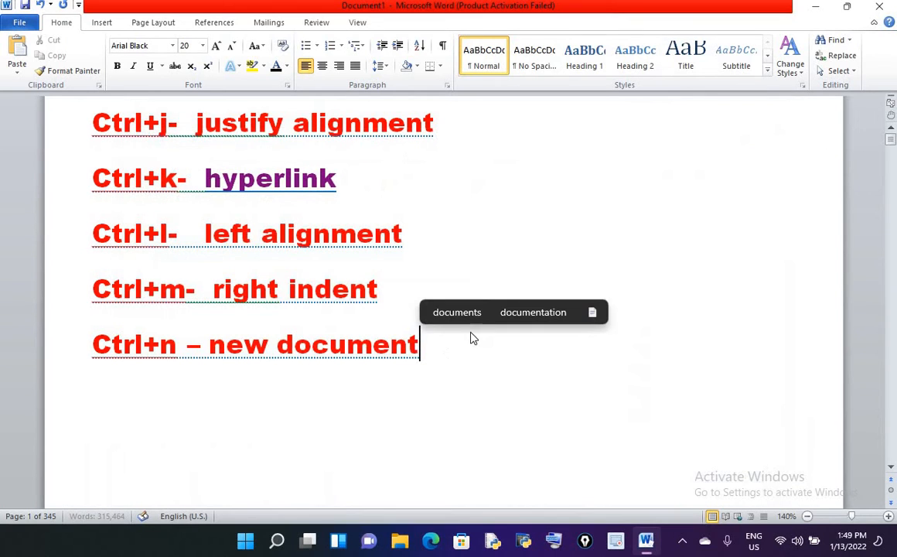
Step: Add the line "Ctrl+o- open" below the "Ctrl+n – new document" entry
{"action": "key", "text": "Return"}
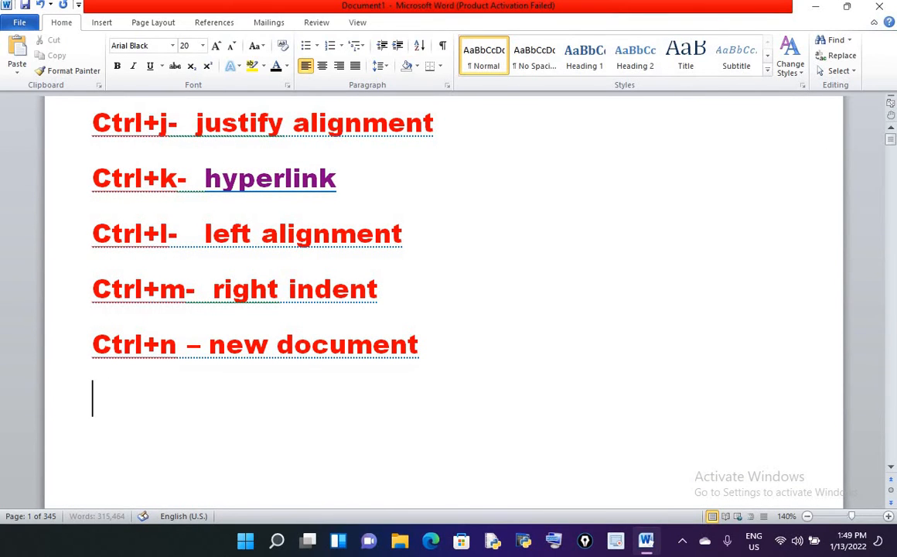
{"action": "type", "text": "ctrl"}
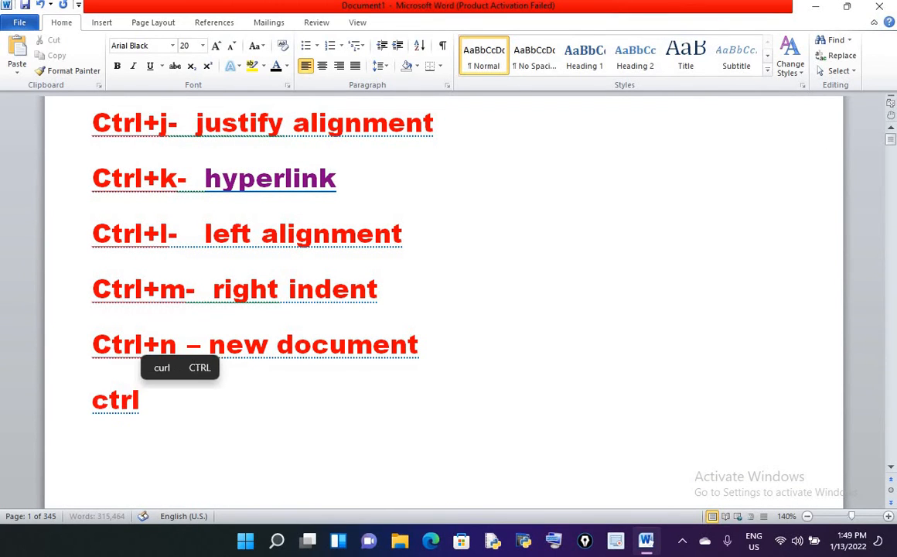
{"action": "type", "text": "+"}
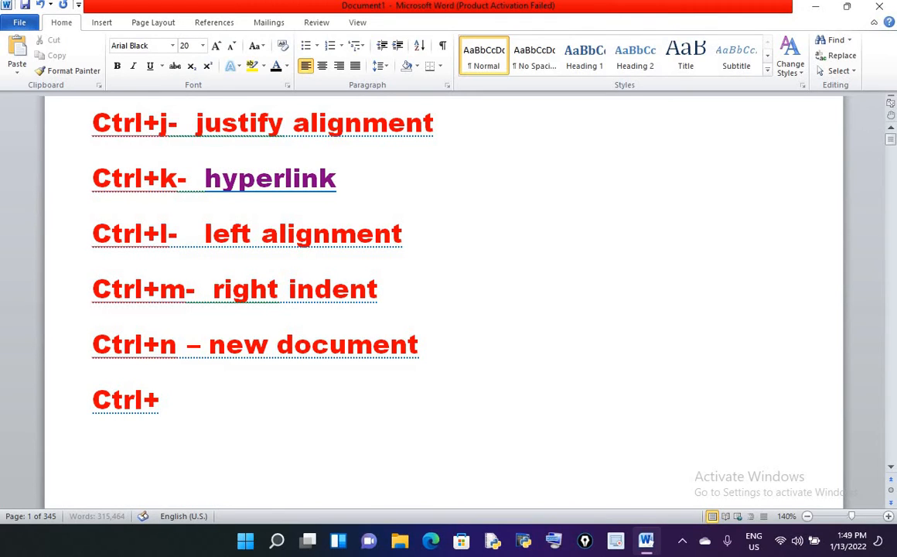
{"action": "type", "text": "o-"}
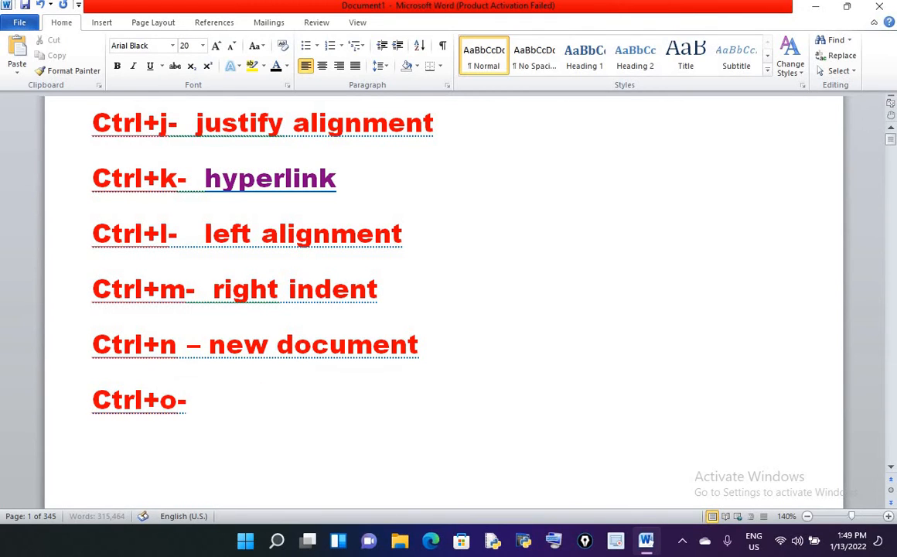
{"action": "type", "text": " open"}
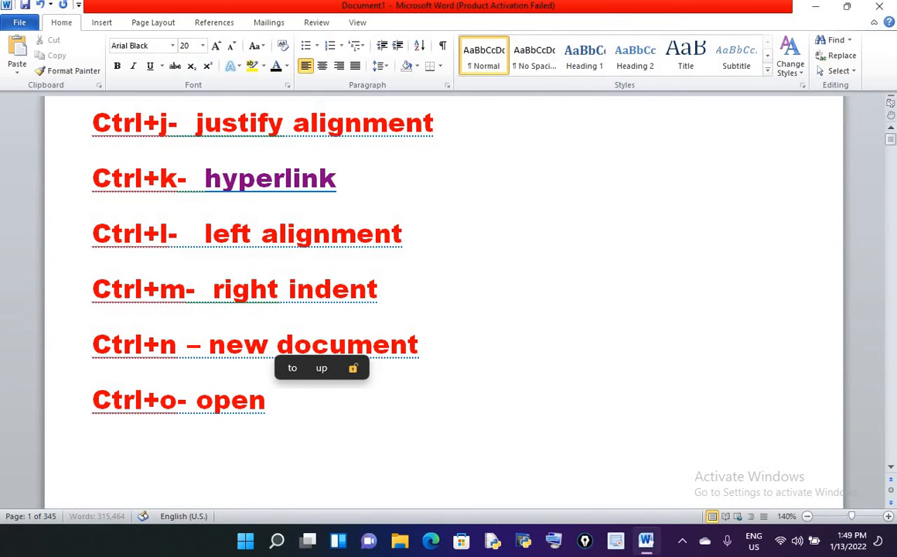
Step: Open the class5 Word document from the Desktop to view it, and close it again
{"action": "key", "text": "ctrl+o"}
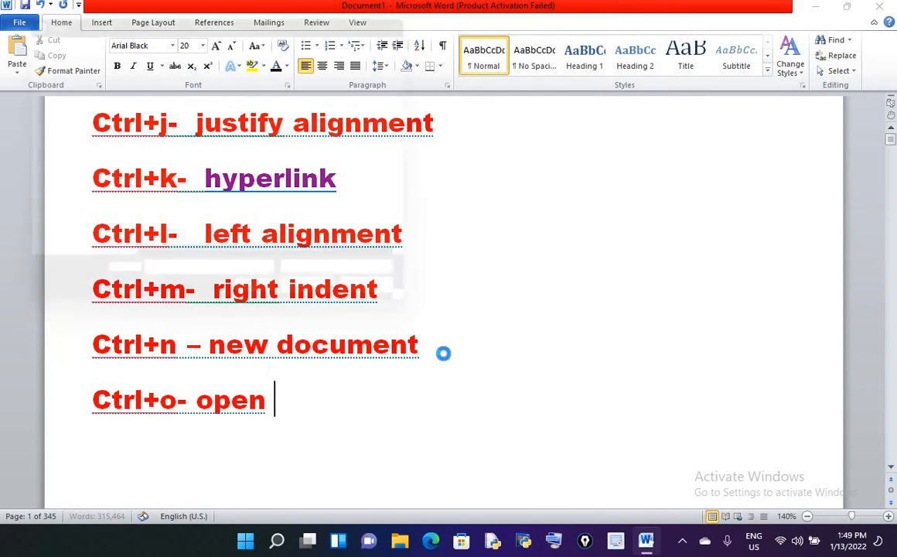
{"action": "left_click", "coordinate": [55, 120]}
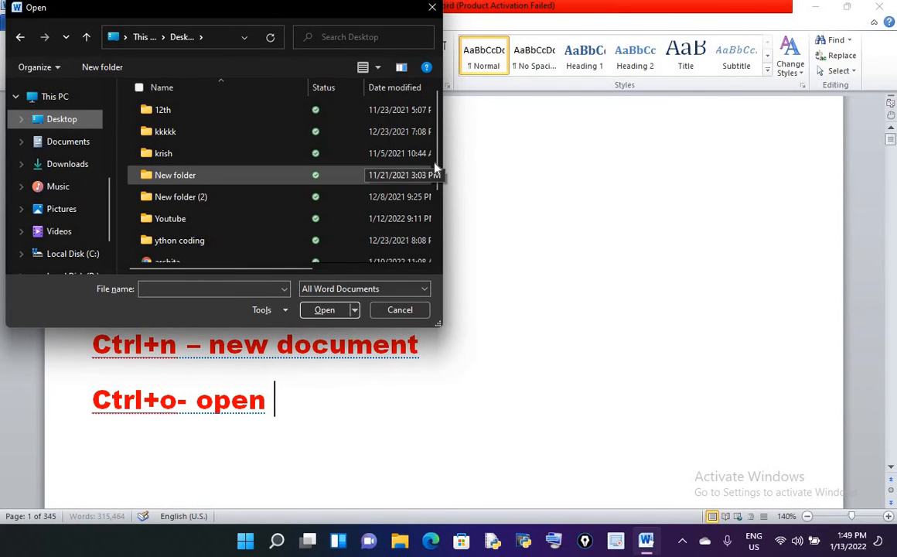
{"action": "left_click_drag", "start_coordinate": [437, 172], "coordinate": [457, 234]}
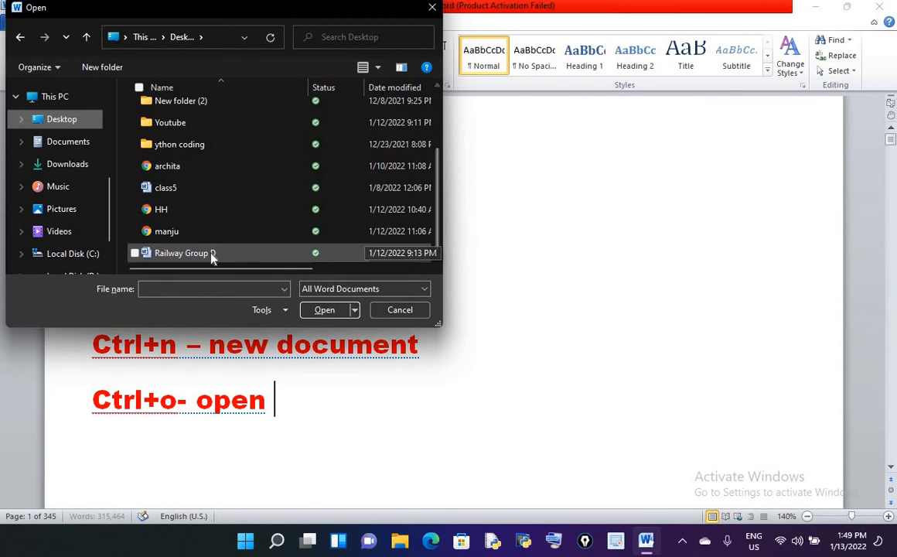
{"action": "left_click", "coordinate": [176, 195]}
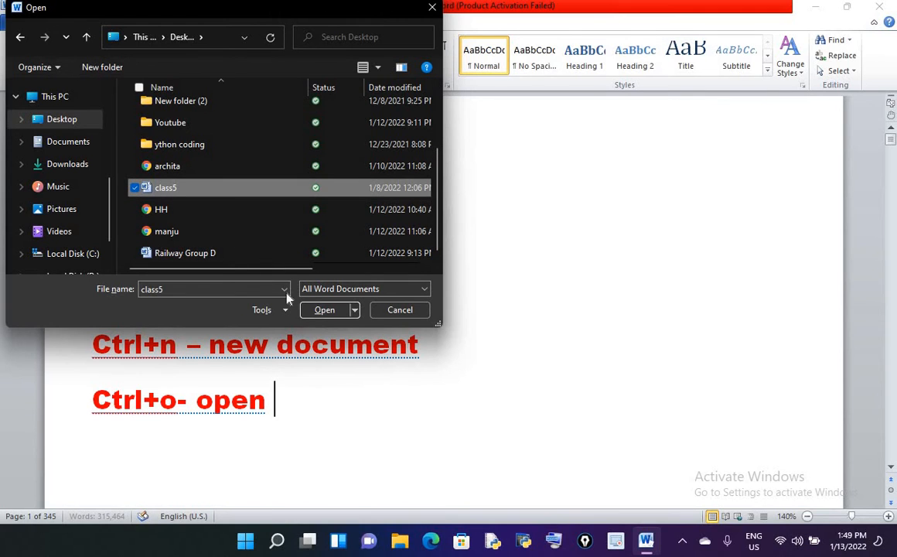
{"action": "left_click", "coordinate": [323, 310]}
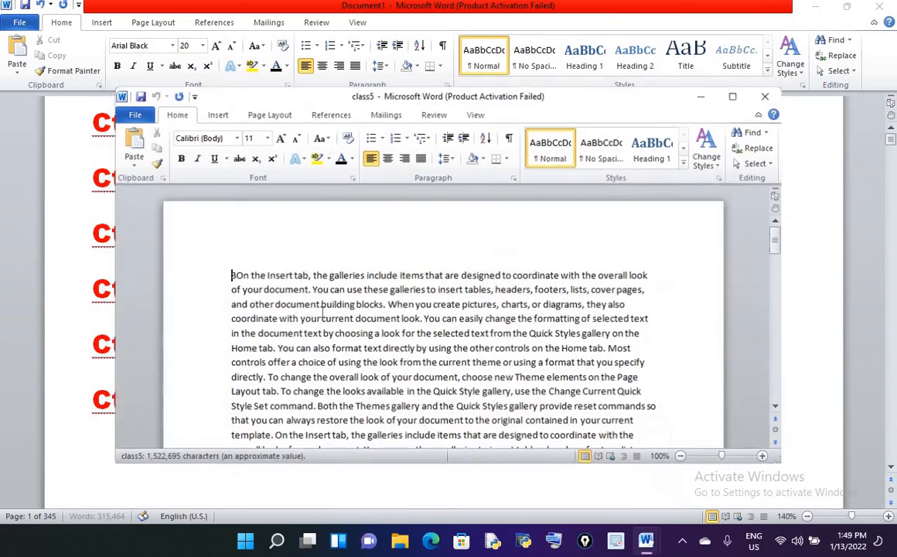
{"action": "left_click", "coordinate": [763, 98]}
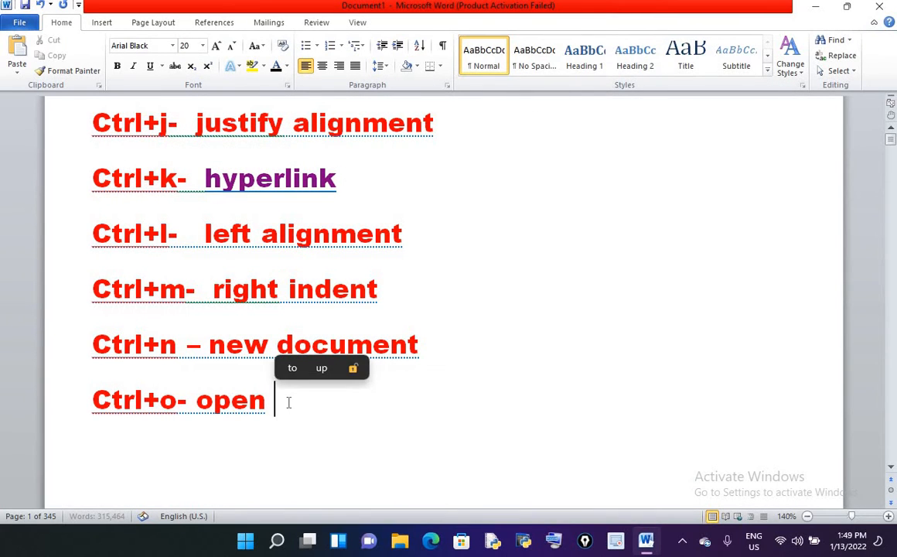
Step: Add the line "Ctrl+p- print" below the "Ctrl+o- open" entry
{"action": "key", "text": "Return"}
{"action": "type", "text": "ctrl"}
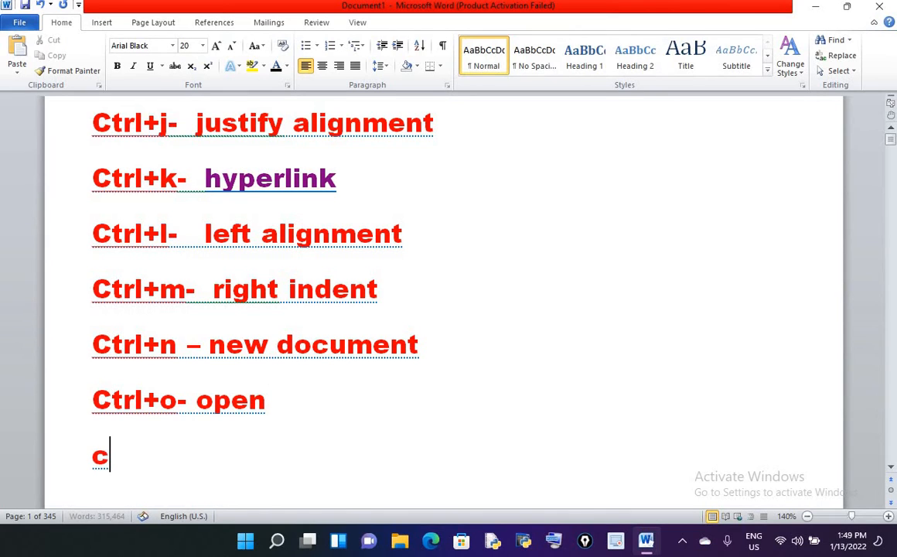
{"action": "type", "text": "+"}
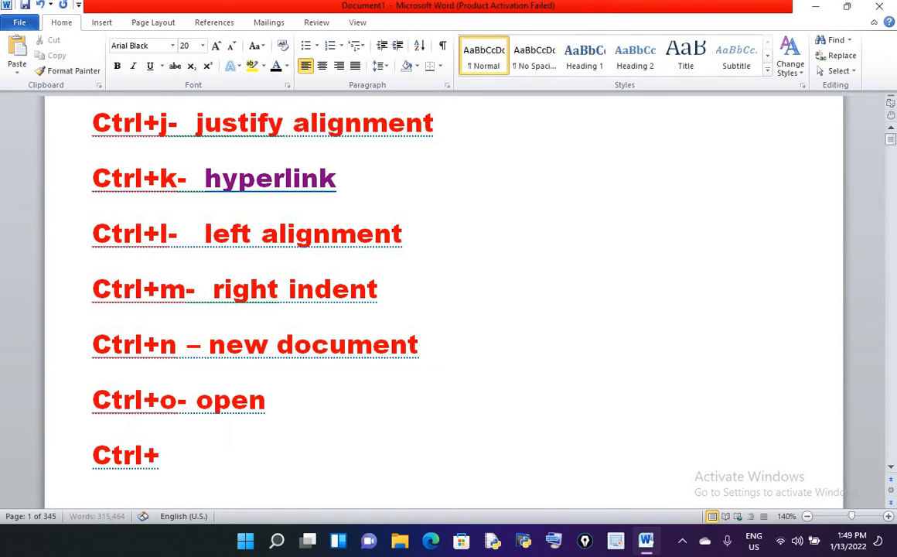
{"action": "type", "text": "p- or"}
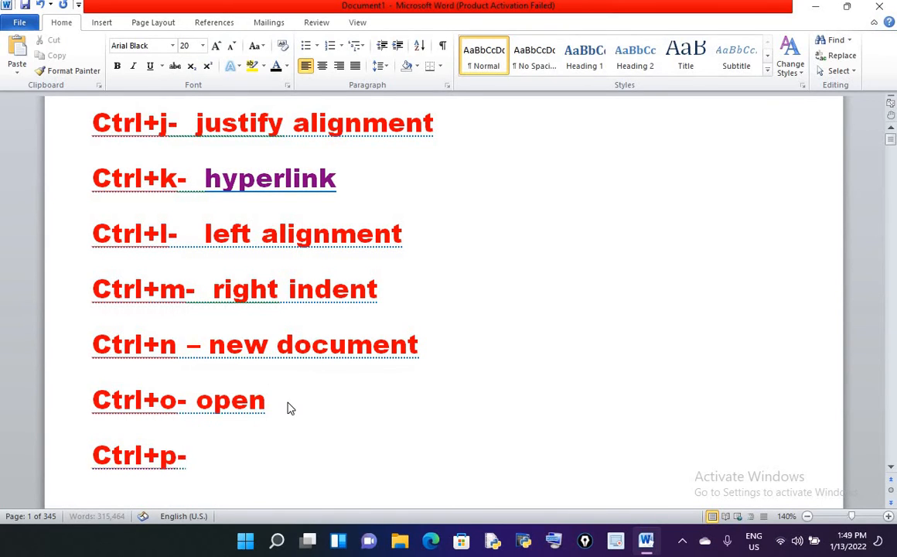
{"action": "key", "text": "BackSpace"}
{"action": "key", "text": "BackSpace"}
{"action": "type", "text": "print"}
{"action": "key", "text": "Return"}
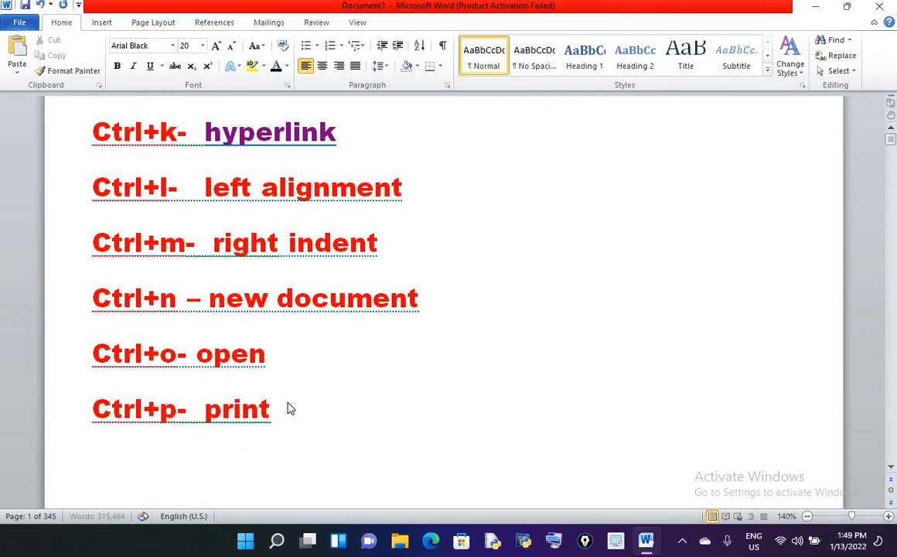
Step: Open the print settings and view the list of available printers without changing the selected one
{"action": "key", "text": "ctrl+p"}
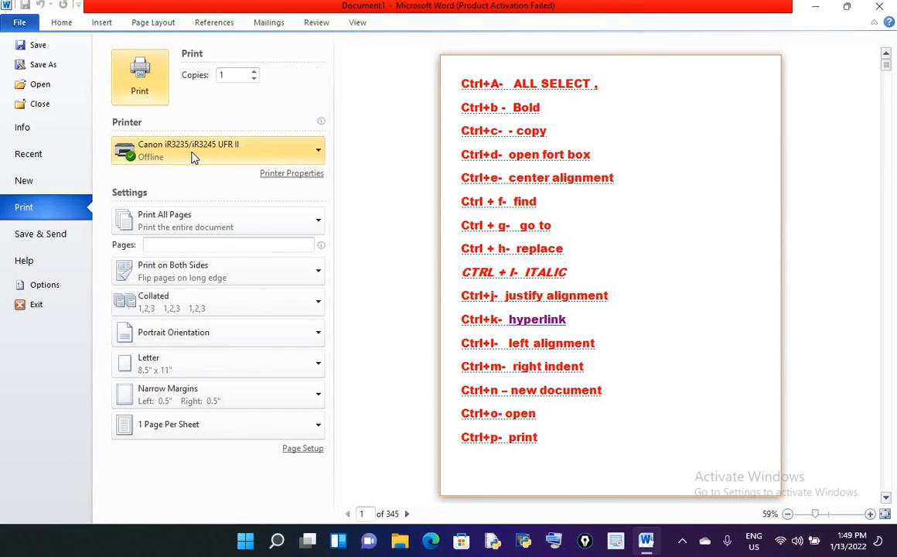
{"action": "mouse_move", "coordinate": [204, 157]}
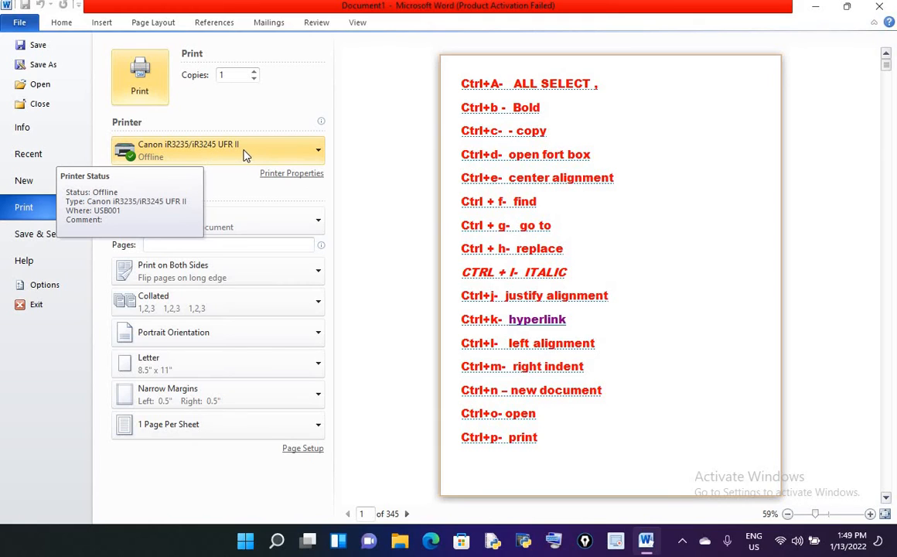
{"action": "left_click", "coordinate": [232, 148]}
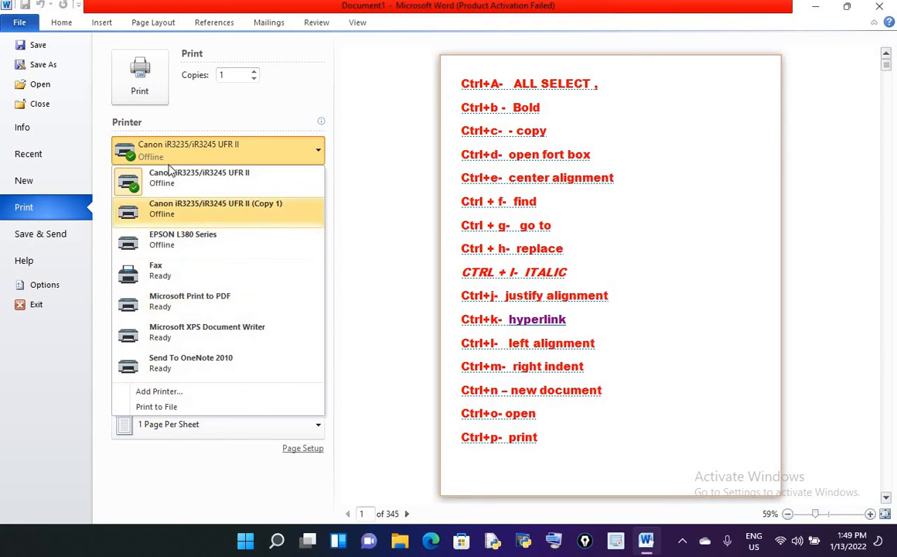
{"action": "left_click", "coordinate": [289, 98]}
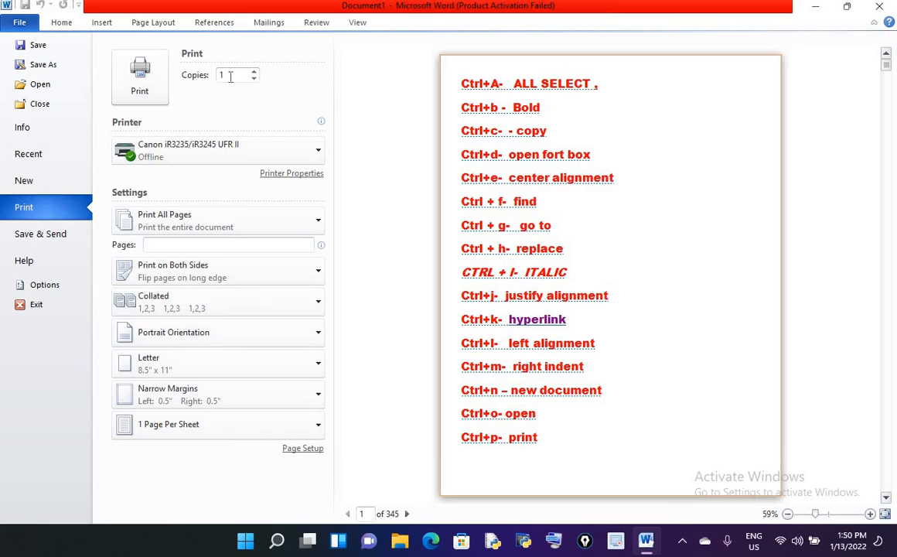
Step: Set the print job to 1 copy and Print All Pages
{"action": "left_click", "coordinate": [254, 73]}
{"action": "left_click", "coordinate": [254, 77]}
{"action": "left_click", "coordinate": [216, 224]}
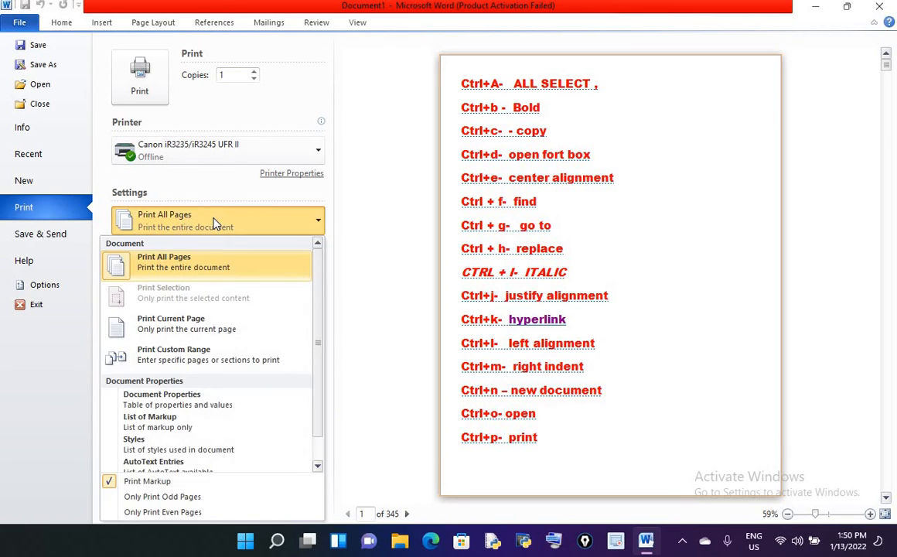
{"action": "left_click", "coordinate": [201, 253]}
Step: Try a custom page range starting with page 4, clear it again, and print the whole document
{"action": "left_click", "coordinate": [187, 244]}
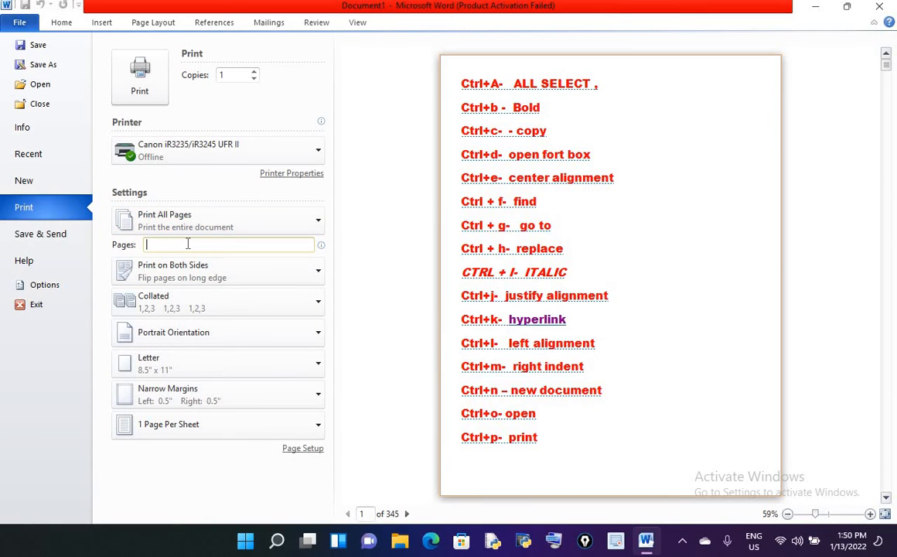
{"action": "type", "text": "4,"}
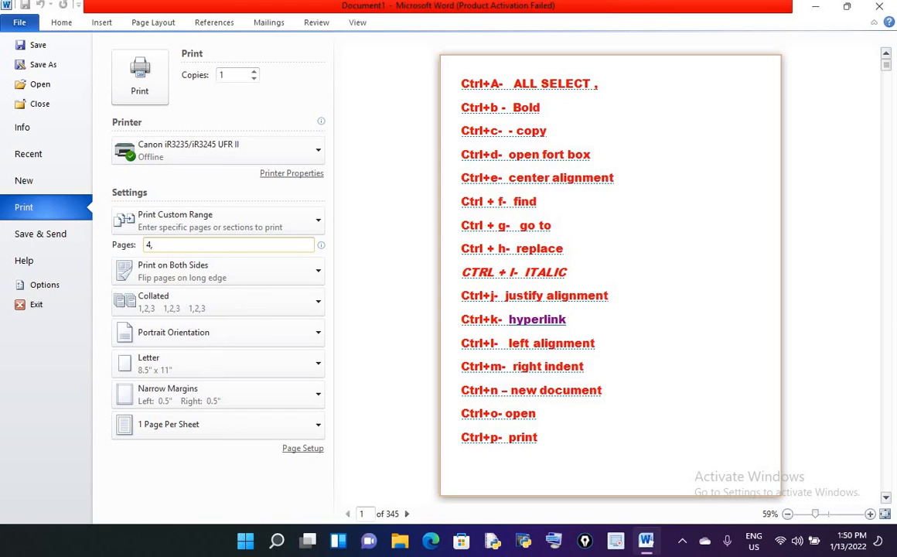
{"action": "key", "text": "BackSpace"}
{"action": "key", "text": "BackSpace"}
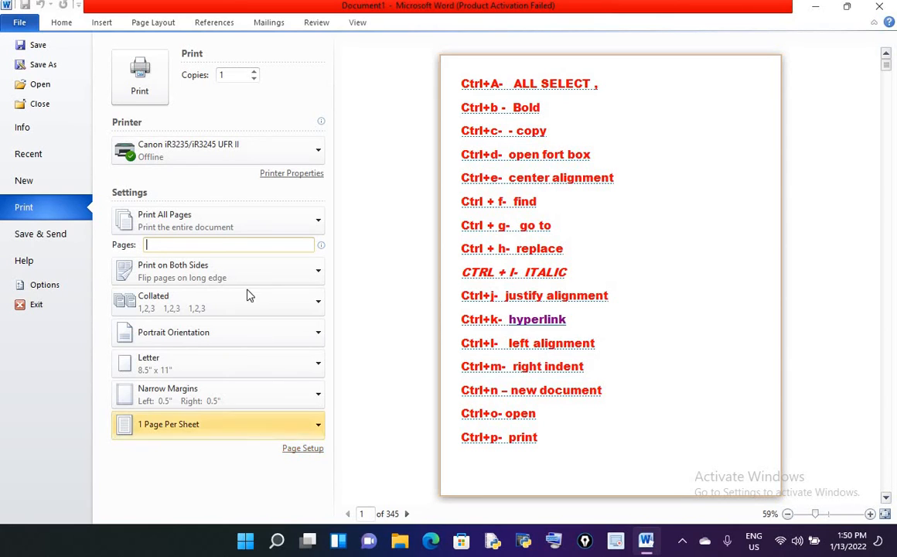
{"action": "left_click", "coordinate": [143, 90]}
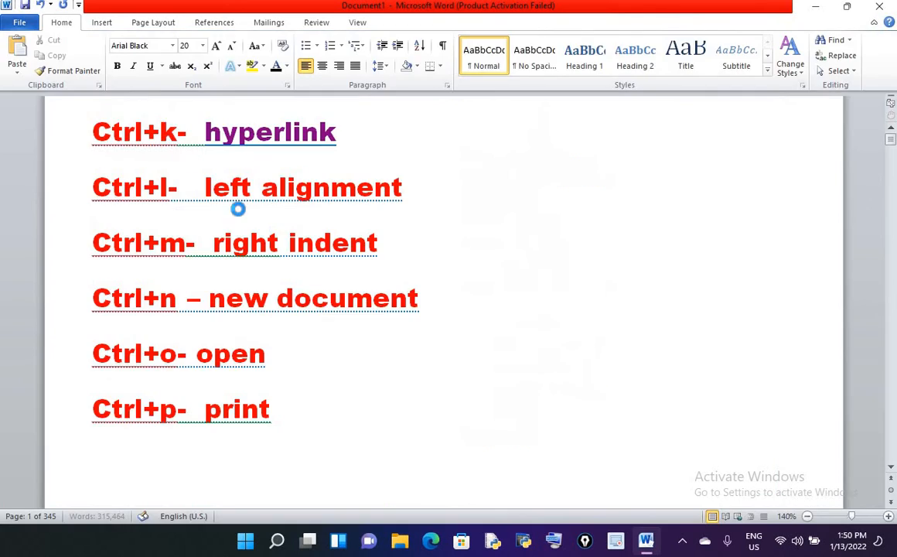
Step: Add the line "Ctrl+q- reset indent word." below the "Ctrl+p- print" entry
{"action": "left_click", "coordinate": [281, 416]}
{"action": "key", "text": "Return"}
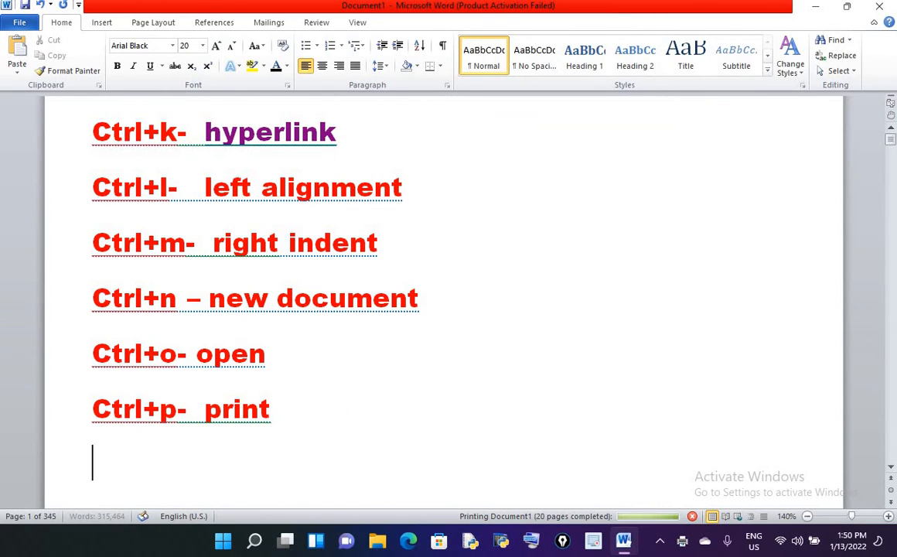
{"action": "type", "text": "ct"}
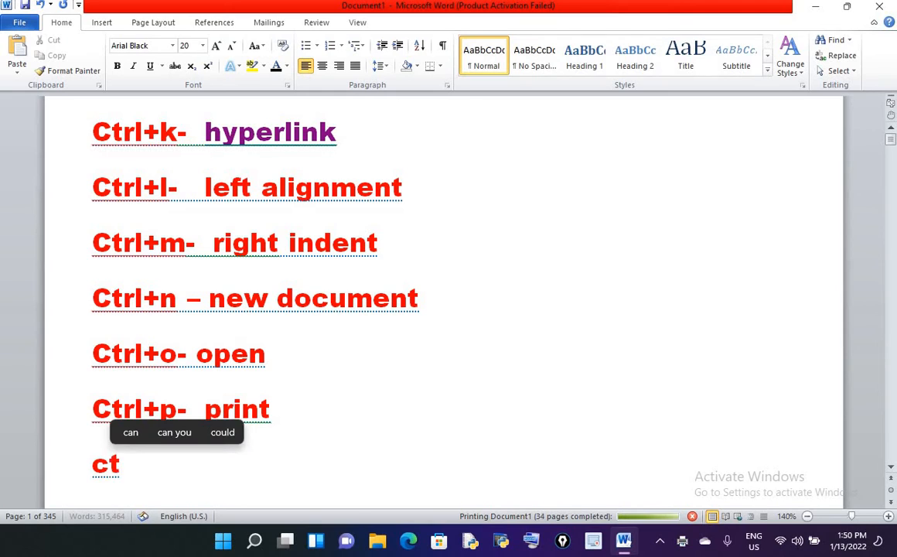
{"action": "type", "text": "rl+q"}
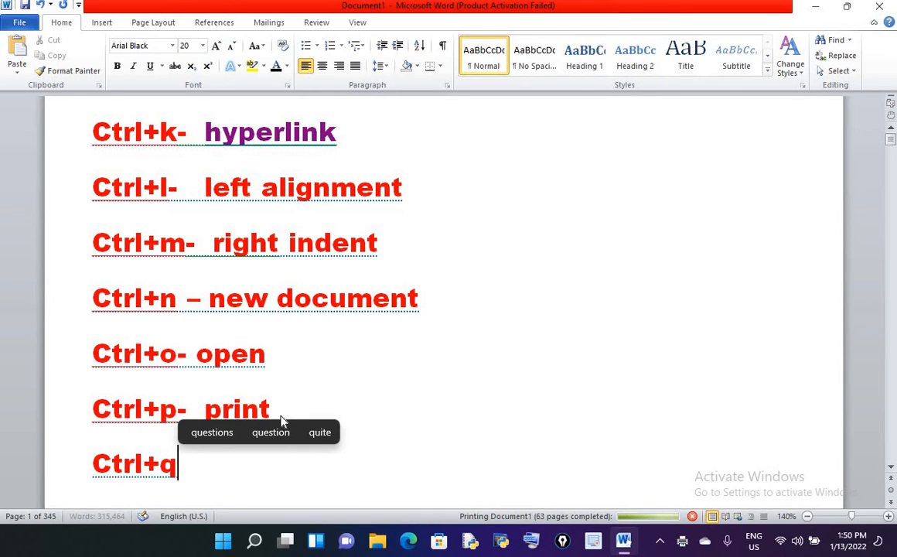
{"action": "type", "text": "-"}
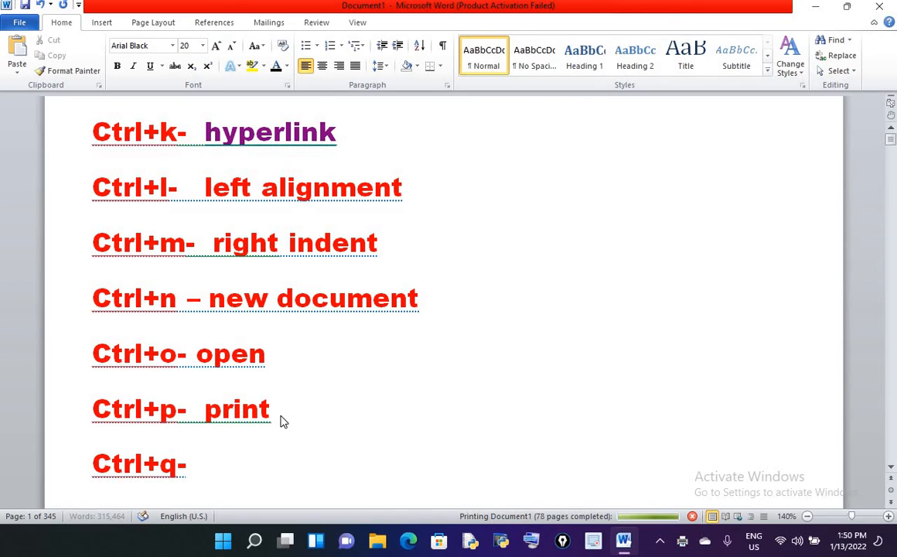
{"action": "type", "text": "  reset"}
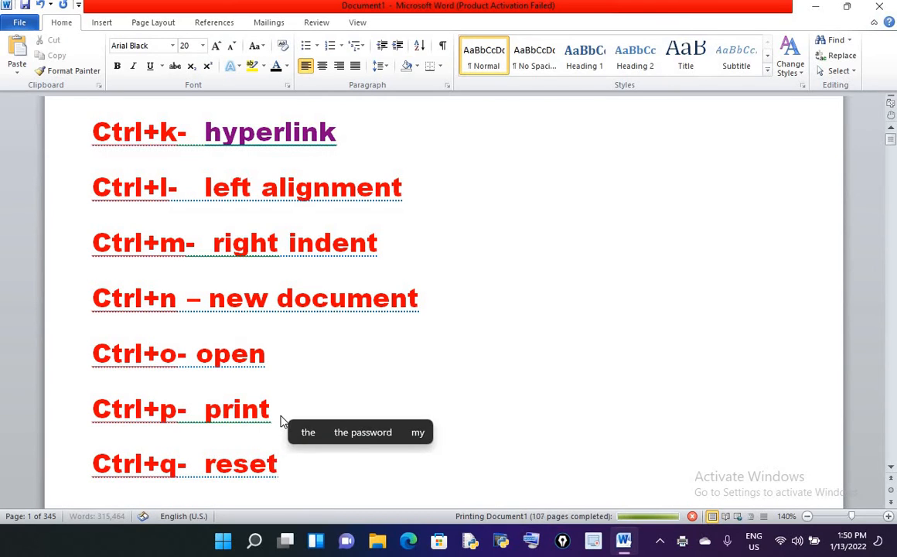
{"action": "type", "text": " inde"}
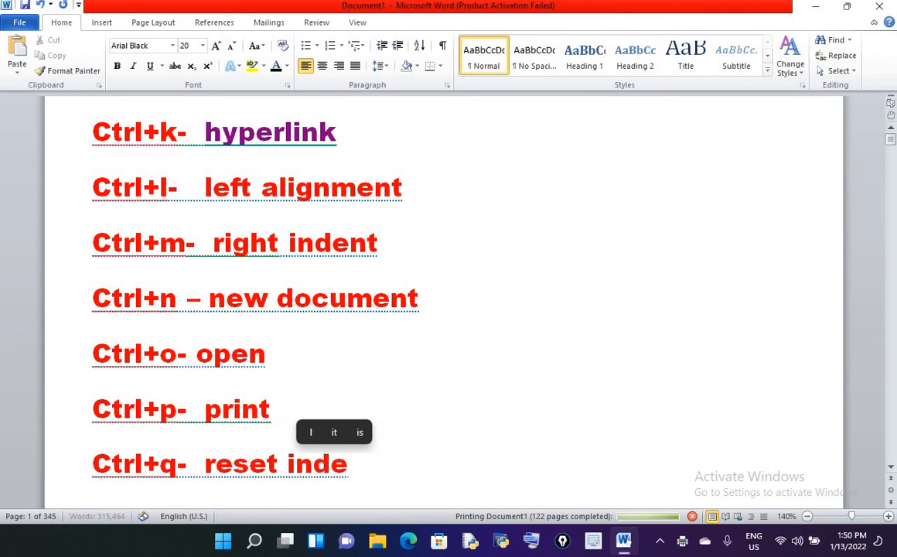
{"action": "type", "text": "nt word"}
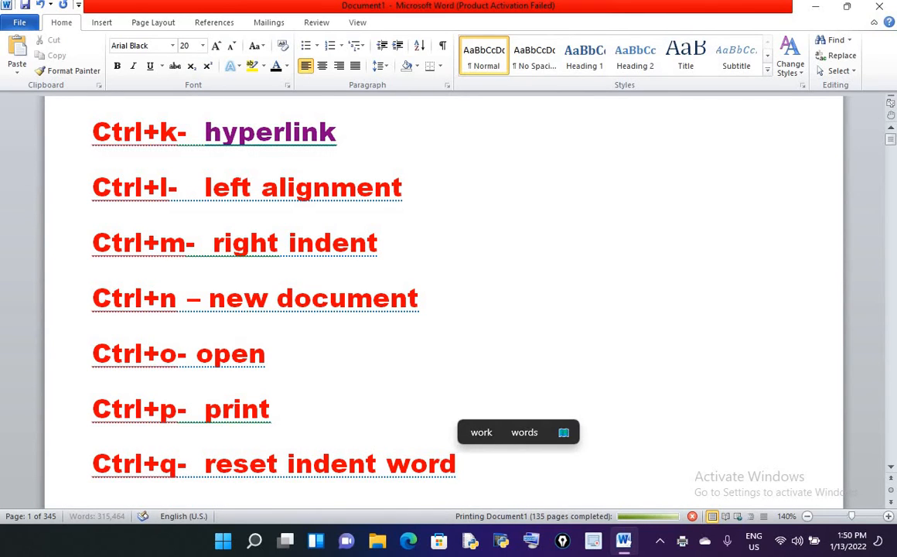
{"action": "type", "text": "."}
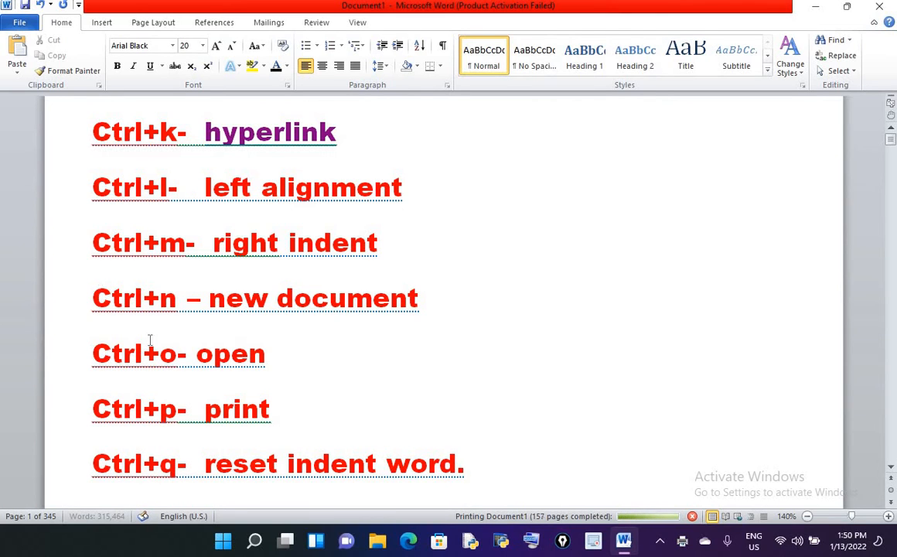
Step: Indent the "Ctrl+n – new document" and "Ctrl+o- open" lines several levels to the right, and reset their indent
{"action": "left_click_drag", "start_coordinate": [136, 308], "coordinate": [279, 356]}
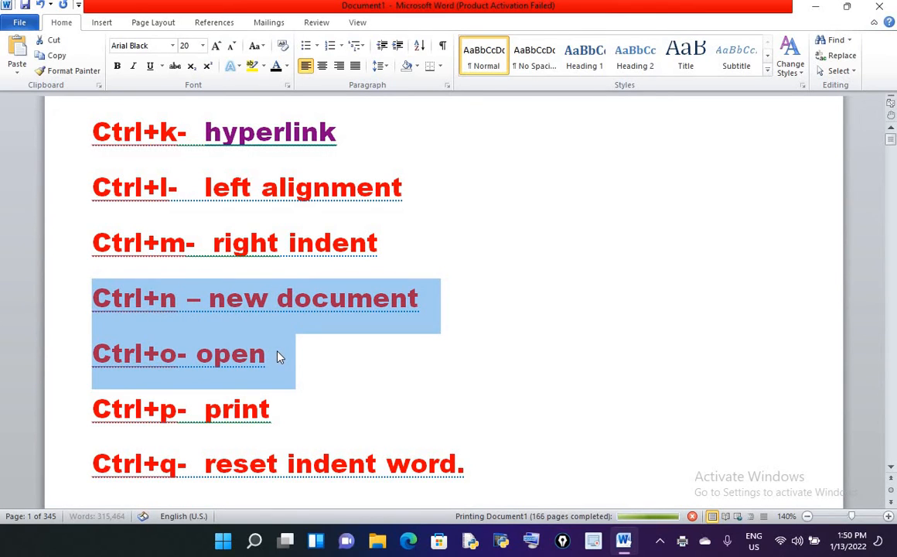
{"action": "key", "text": "ctrl+m"}
{"action": "key", "text": "ctrl+m"}
{"action": "key", "text": "ctrl+m"}
{"action": "key", "text": "ctrl+m"}
{"action": "key", "text": "ctrl+m"}
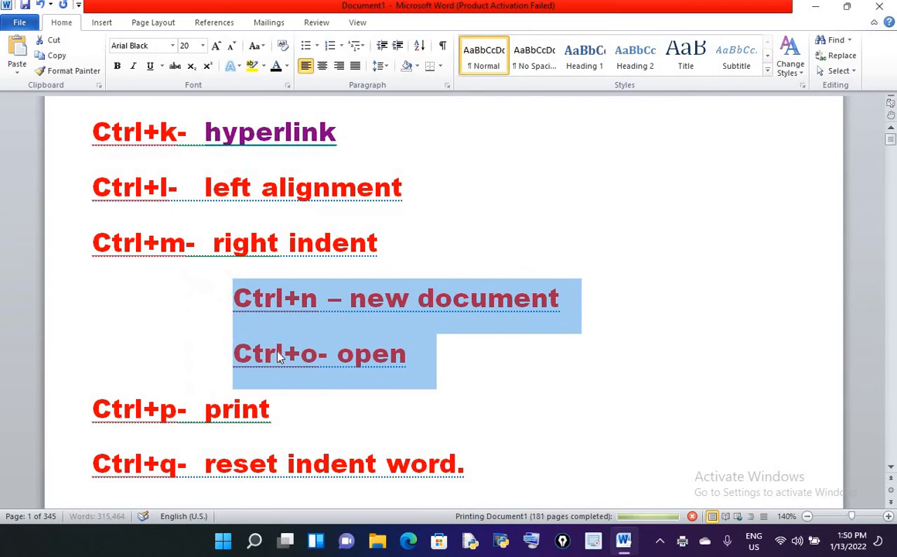
{"action": "key", "text": "ctrl+m"}
{"action": "key", "text": "ctrl+m"}
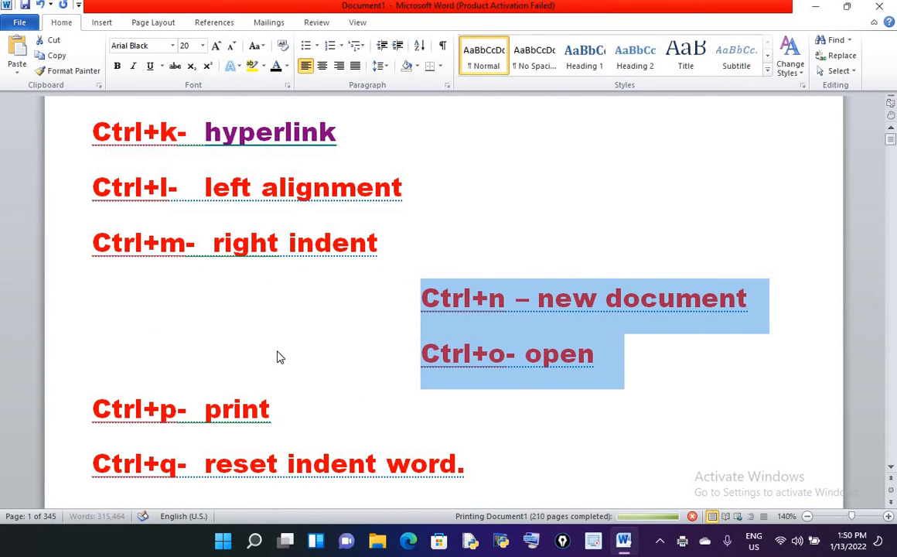
{"action": "key", "text": "ctrl+q"}
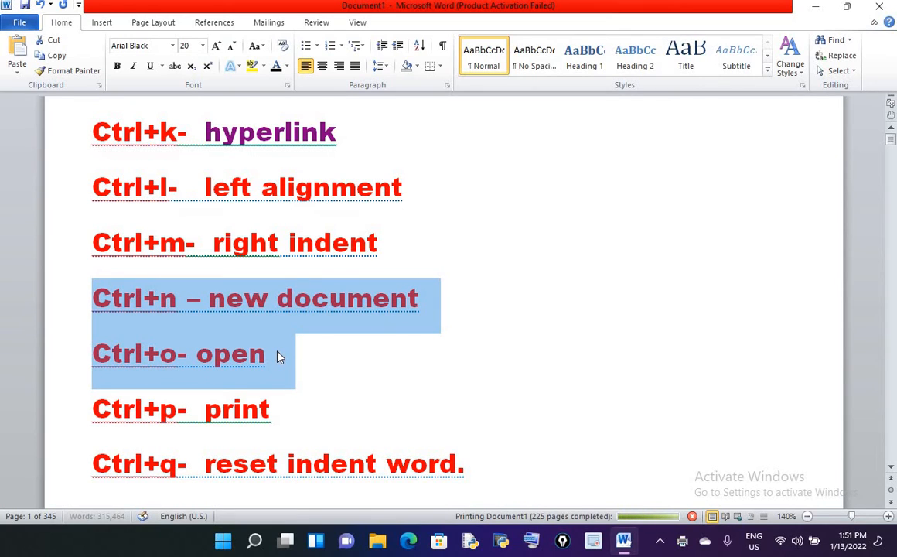
Step: Start a new entry beginning with "ct" below the "Ctrl+q- reset indent word." line
{"action": "left_click", "coordinate": [473, 472]}
{"action": "key", "text": "ctrl+Return"}
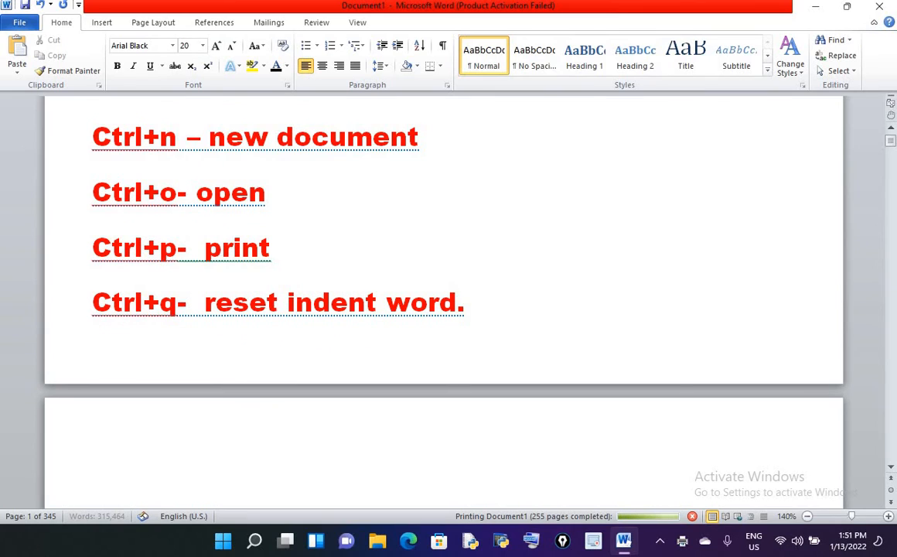
{"action": "type", "text": "ctrk"}
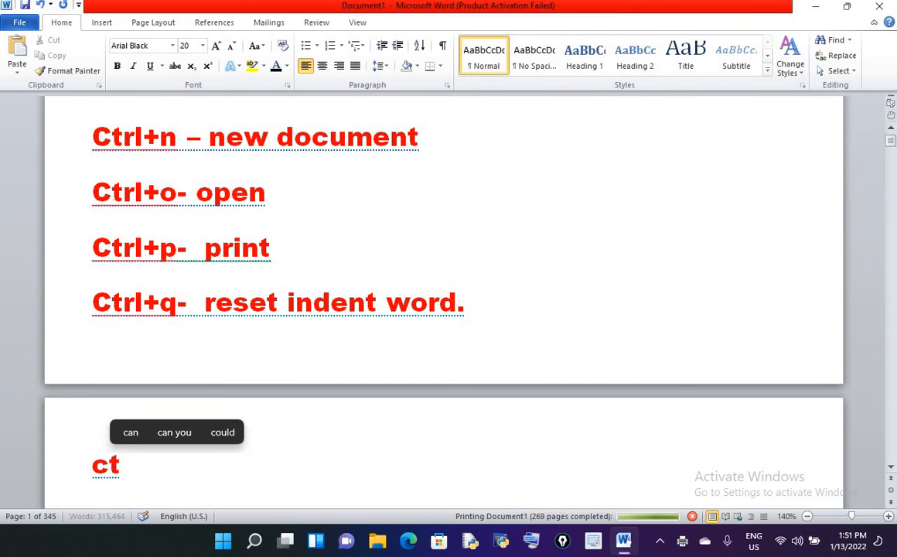